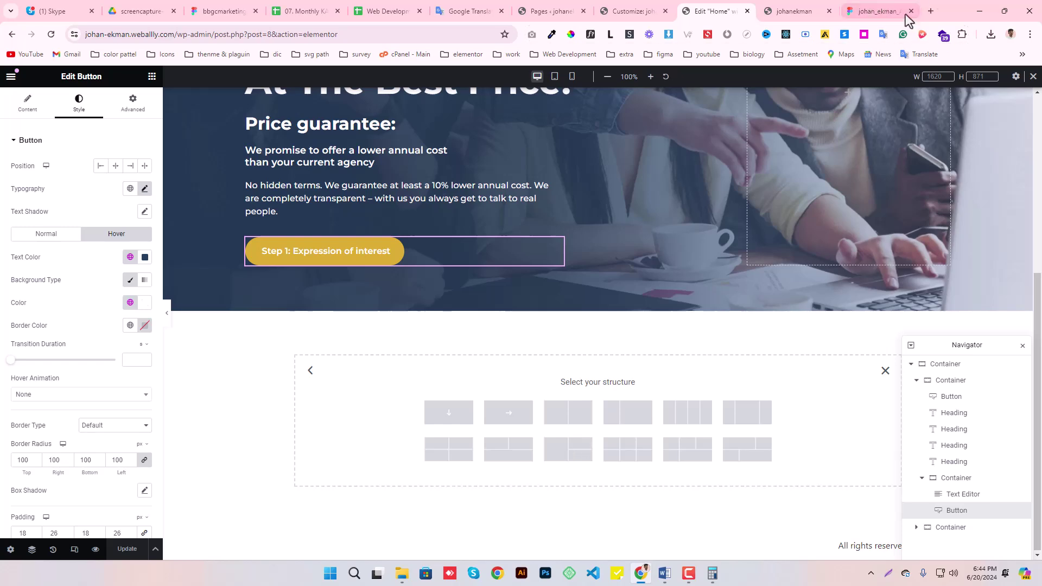
Review the entrepreneur section in the Figma design and add a single-column container below the hero section in Elementor.
{"action": "scroll", "coordinate": [459, 315], "scroll_direction": "down", "scroll_amount": 5}
{"action": "scroll", "coordinate": [459, 315], "scroll_direction": "up", "scroll_amount": 2}
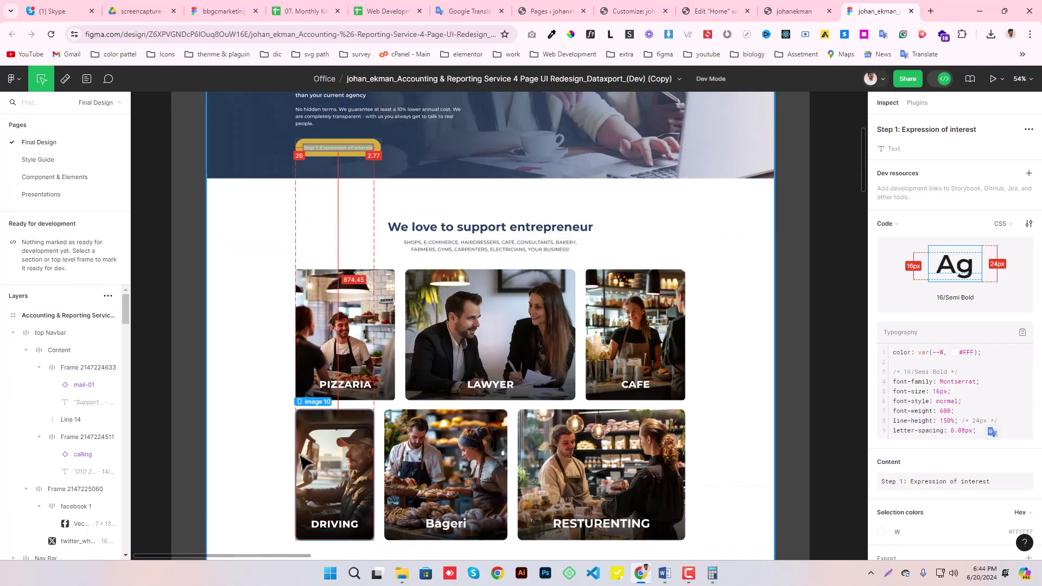
{"action": "left_click_drag", "start_coordinate": [728, 384], "coordinate": [713, 249]}
{"action": "left_click_drag", "start_coordinate": [545, 185], "coordinate": [547, 381]}
{"action": "scroll", "coordinate": [545, 381], "scroll_direction": "down", "scroll_amount": 4}
{"action": "scroll", "coordinate": [489, 326], "scroll_direction": "up", "scroll_amount": 1}
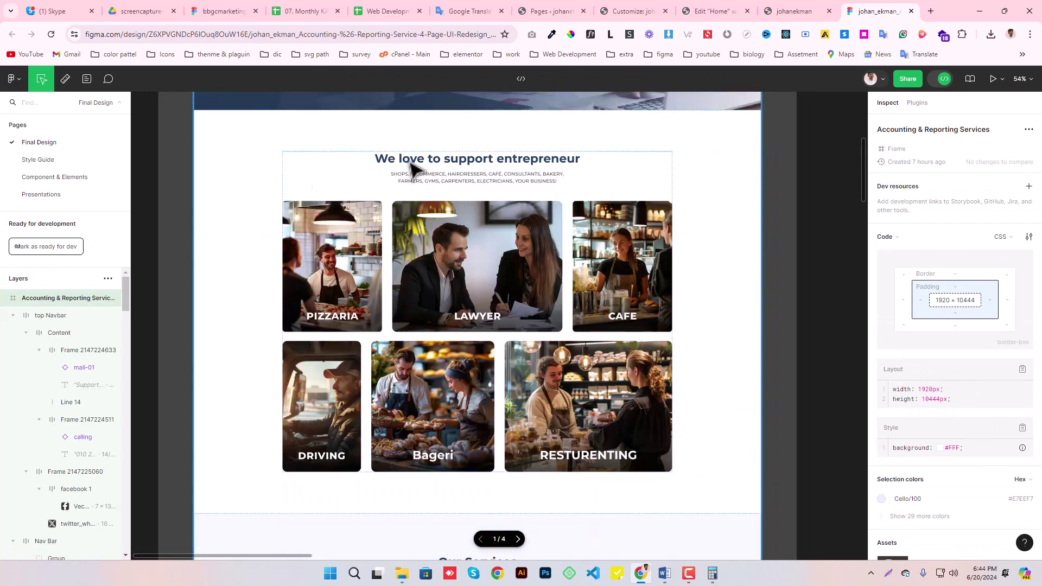
{"action": "left_click", "coordinate": [711, 11]}
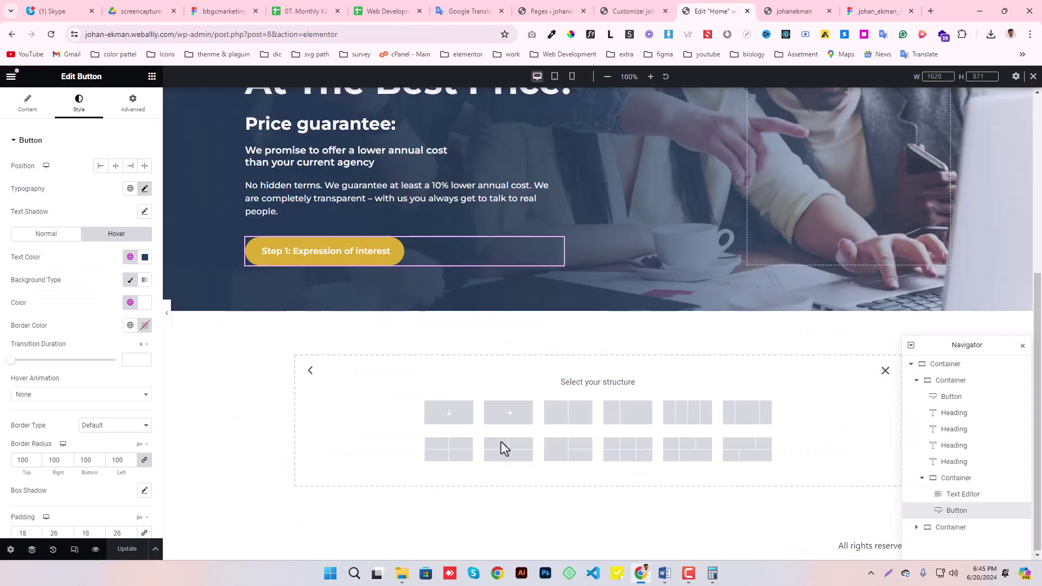
{"action": "left_click", "coordinate": [444, 415]}
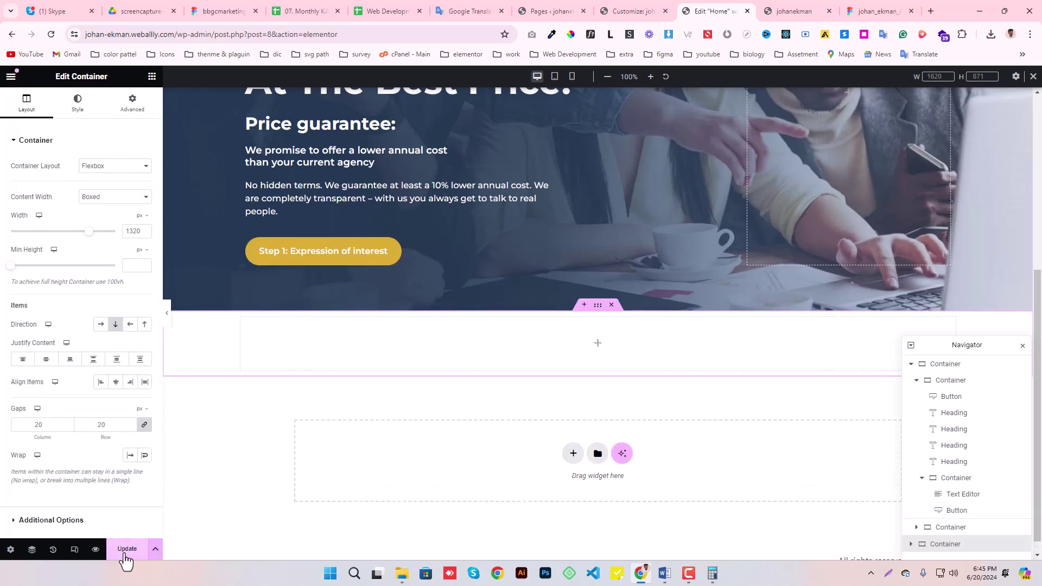
Check the section spacing in Figma and set the new Elementor container's padding to 140 px top and bottom and 0 right and left.
{"action": "left_click", "coordinate": [879, 11]}
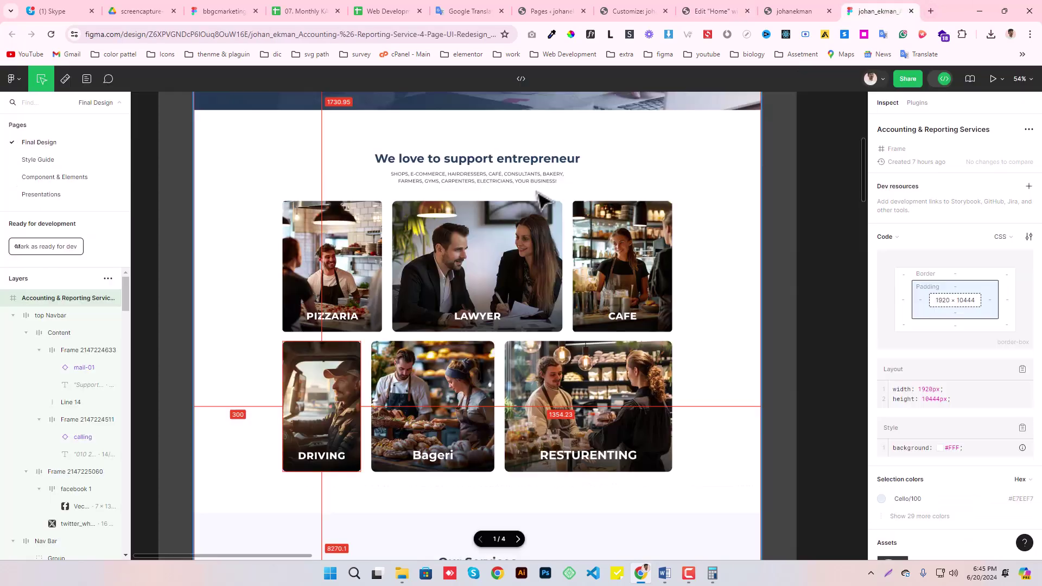
{"action": "left_click", "coordinate": [481, 170]}
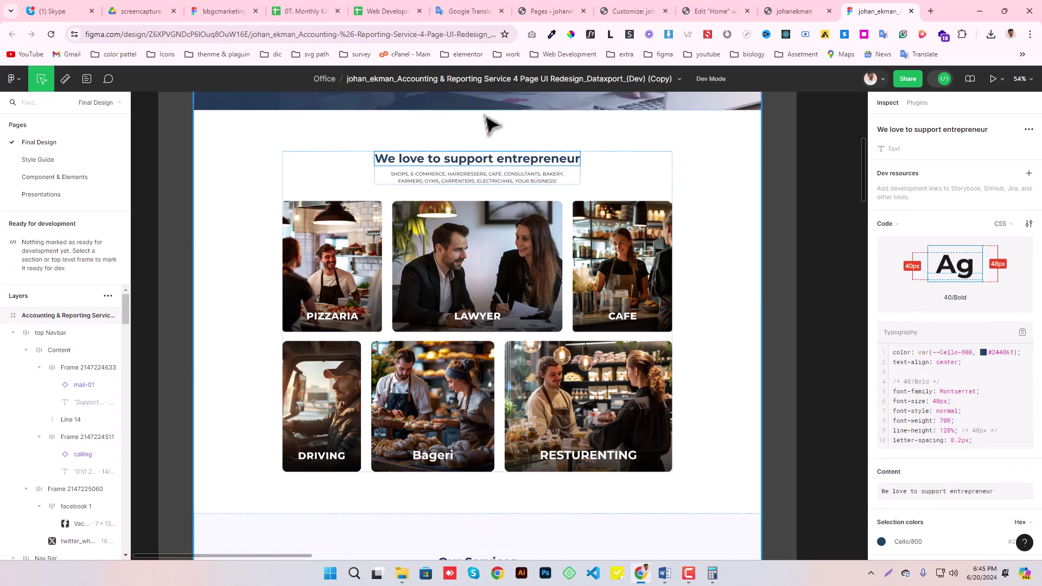
{"action": "scroll", "coordinate": [484, 400], "scroll_direction": "down", "scroll_amount": 3}
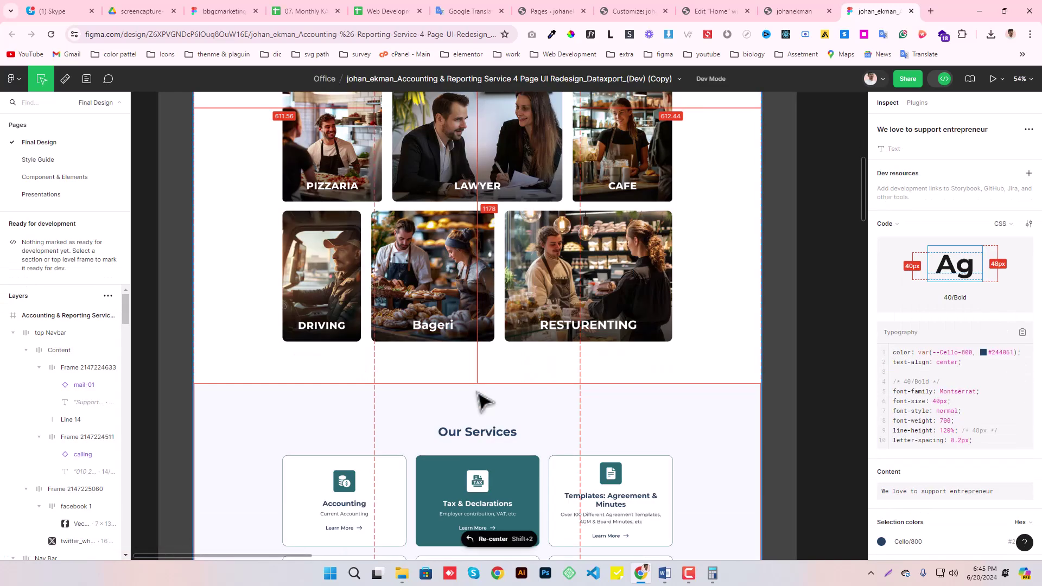
{"action": "left_click", "coordinate": [458, 418]}
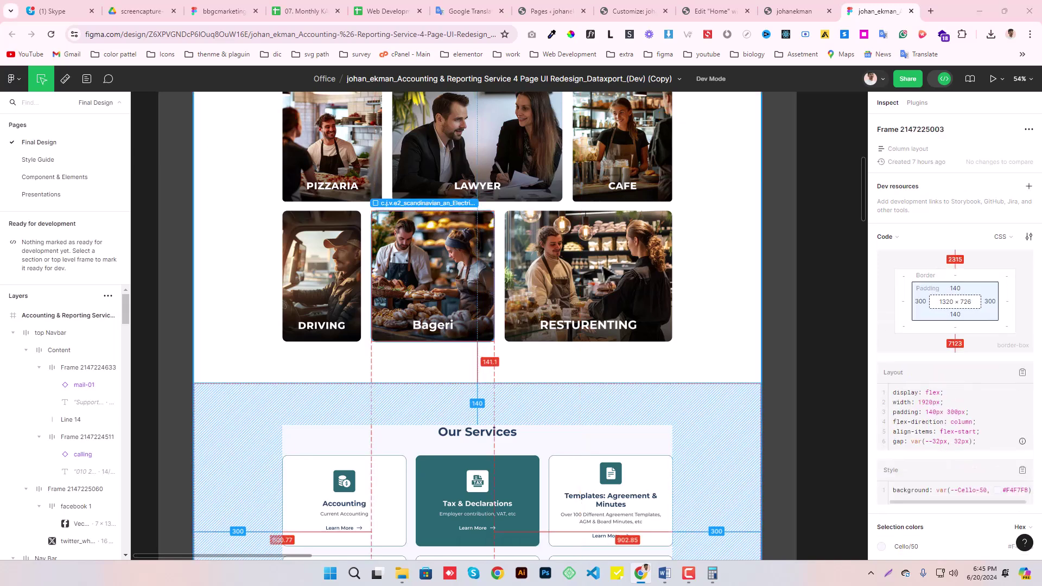
{"action": "key", "text": "super"}
{"action": "left_click", "coordinate": [713, 11]}
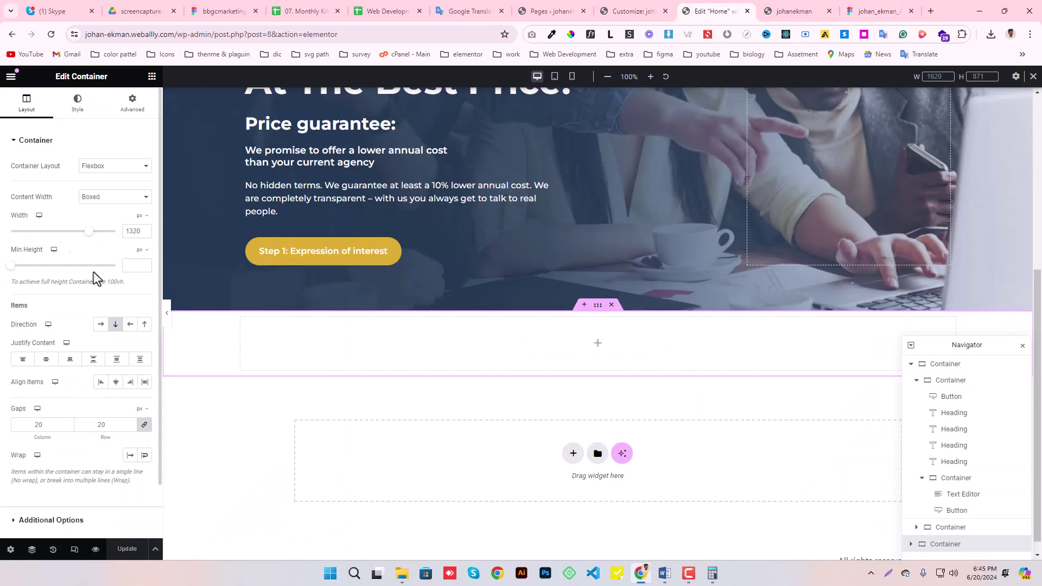
{"action": "left_click", "coordinate": [597, 305]}
{"action": "left_click", "coordinate": [133, 104]}
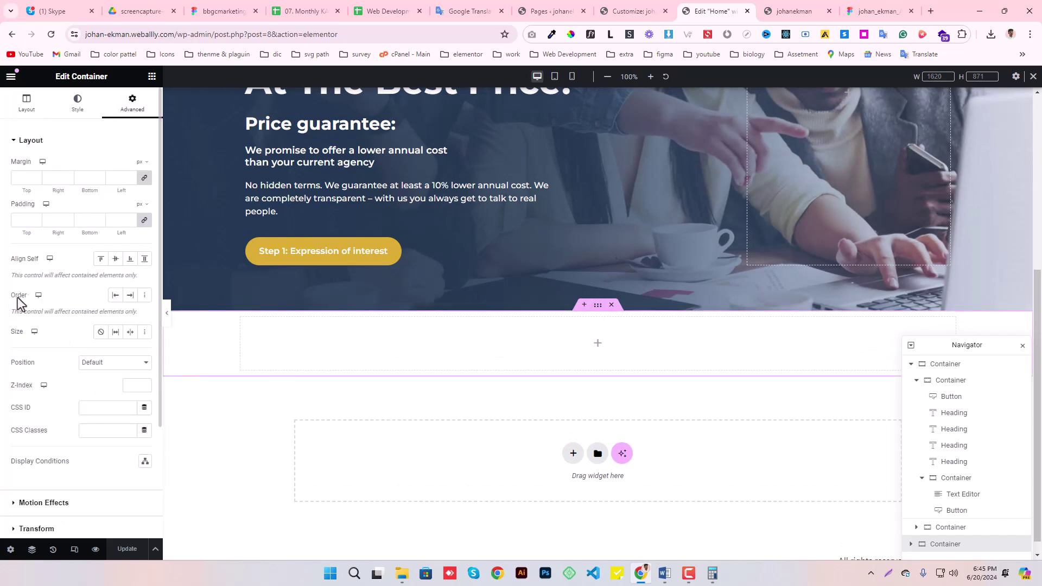
{"action": "left_click", "coordinate": [24, 220]}
{"action": "type", "text": "0"}
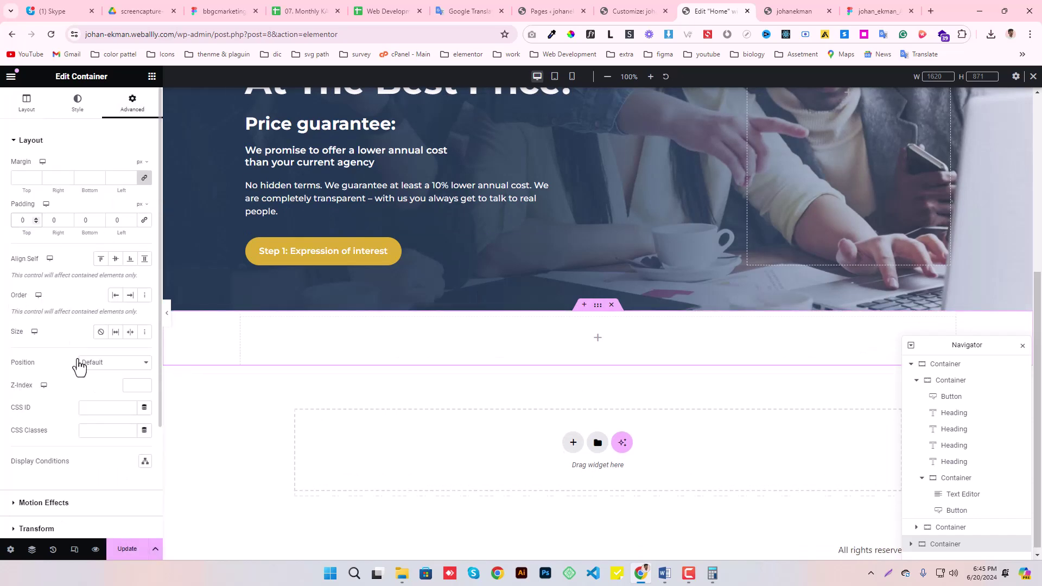
{"action": "type", "text": "14"}
{"action": "type", "text": "14"}
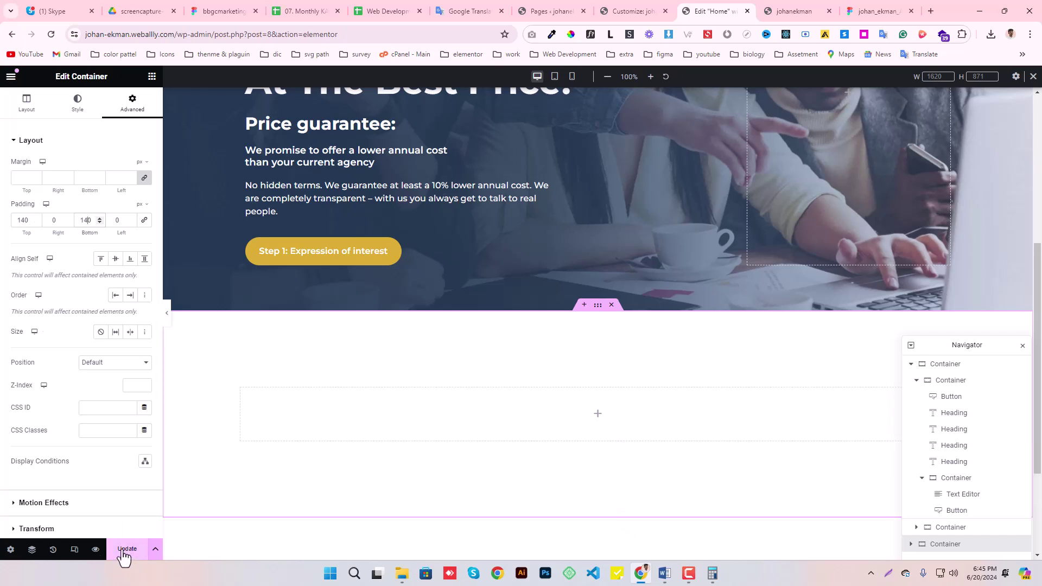
Add a nested container inside the padded section container.
{"action": "left_click", "coordinate": [152, 77]}
{"action": "left_click_drag", "start_coordinate": [51, 242], "coordinate": [488, 429]}
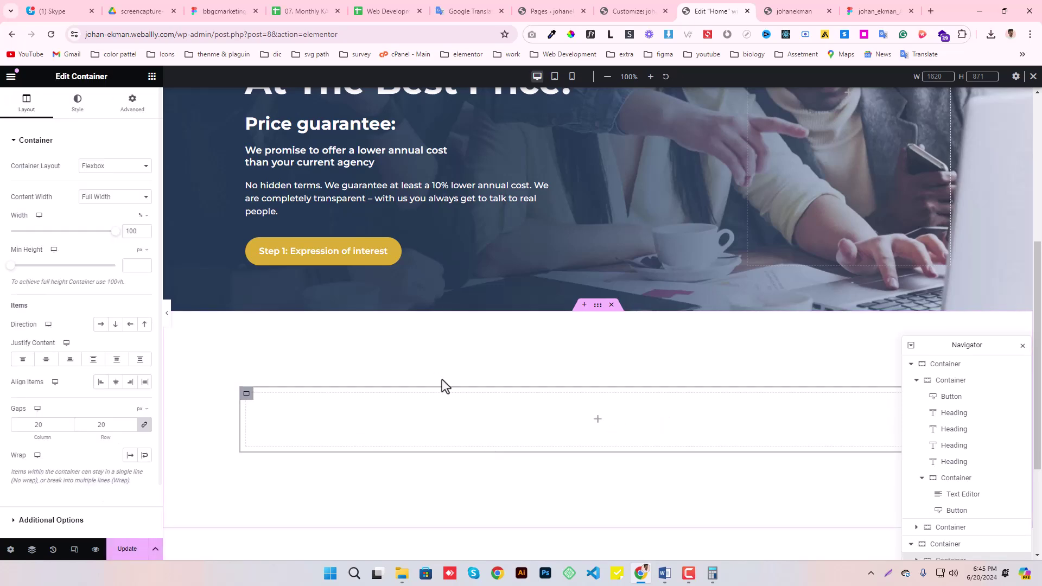
{"action": "scroll", "coordinate": [444, 383], "scroll_direction": "down", "scroll_amount": 3}
Select the section's heading text in the Figma design and add a Heading widget to the nested container in Elementor.
{"action": "key", "text": "ctrl+9"}
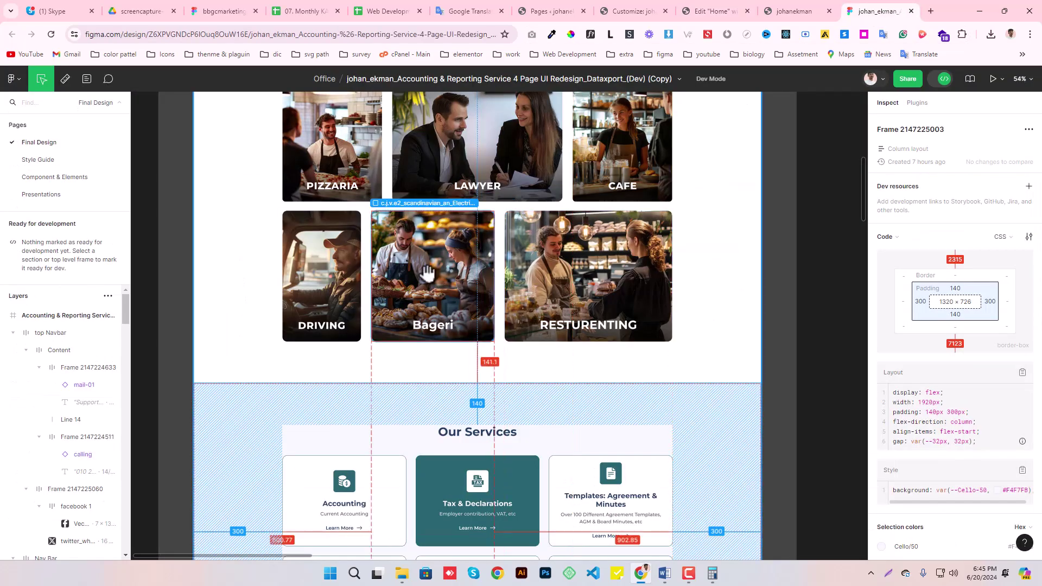
{"action": "scroll", "coordinate": [433, 282], "scroll_direction": "up", "scroll_amount": 4}
{"action": "left_click", "coordinate": [455, 222]}
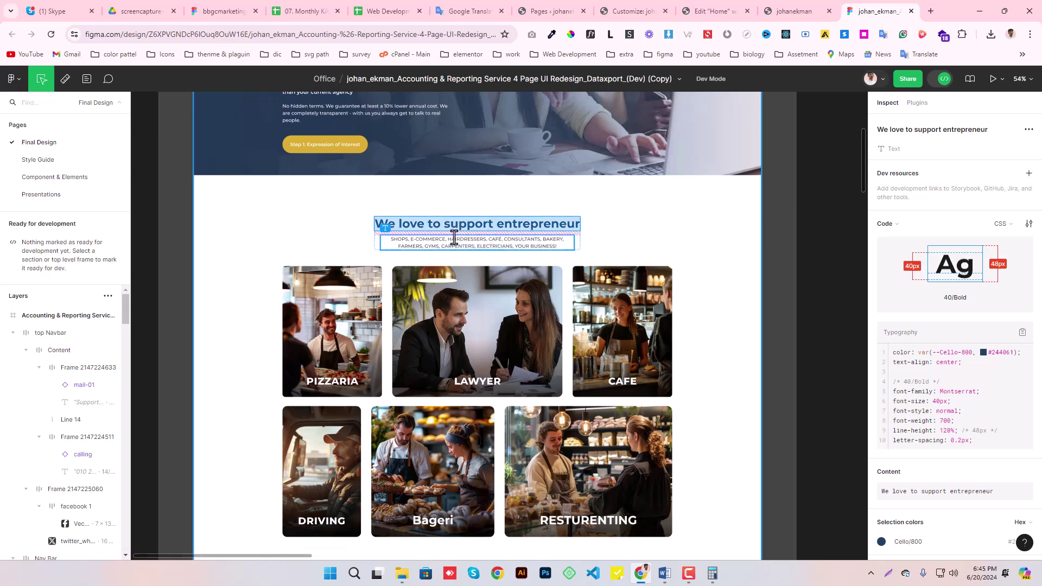
{"action": "left_click", "coordinate": [715, 10]}
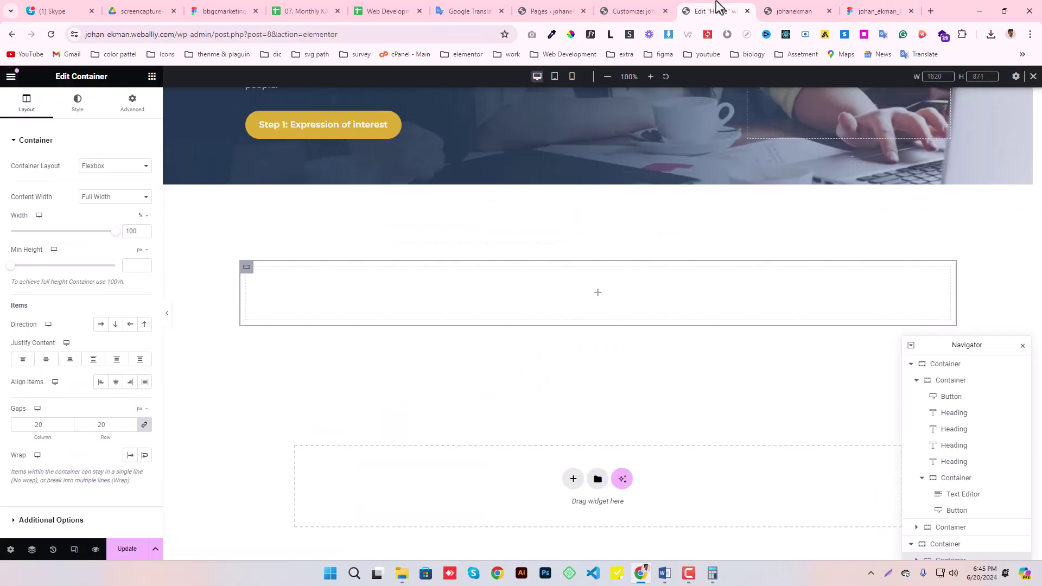
{"action": "left_click", "coordinate": [152, 76]}
{"action": "scroll", "coordinate": [522, 315], "scroll_direction": "up", "scroll_amount": 2}
{"action": "scroll", "coordinate": [518, 312], "scroll_direction": "down", "scroll_amount": 2}
{"action": "left_click_drag", "start_coordinate": [30, 342], "coordinate": [589, 312]}
Center the new heading and set its title to "We love to support entrepreneur".
{"action": "left_click", "coordinate": [78, 103]}
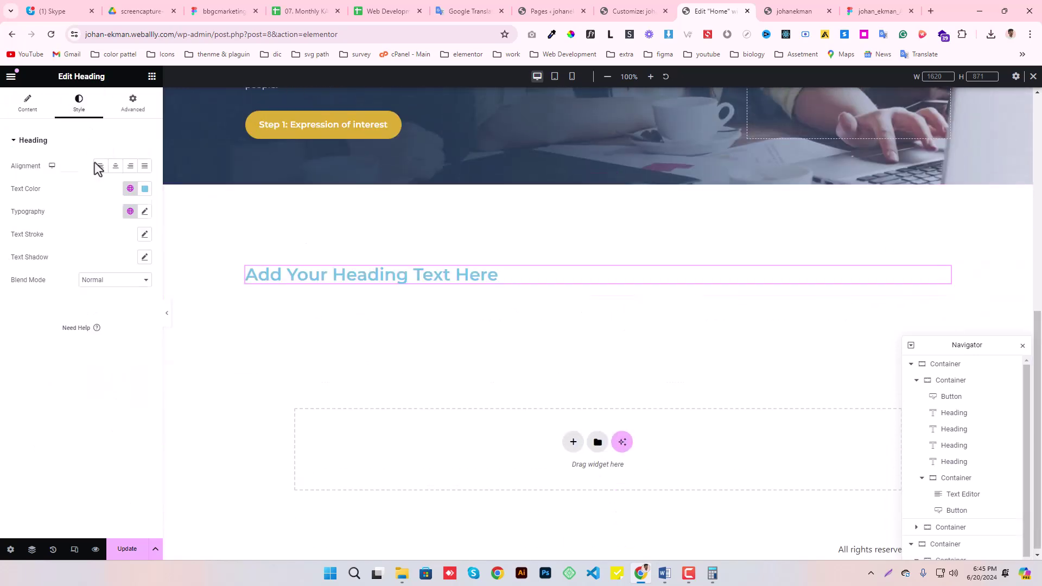
{"action": "left_click", "coordinate": [114, 165]}
{"action": "left_click", "coordinate": [28, 103]}
{"action": "triple_click", "coordinate": [83, 178]}
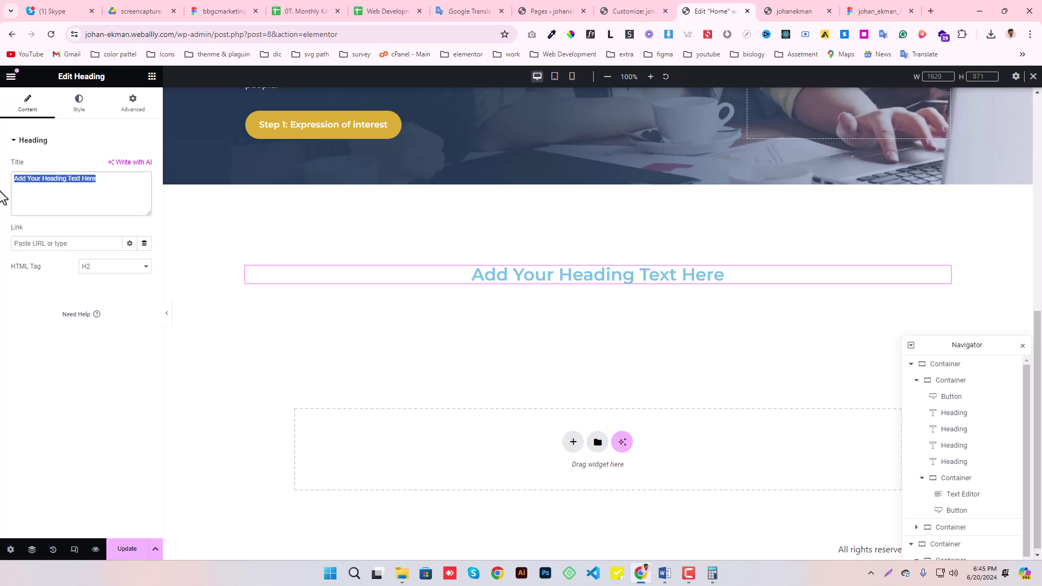
{"action": "type", "text": "We love to support entrepreneur"}
Check the heading's typography in Figma and apply the dark blue global colour #244061 to the heading text in Elementor.
{"action": "left_click", "coordinate": [871, 10]}
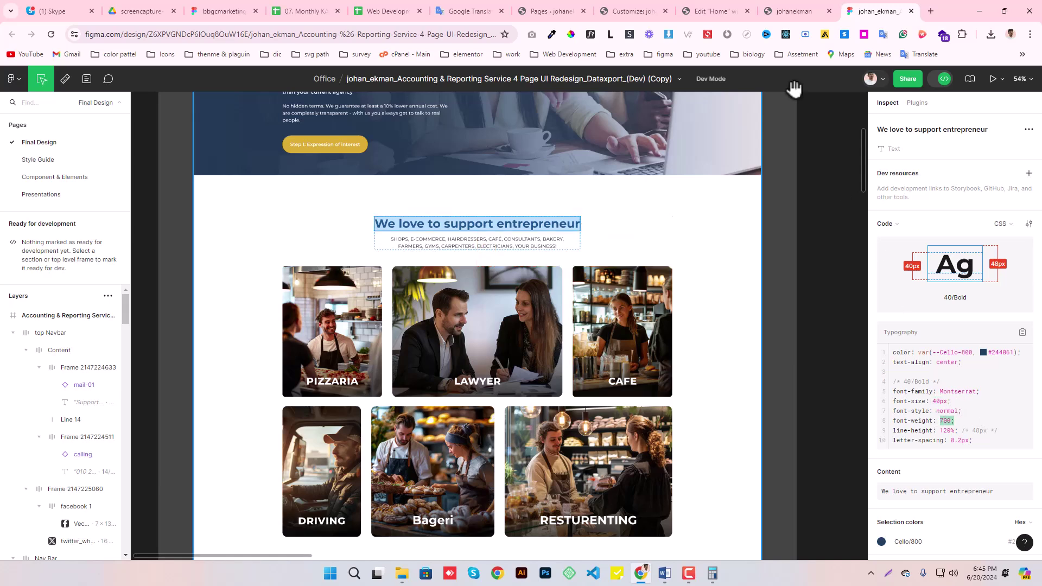
{"action": "left_click", "coordinate": [706, 10]}
{"action": "left_click", "coordinate": [79, 103]}
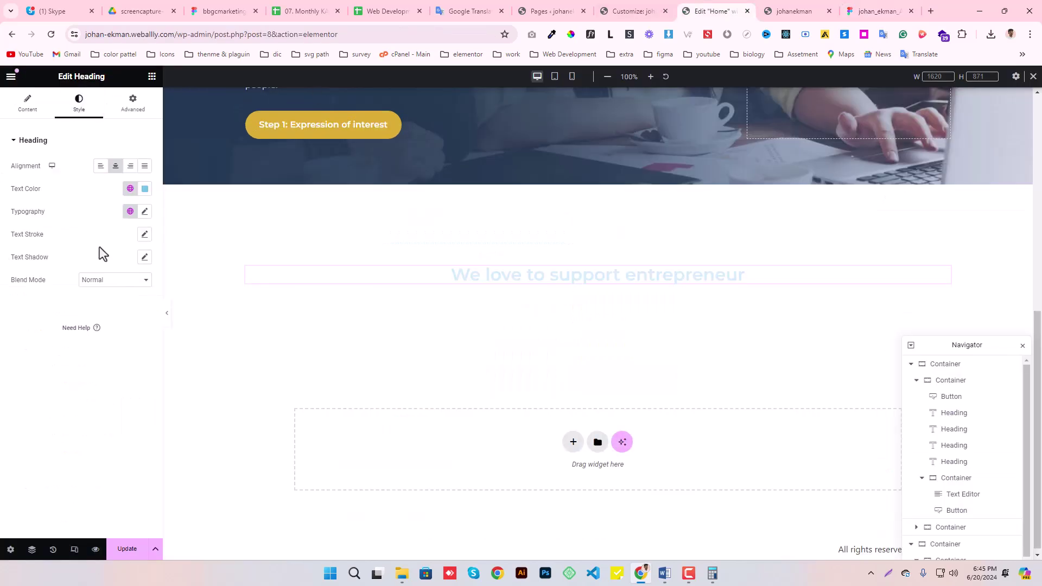
{"action": "left_click", "coordinate": [130, 189]}
{"action": "left_click", "coordinate": [48, 326]}
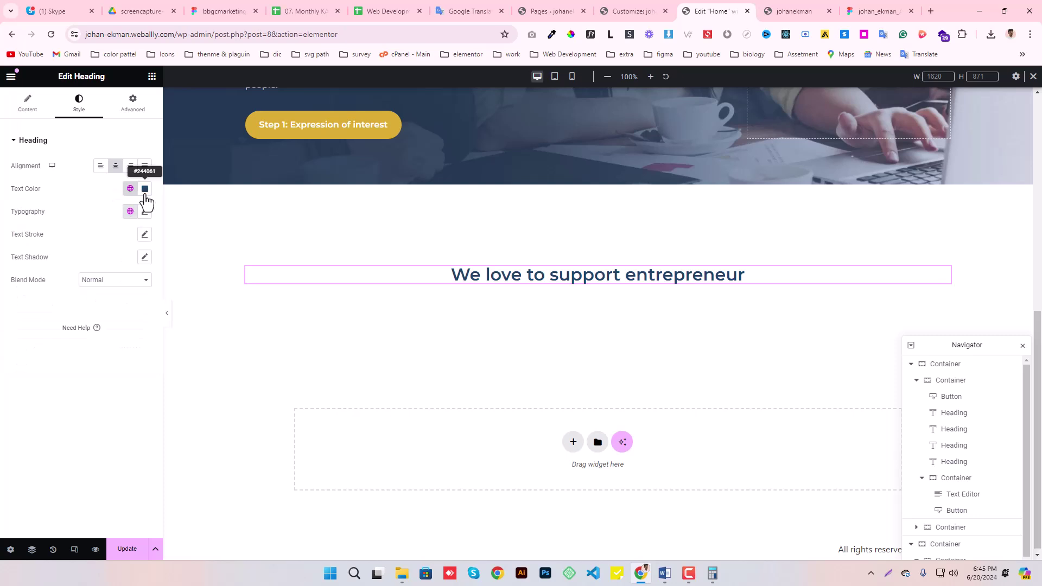
Set the heading's font size to 40 px and its weight to 700 (Bold).
{"action": "left_click", "coordinate": [144, 212]}
{"action": "type", "text": "40"}
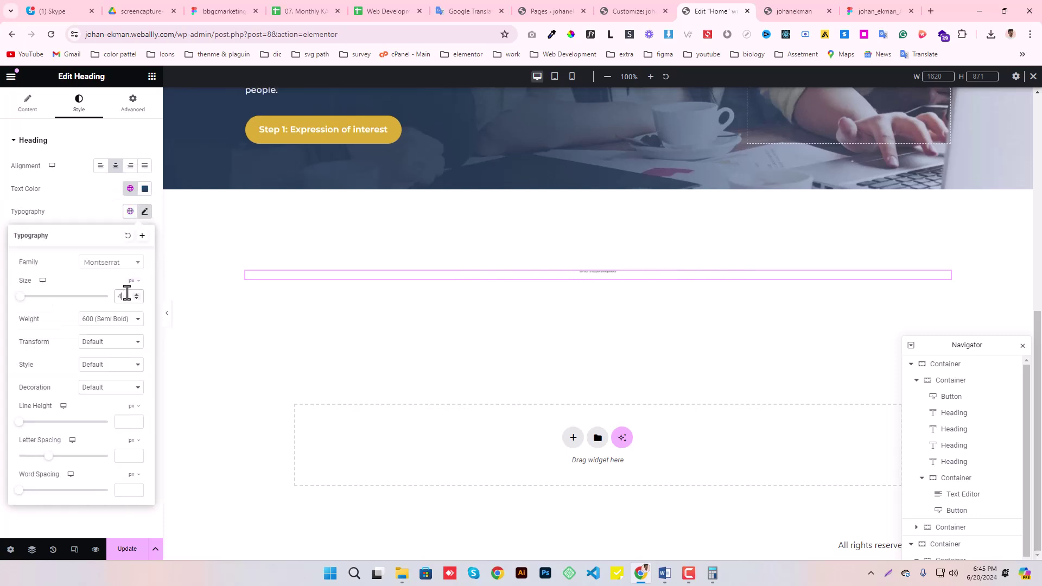
{"action": "left_click", "coordinate": [96, 317]}
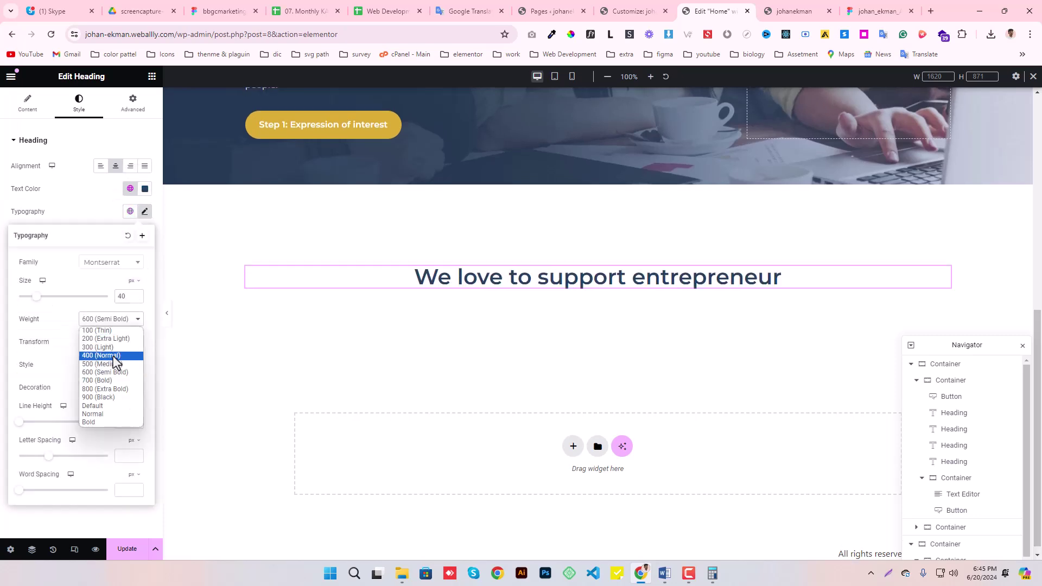
{"action": "left_click", "coordinate": [102, 388]}
Match the Figma spacing by setting the heading's line height to 48 px and letter spacing to 0.2 px, and update the page.
{"action": "left_click", "coordinate": [877, 11]}
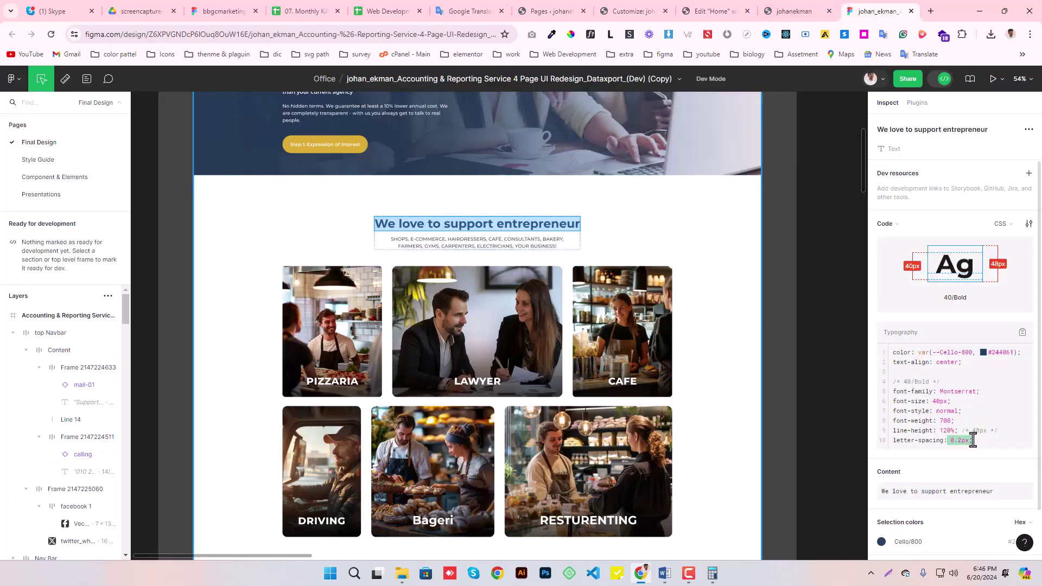
{"action": "left_click", "coordinate": [712, 10]}
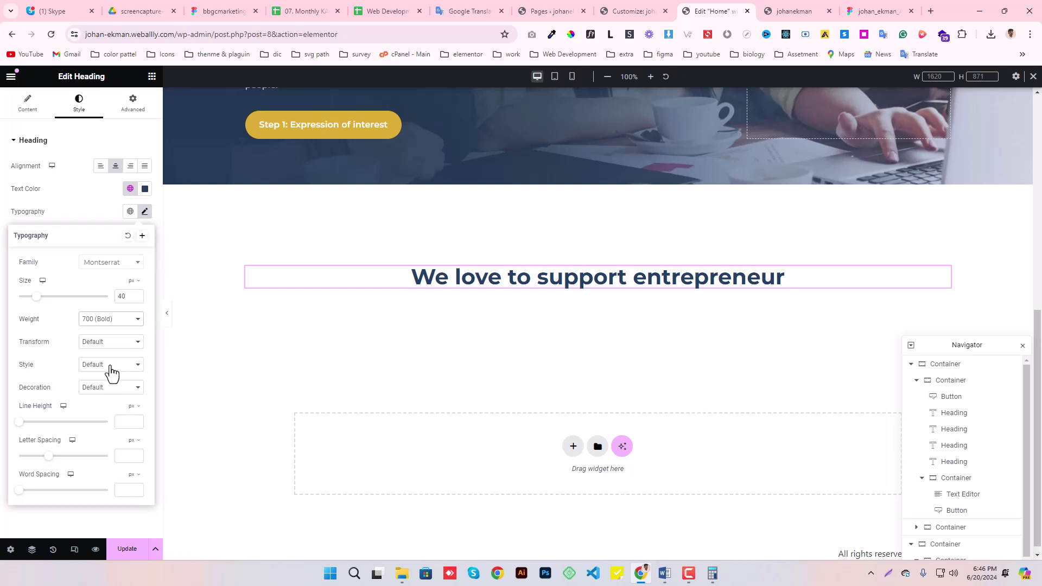
{"action": "left_click", "coordinate": [124, 427]}
{"action": "type", "text": "48"}
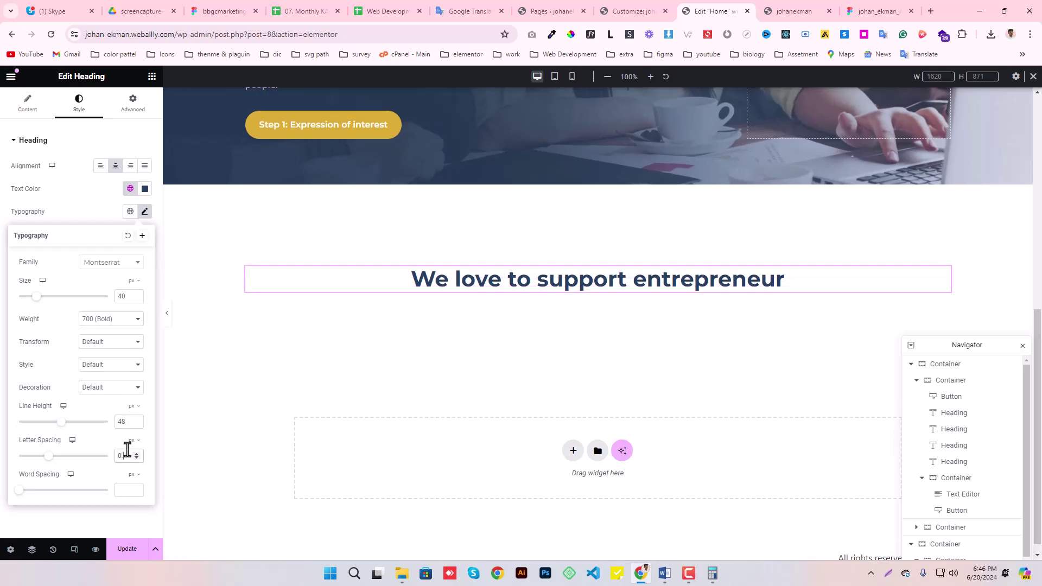
{"action": "key", "text": "Up"}
{"action": "key", "text": "Up"}
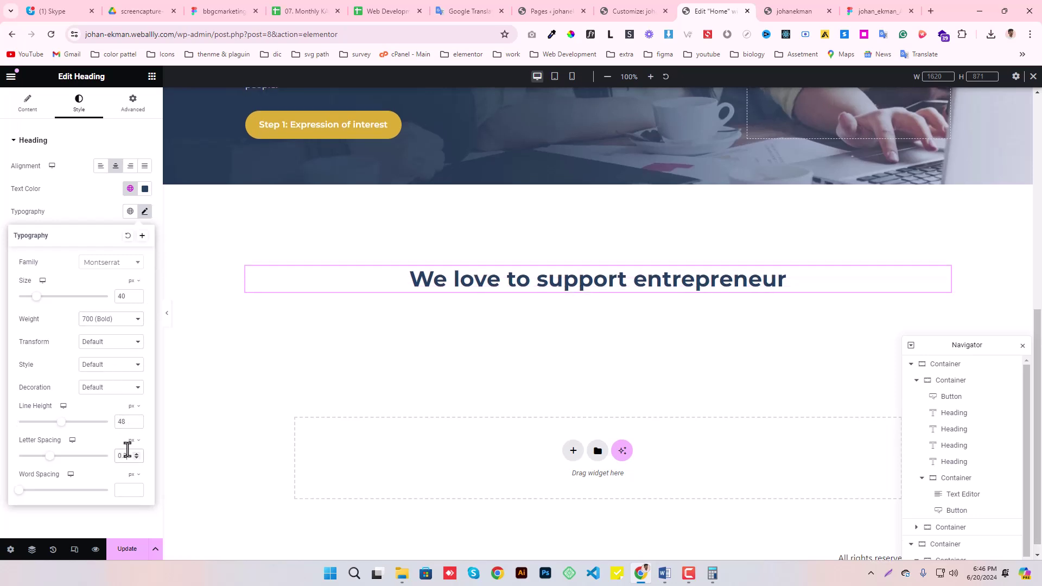
{"action": "left_click", "coordinate": [145, 217]}
{"action": "left_click", "coordinate": [121, 554]}
Inspect the subtitle below the heading in Figma and add a nested container under the heading in Elementor.
{"action": "left_click", "coordinate": [871, 10]}
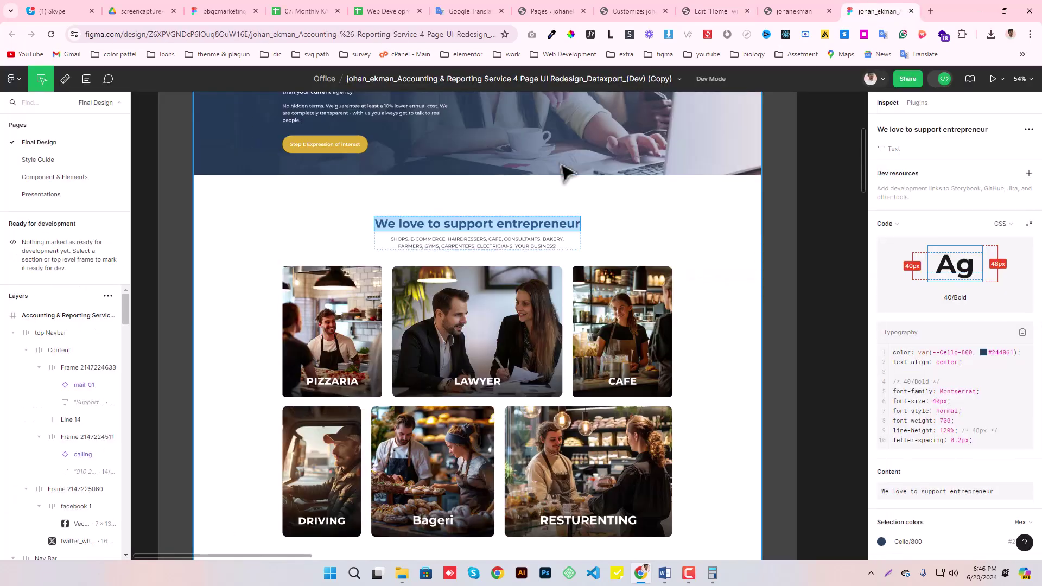
{"action": "left_click", "coordinate": [478, 243]}
{"action": "left_click", "coordinate": [714, 11]}
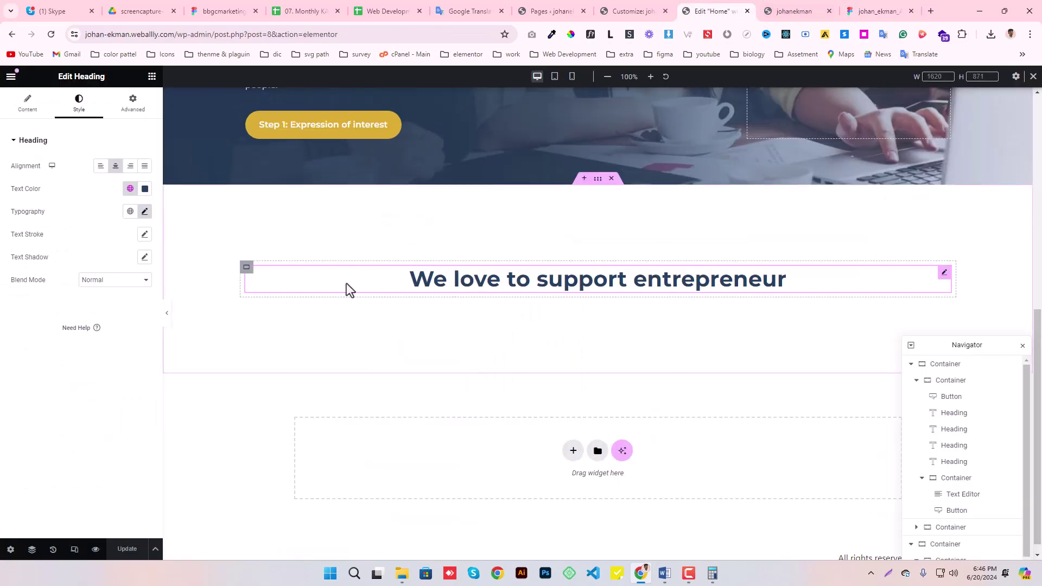
{"action": "left_click", "coordinate": [153, 78]}
{"action": "left_click_drag", "start_coordinate": [42, 240], "coordinate": [507, 320]}
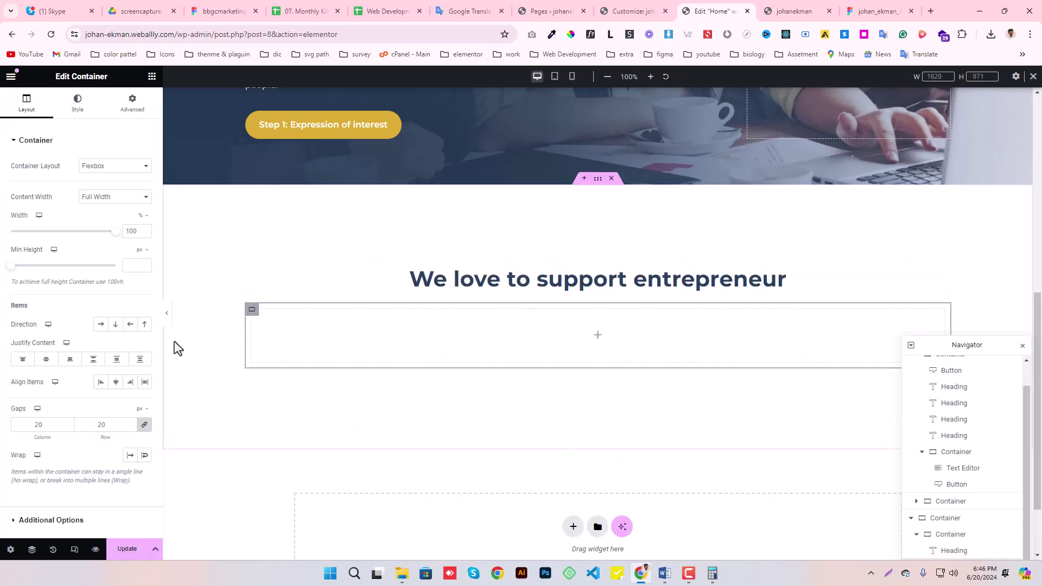
Narrow the container under the heading to 46% width and center it by setting the parent container's Justify Content and Align Items to Center.
{"action": "left_click", "coordinate": [247, 268]}
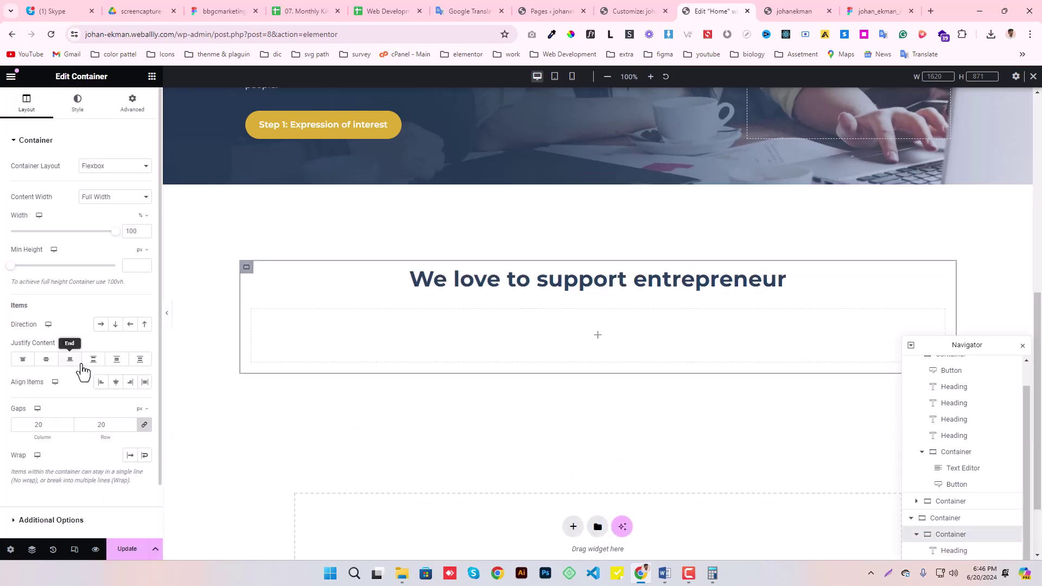
{"action": "left_click", "coordinate": [47, 360]}
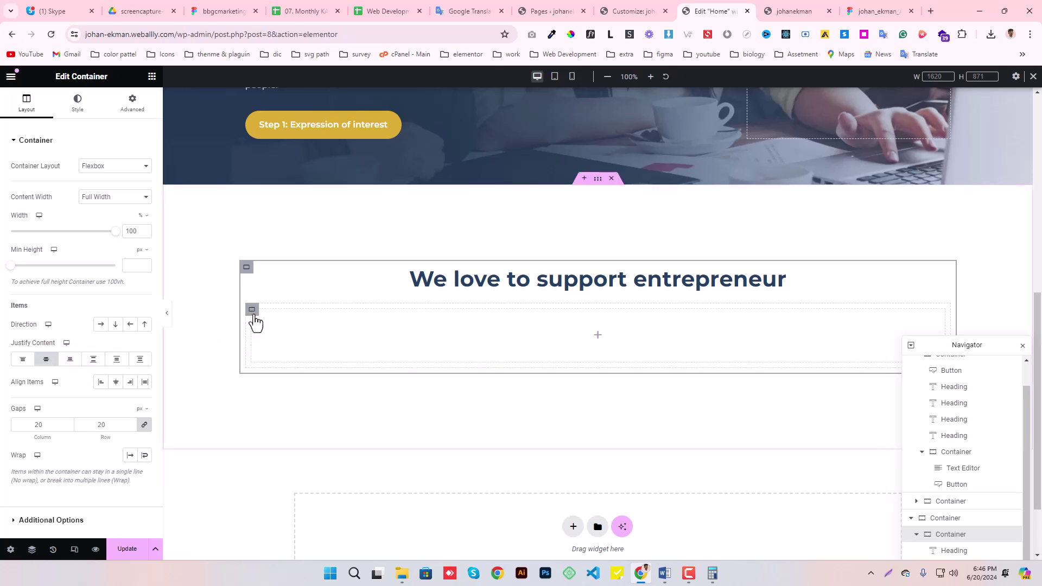
{"action": "left_click", "coordinate": [252, 310]}
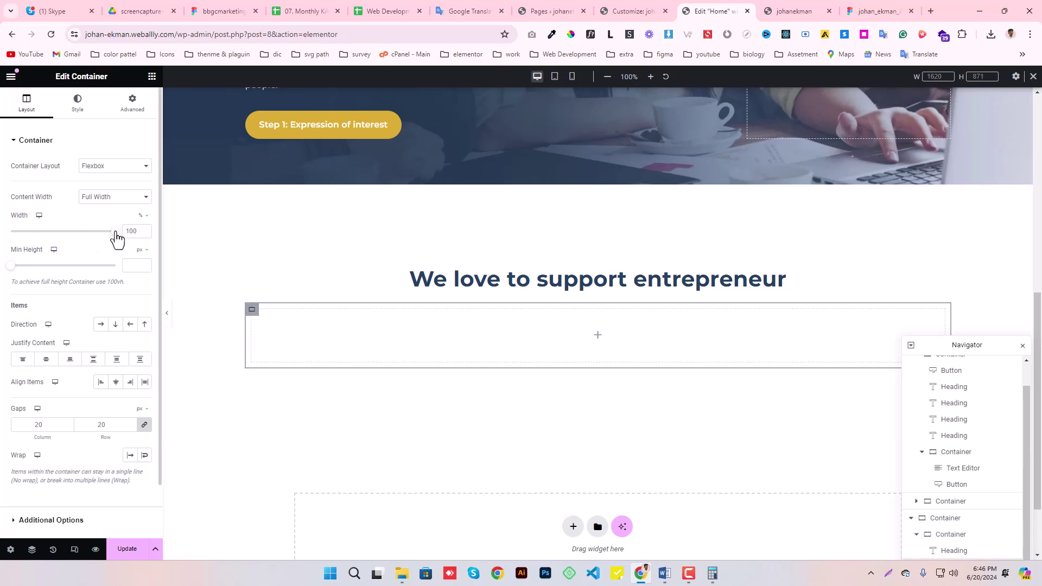
{"action": "left_click_drag", "start_coordinate": [111, 234], "coordinate": [58, 234]}
{"action": "left_click", "coordinate": [247, 267]}
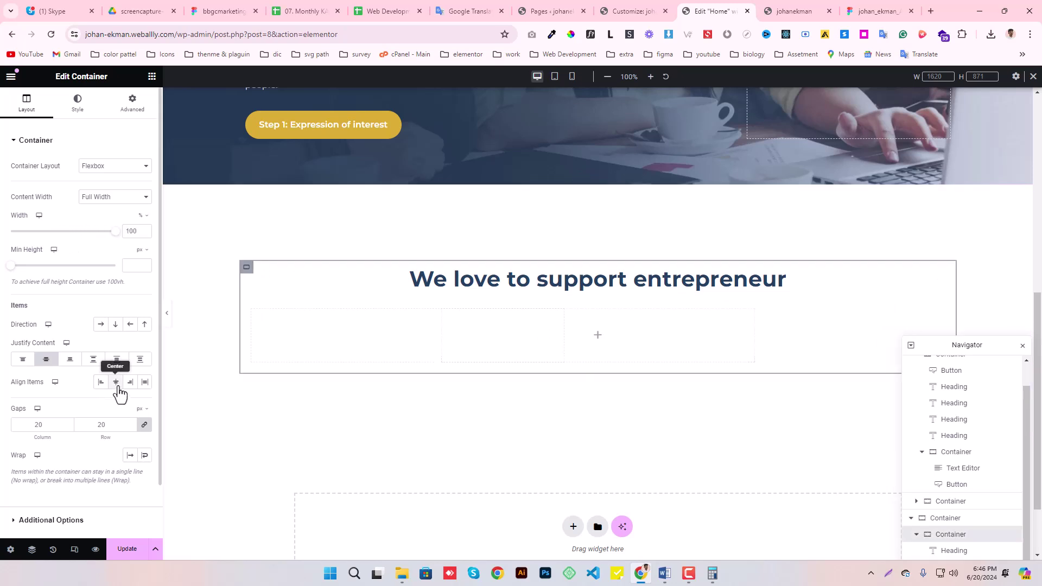
{"action": "left_click", "coordinate": [116, 383]}
{"action": "left_click", "coordinate": [442, 312]}
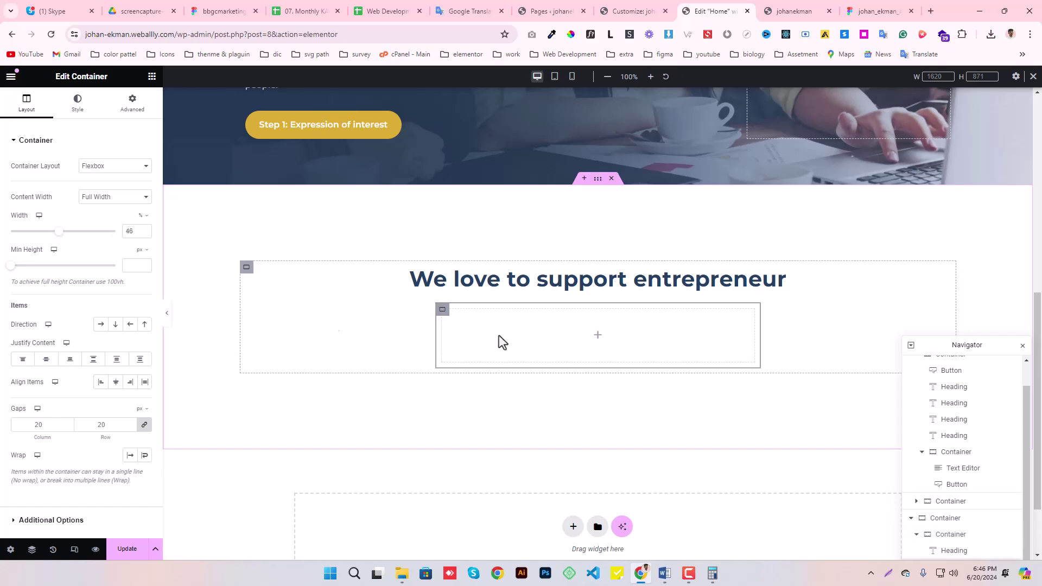
Switch to the Figma design and copy the subtitle text below the "We love to support entrepreneur" heading.
{"action": "scroll", "coordinate": [437, 339], "scroll_direction": "up", "scroll_amount": 2}
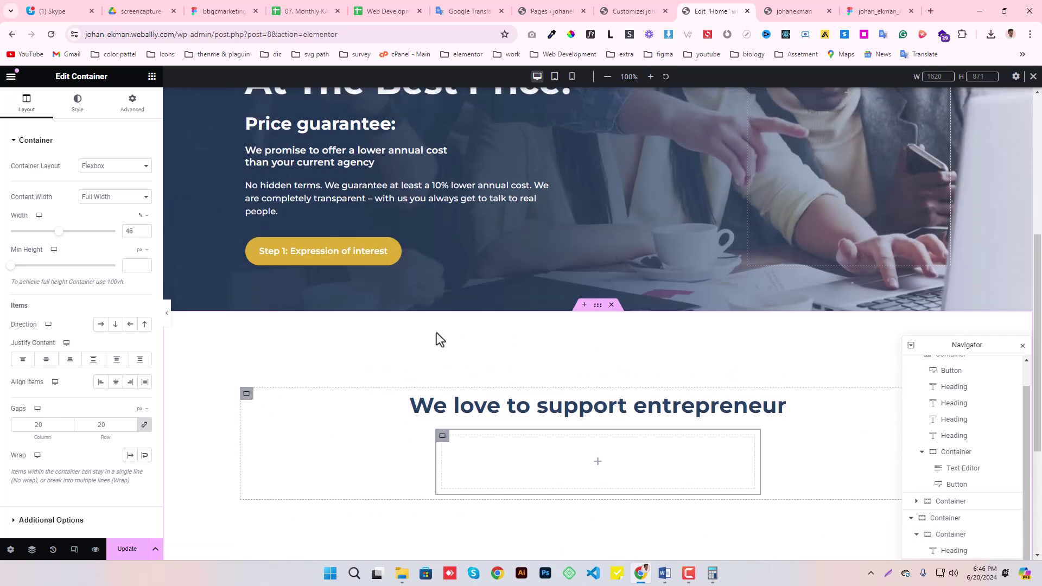
{"action": "scroll", "coordinate": [436, 339], "scroll_direction": "down", "scroll_amount": 4}
{"action": "scroll", "coordinate": [606, 241], "scroll_direction": "up", "scroll_amount": 2}
{"action": "scroll", "coordinate": [605, 239], "scroll_direction": "down", "scroll_amount": 2}
{"action": "scroll", "coordinate": [669, 216], "scroll_direction": "up", "scroll_amount": 1}
{"action": "key", "text": "ctrl+Tab"}
{"action": "key", "text": "ctrl+Tab"}
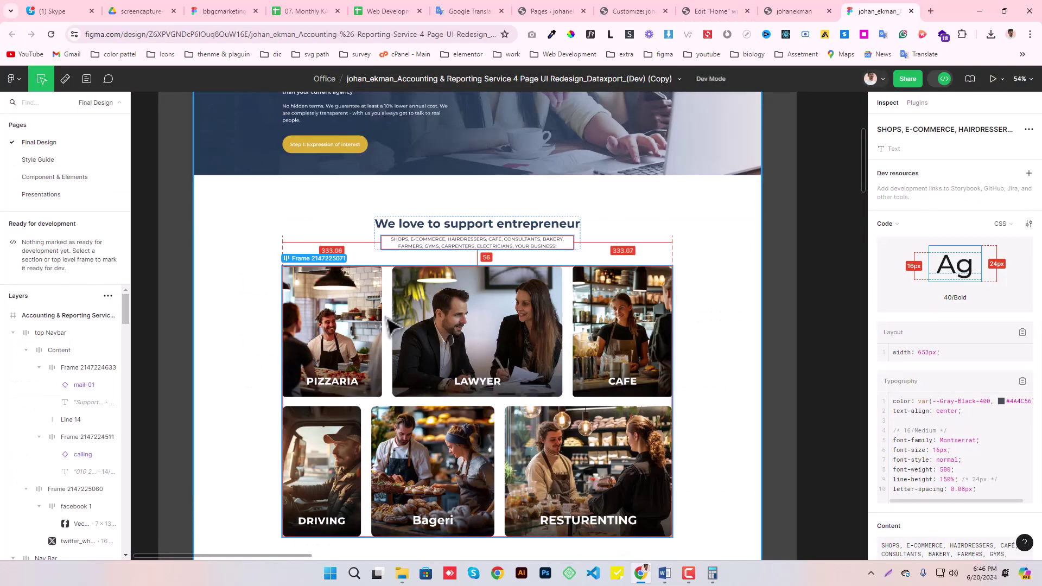
{"action": "triple_click", "coordinate": [454, 246]}
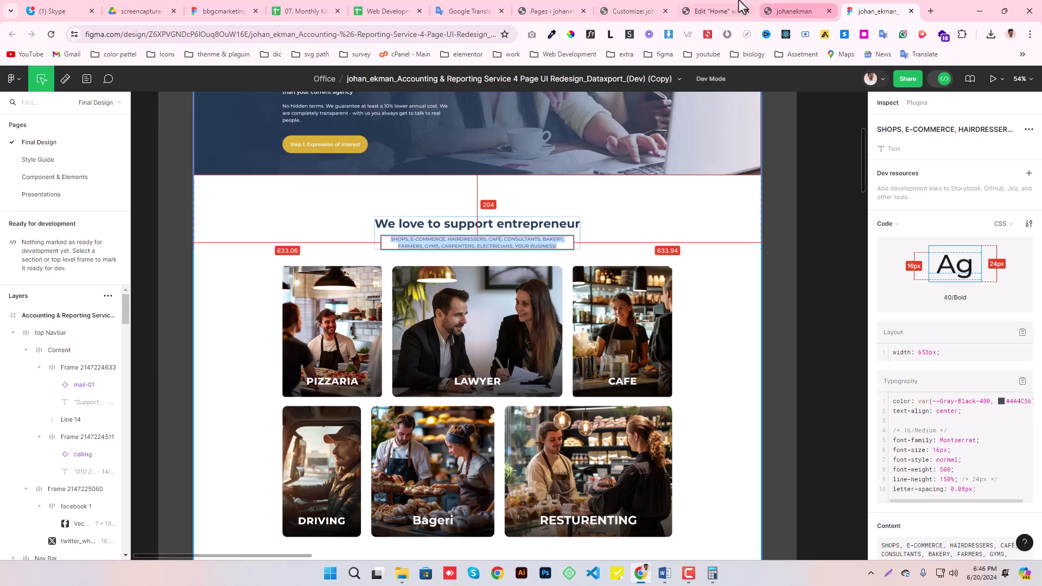
Return to Elementor, copy the "No hidden terms" text widget from the hero section, and paste it into the empty container under the heading.
{"action": "left_click", "coordinate": [714, 11]}
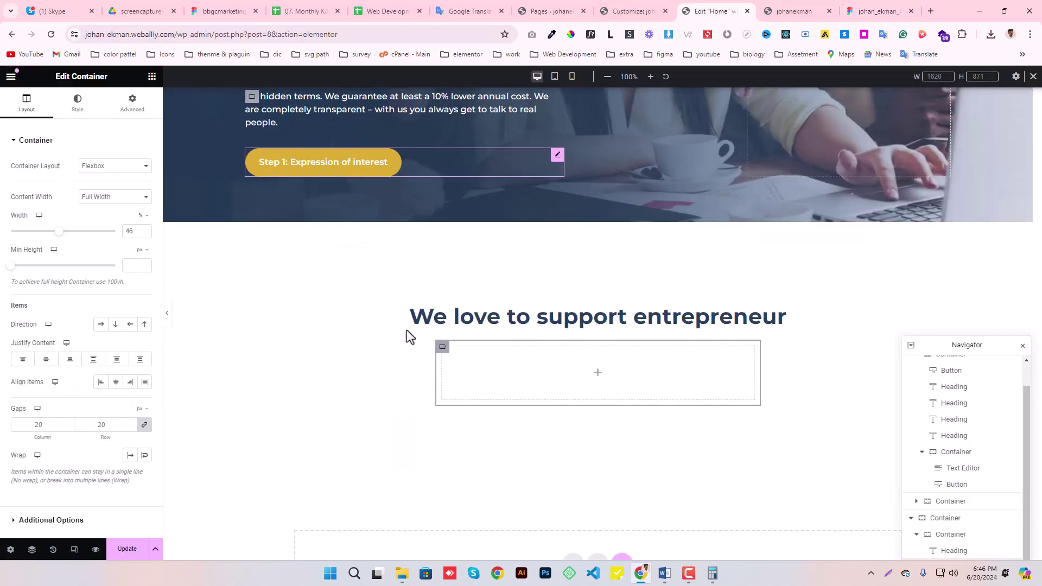
{"action": "left_click", "coordinate": [152, 76]}
{"action": "scroll", "coordinate": [491, 197], "scroll_direction": "up", "scroll_amount": 2}
{"action": "right_click", "coordinate": [332, 269]}
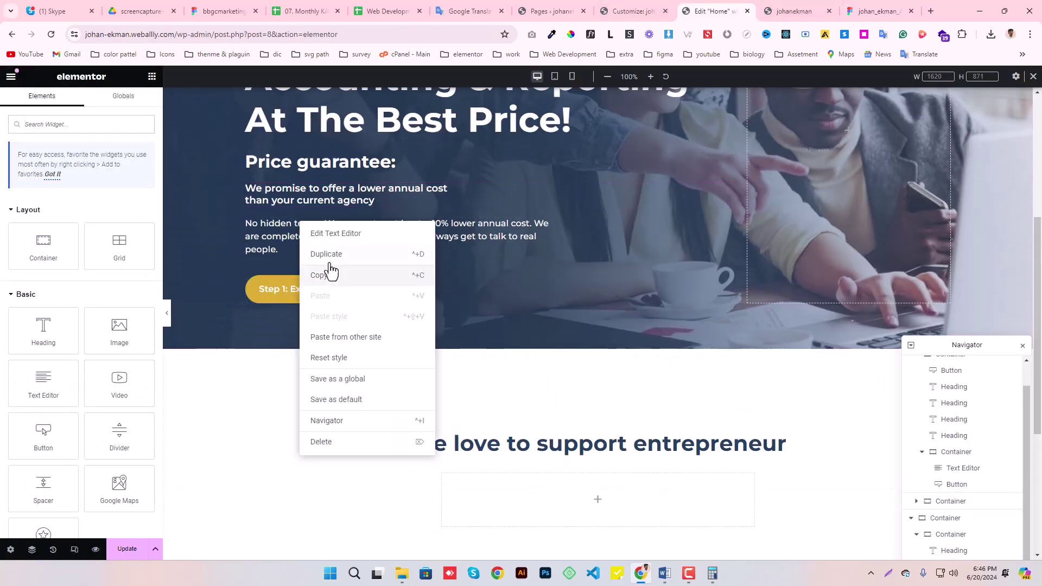
{"action": "left_click", "coordinate": [380, 276]}
{"action": "scroll", "coordinate": [437, 279], "scroll_direction": "down", "scroll_amount": 5}
{"action": "right_click", "coordinate": [492, 239]}
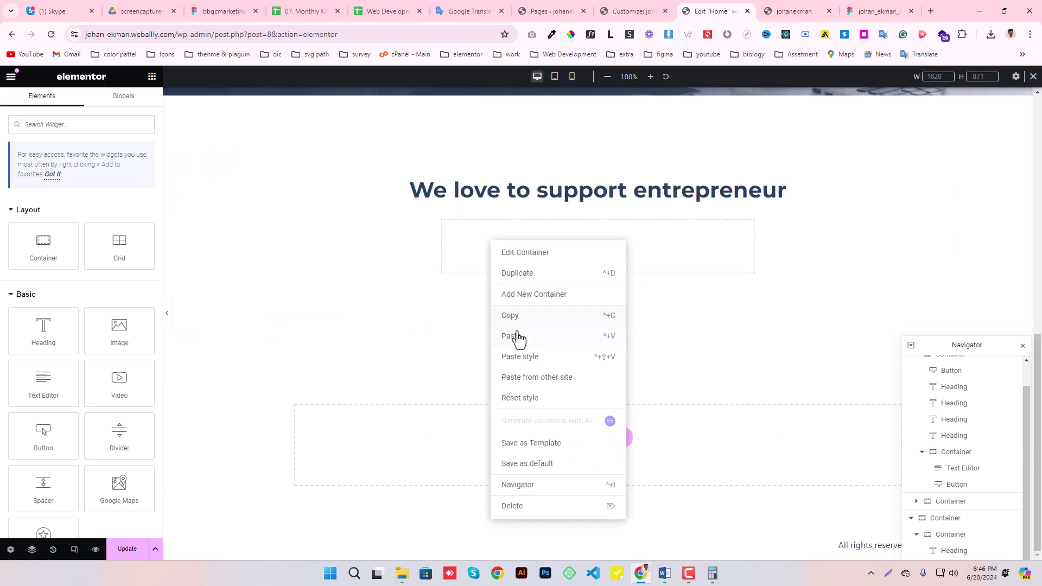
{"action": "left_click", "coordinate": [517, 337]}
Replace the pasted widget's text with "SHOPS, E-COMMERCE, HAIRDRESSERS, CAFÉ, CONSULTANTS, BAKERY, FARMERS, GYMS, CARPENTERS, ELECTRICIANS, YOUR BUSINESS!".
{"action": "key", "text": "ctrl+a"}
{"action": "key", "text": "ctrl+v"}
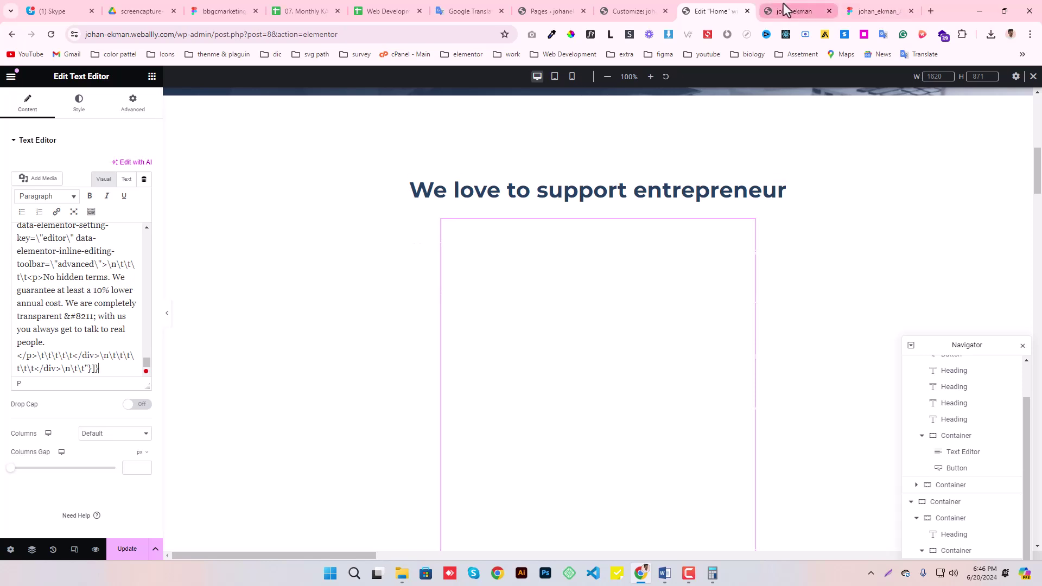
{"action": "key", "text": "ctrl+z"}
{"action": "key", "text": "super+v"}
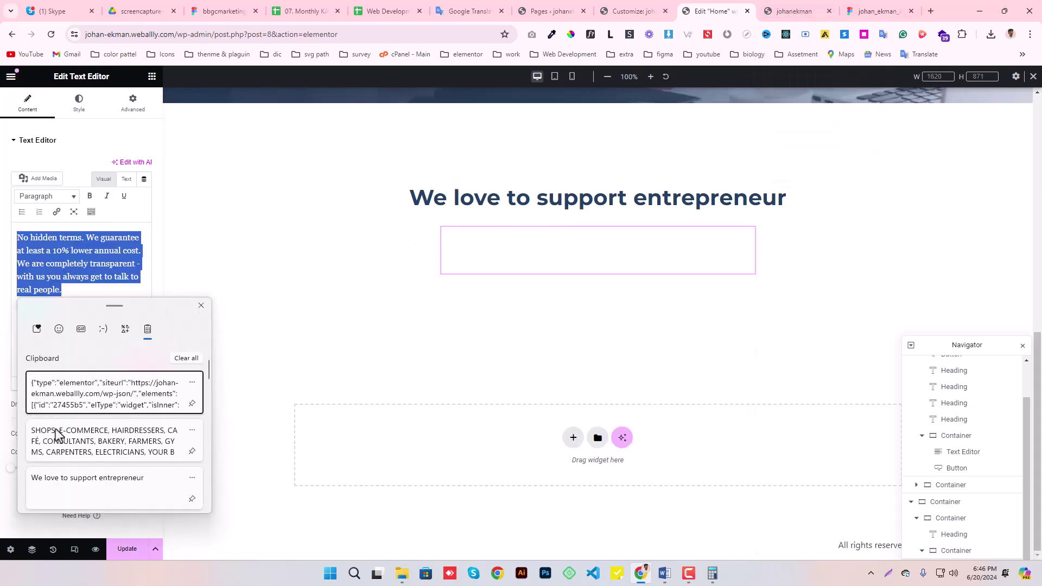
{"action": "left_click", "coordinate": [82, 440]}
Set the subtitle's text color to the global color Gray-Black-400 and center its alignment.
{"action": "left_click", "coordinate": [79, 102]}
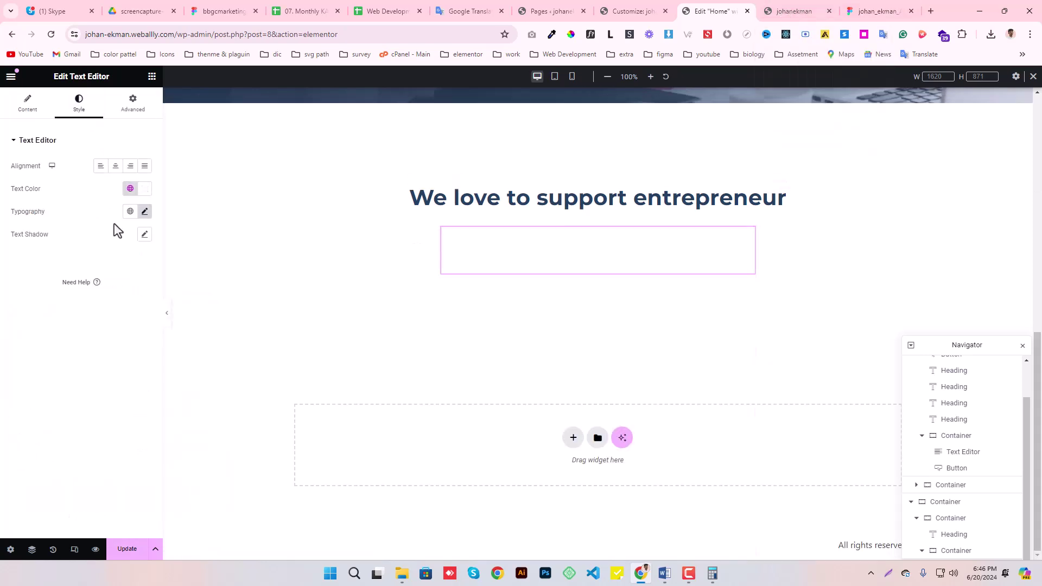
{"action": "left_click", "coordinate": [131, 189]}
{"action": "left_click", "coordinate": [49, 326]}
{"action": "left_click", "coordinate": [131, 188]}
{"action": "scroll", "coordinate": [83, 353], "scroll_direction": "down", "scroll_amount": 2}
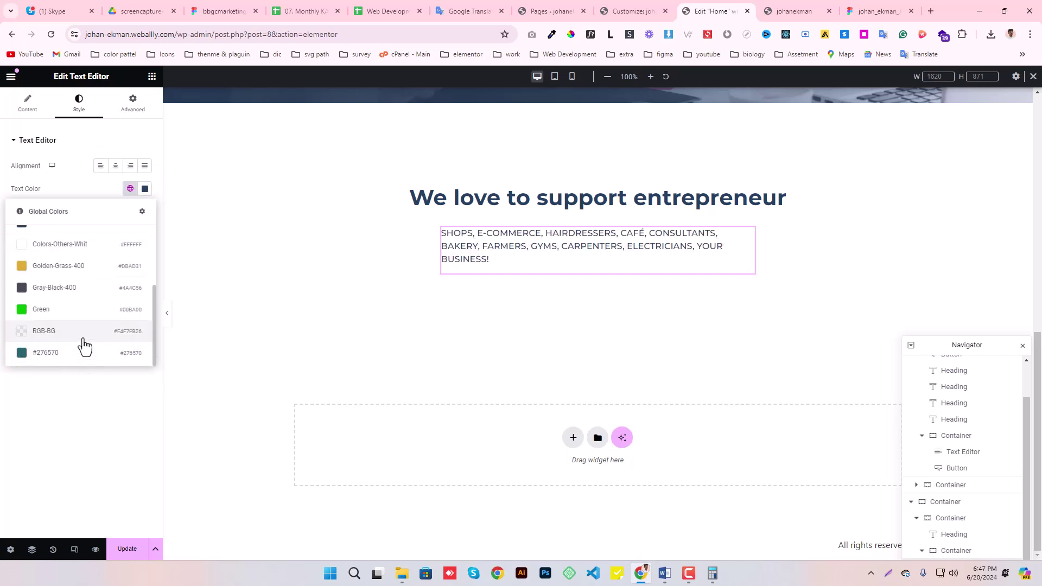
{"action": "left_click", "coordinate": [66, 294]}
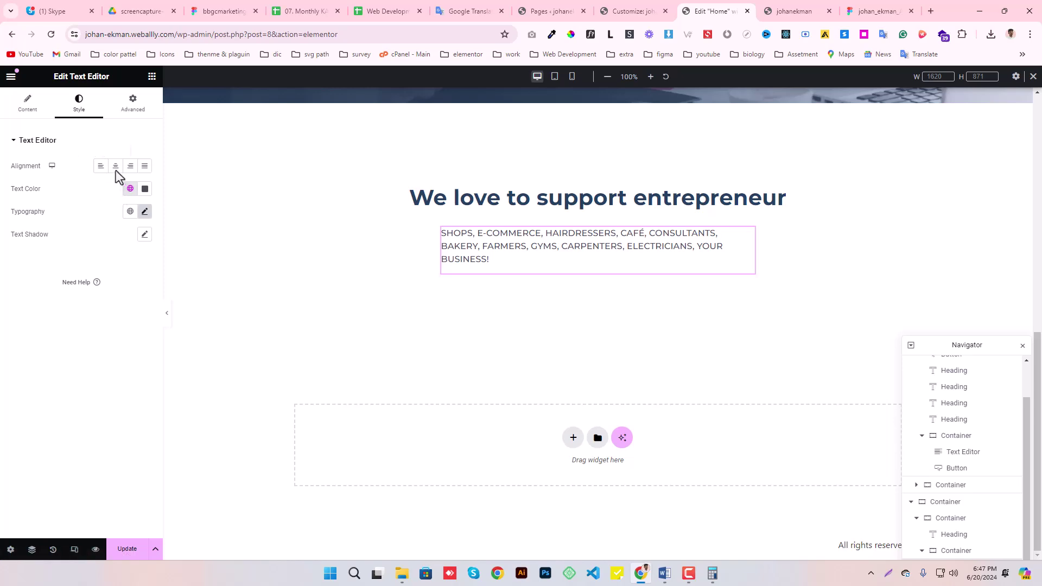
{"action": "left_click", "coordinate": [116, 167]}
Check the subtitle's line breaks in Figma, widen its Elementor container to 50%, and update the page.
{"action": "left_click", "coordinate": [863, 11]}
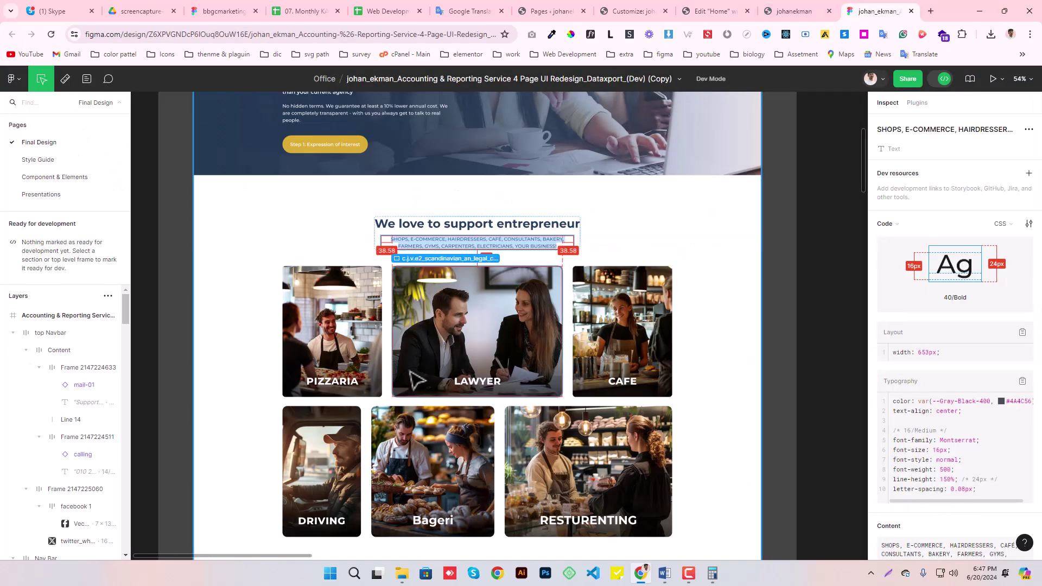
{"action": "left_click", "coordinate": [716, 10]}
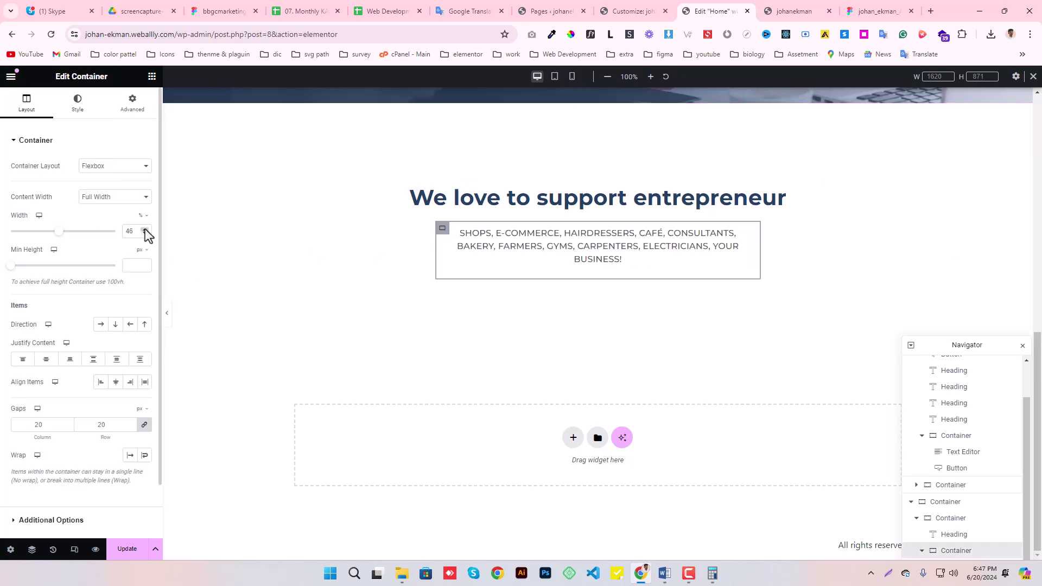
{"action": "left_click", "coordinate": [144, 230]}
{"action": "left_click", "coordinate": [145, 230]}
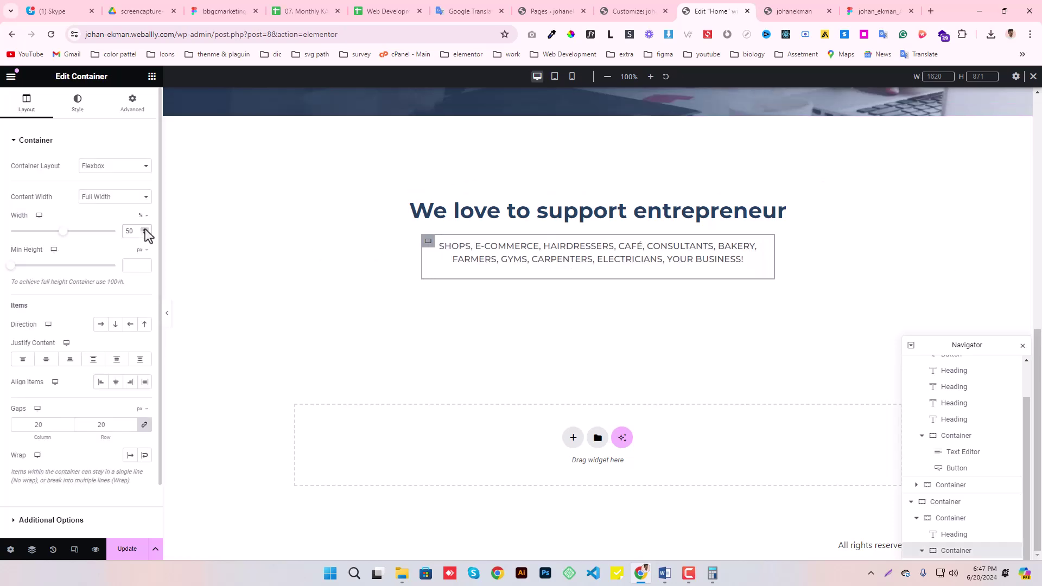
{"action": "left_click", "coordinate": [128, 549]}
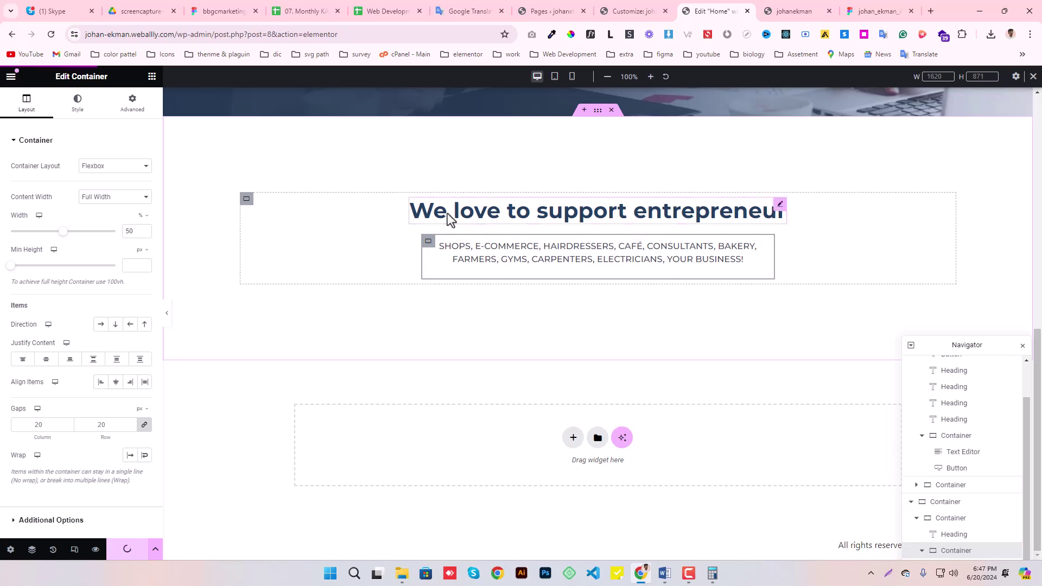
Set the column and row gaps of the container holding the heading and subtitle to 0 px, and update the page.
{"action": "left_click", "coordinate": [247, 199]}
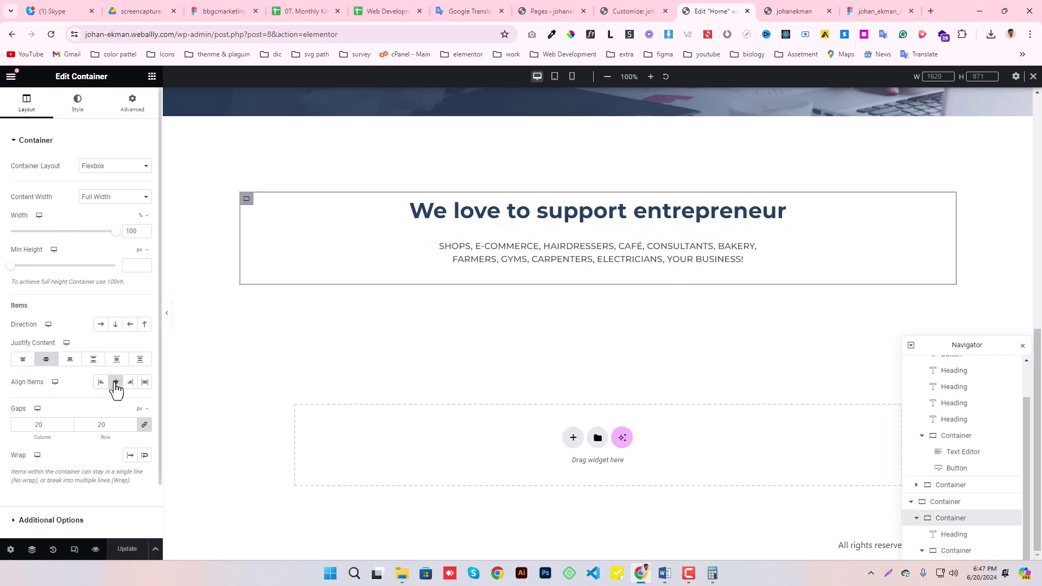
{"action": "left_click", "coordinate": [131, 426]}
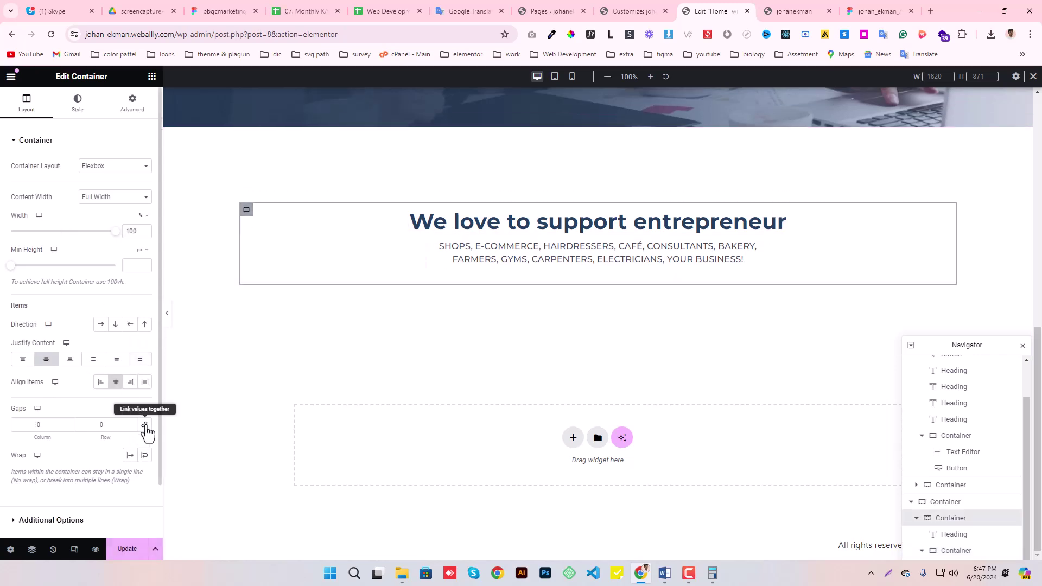
{"action": "left_click", "coordinate": [128, 550]}
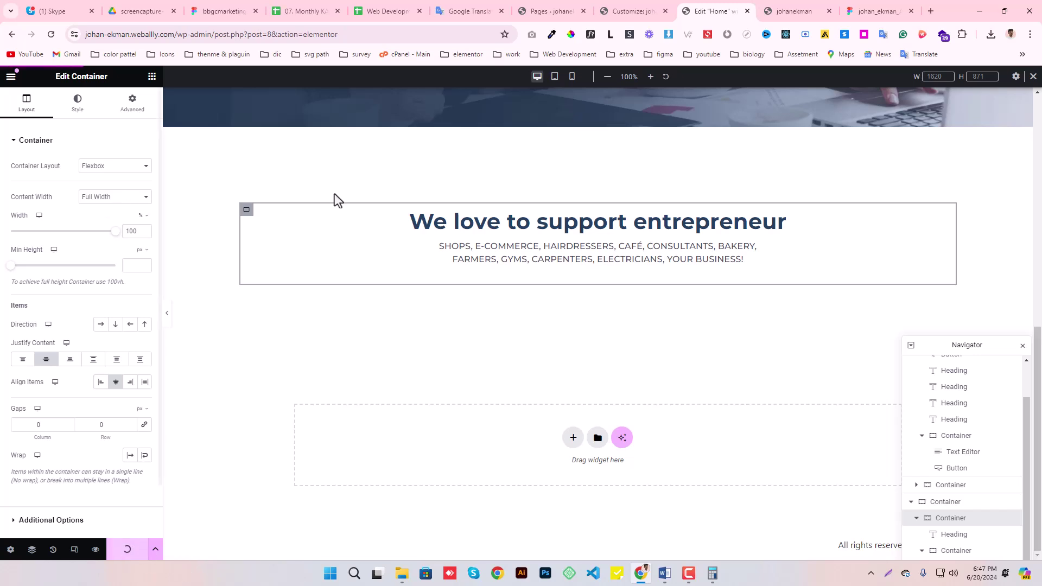
Compare the subtitle's typography settings in Elementor with its font specifications in Figma.
{"action": "left_click", "coordinate": [504, 265]}
{"action": "left_click", "coordinate": [145, 211]}
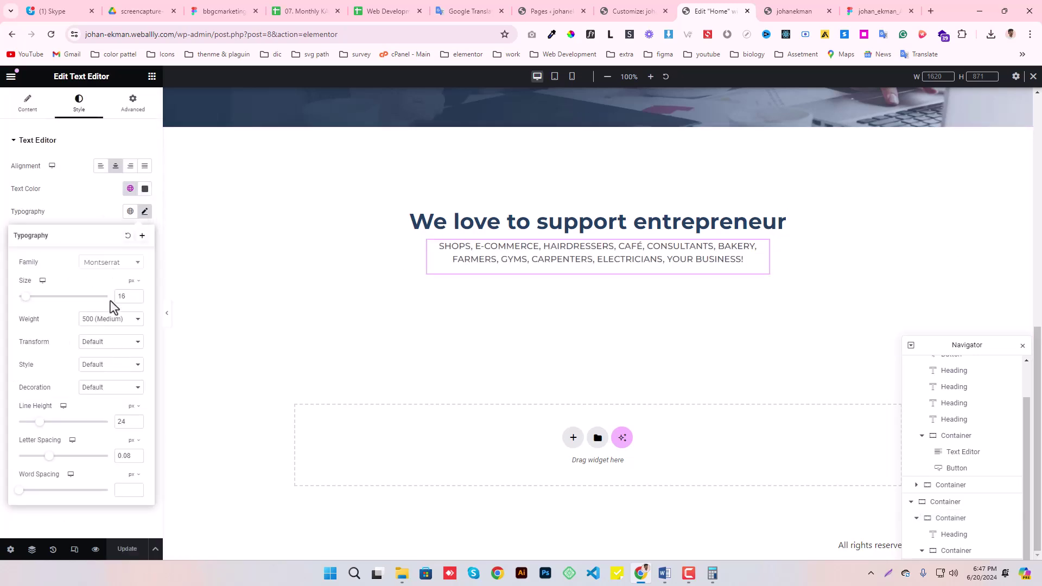
{"action": "left_click", "coordinate": [144, 212]}
{"action": "left_click", "coordinate": [891, 11]}
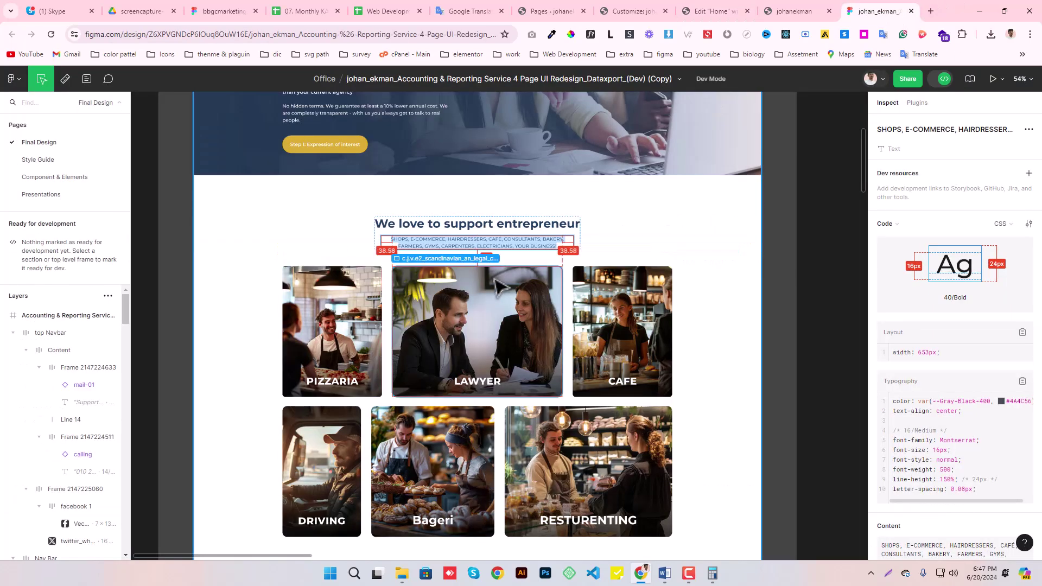
{"action": "double_click", "coordinate": [946, 471]}
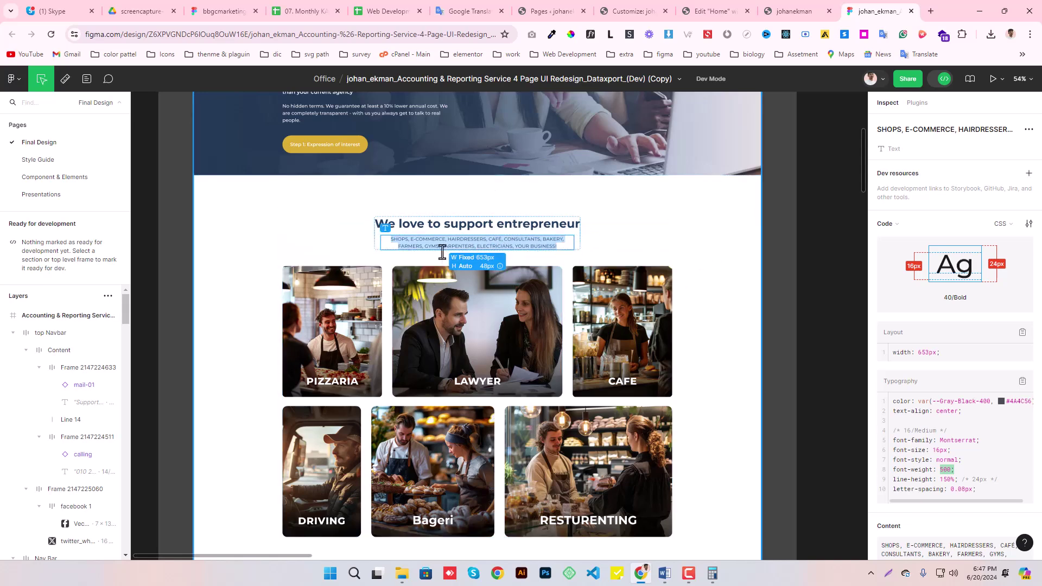
{"action": "left_click", "coordinate": [701, 6]}
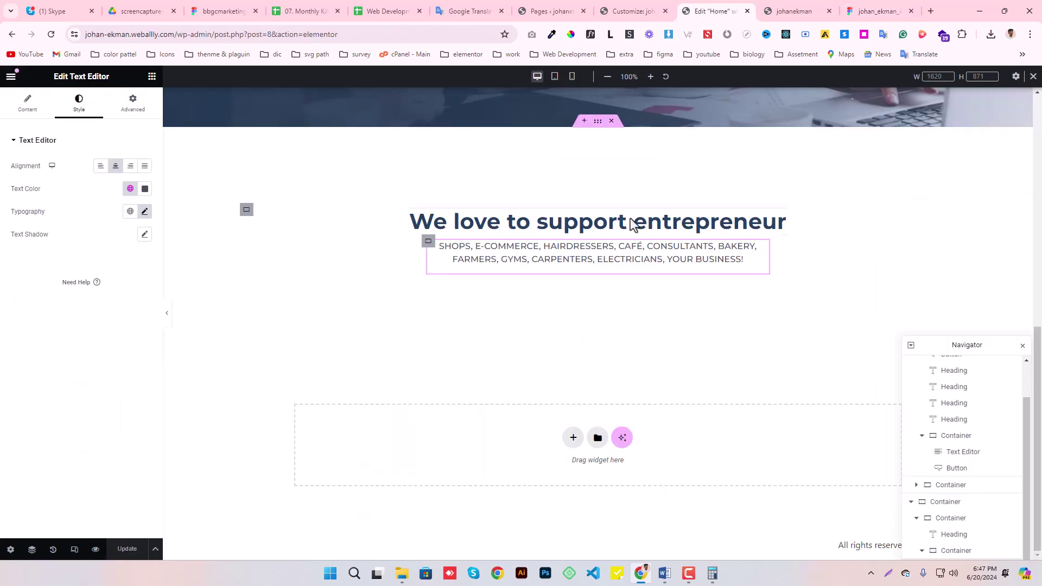
{"action": "left_click", "coordinate": [246, 212]}
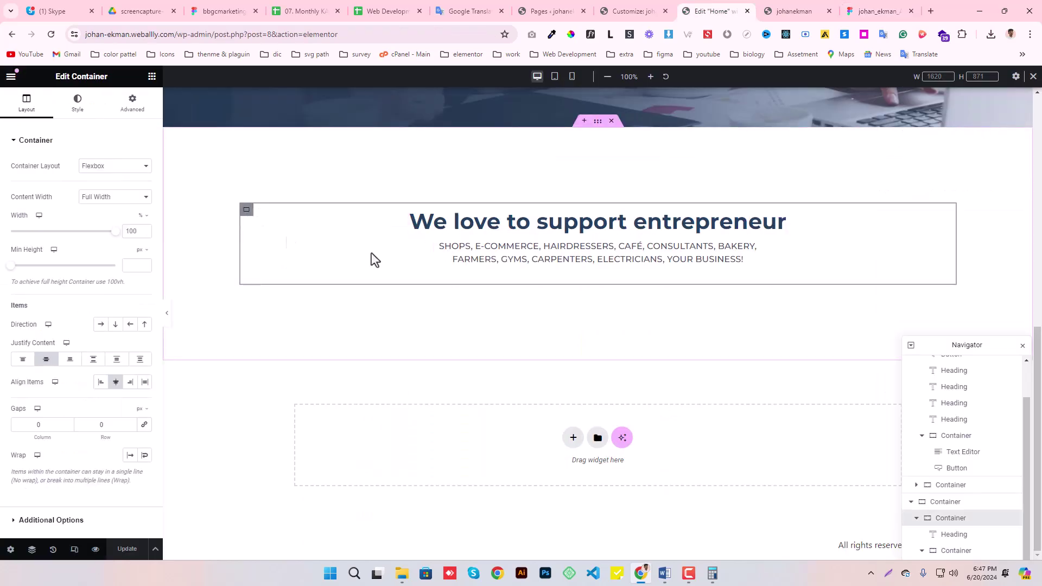
{"action": "left_click", "coordinate": [460, 229]}
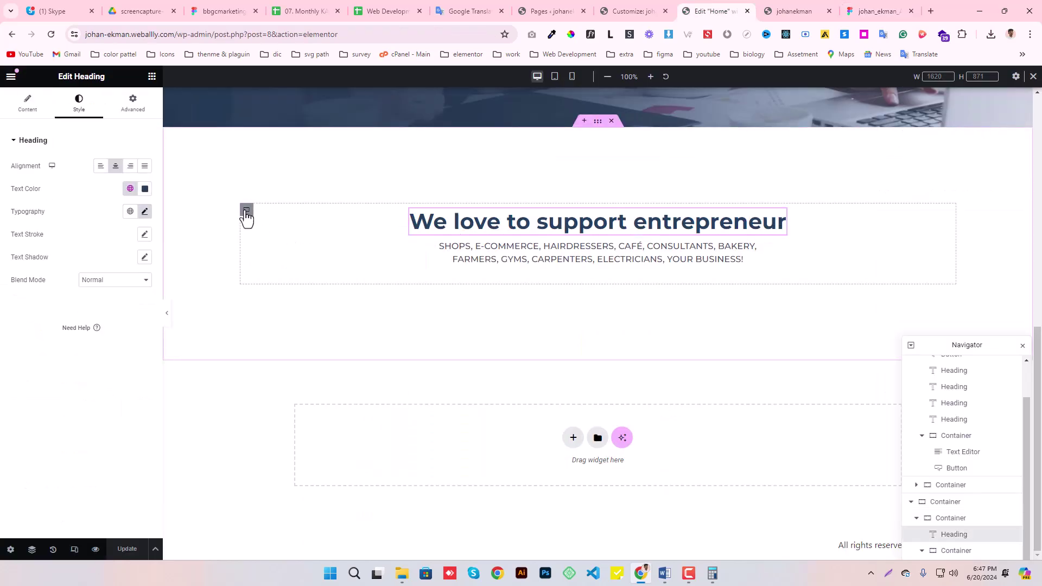
{"action": "left_click", "coordinate": [246, 211]}
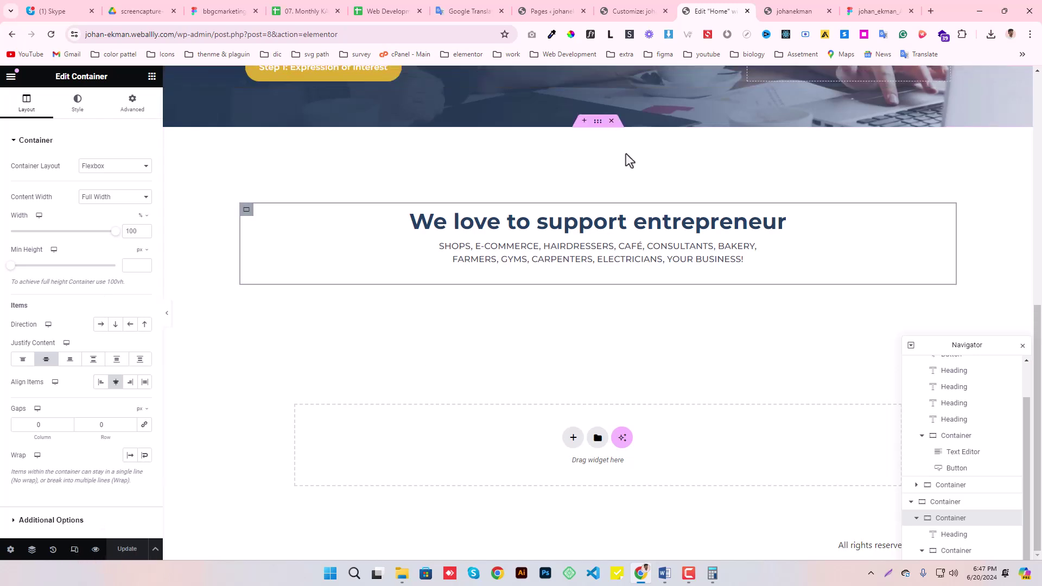
In the tablet portrait view, set the subtitle container's width to 100% and update the page.
{"action": "left_click", "coordinate": [75, 550]}
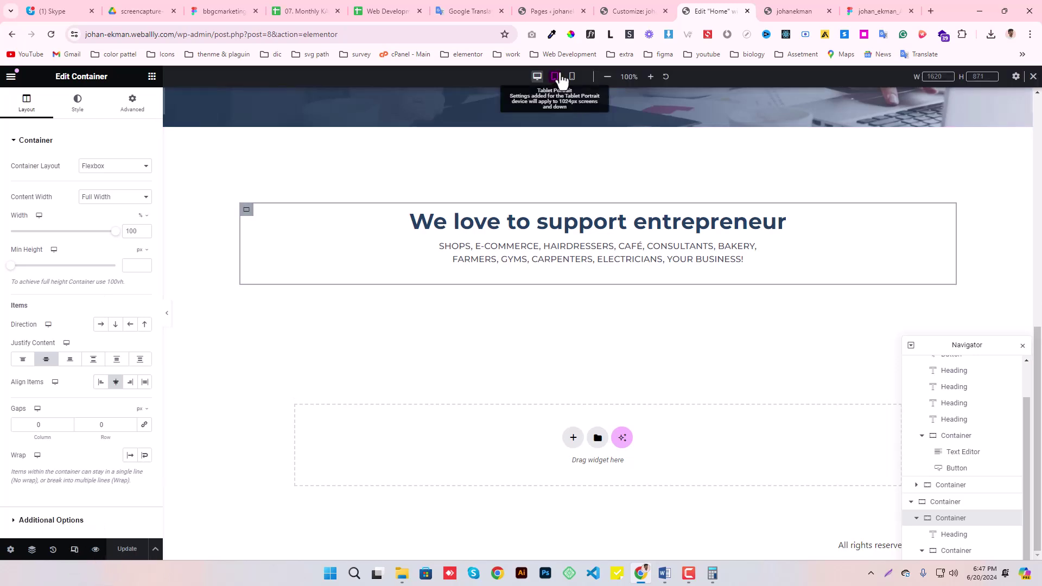
{"action": "left_click", "coordinate": [561, 80]}
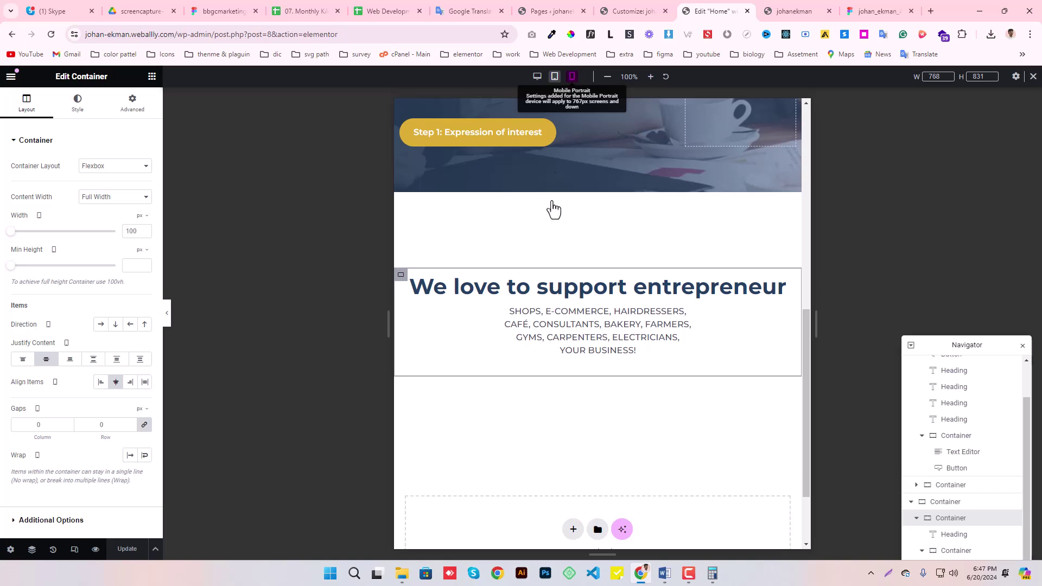
{"action": "left_click", "coordinate": [555, 77]}
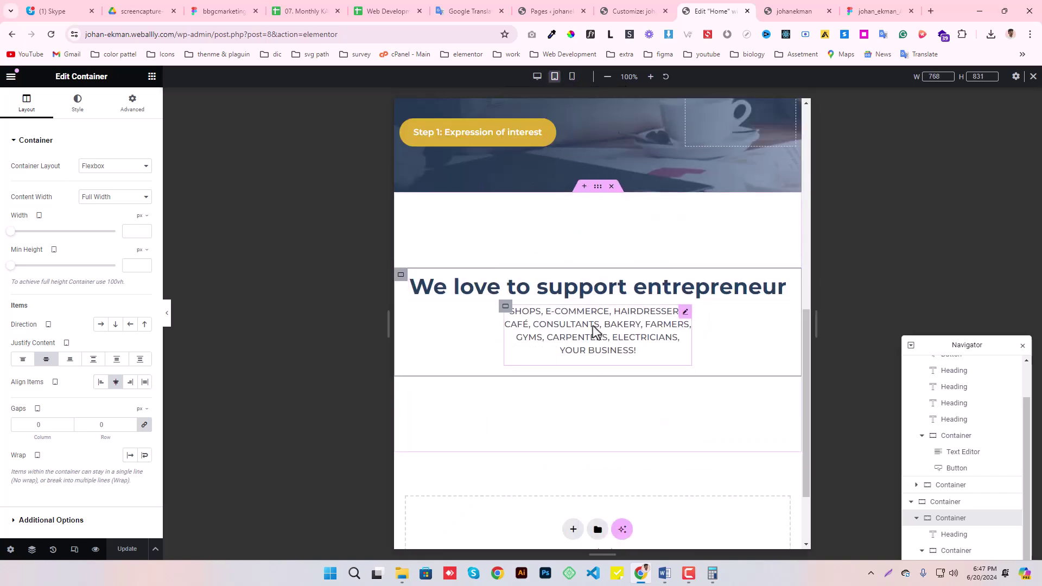
{"action": "left_click", "coordinate": [506, 306]}
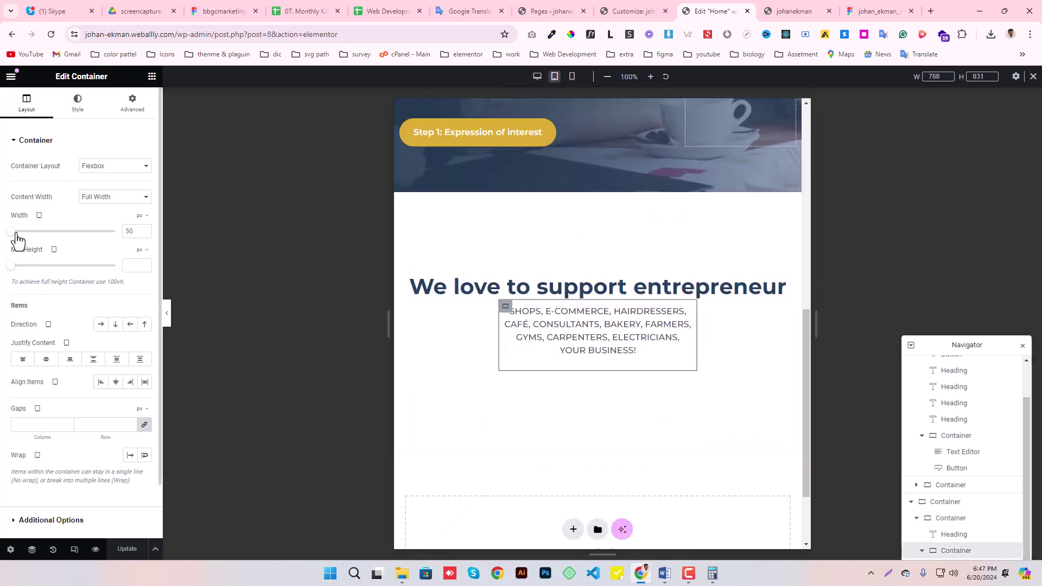
{"action": "left_click", "coordinate": [142, 216]}
{"action": "left_click", "coordinate": [142, 234]}
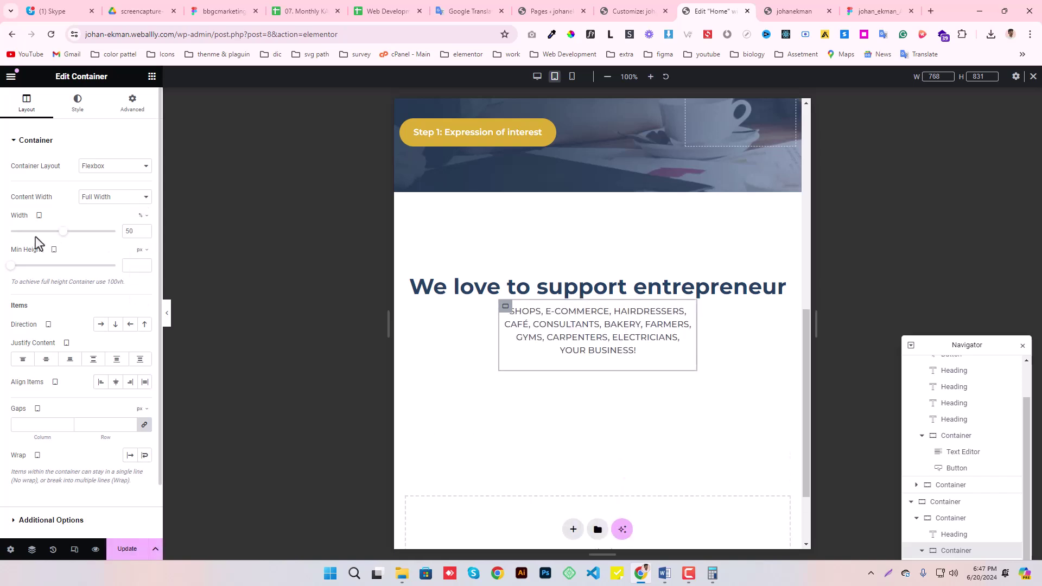
{"action": "left_click_drag", "start_coordinate": [63, 232], "coordinate": [133, 231]}
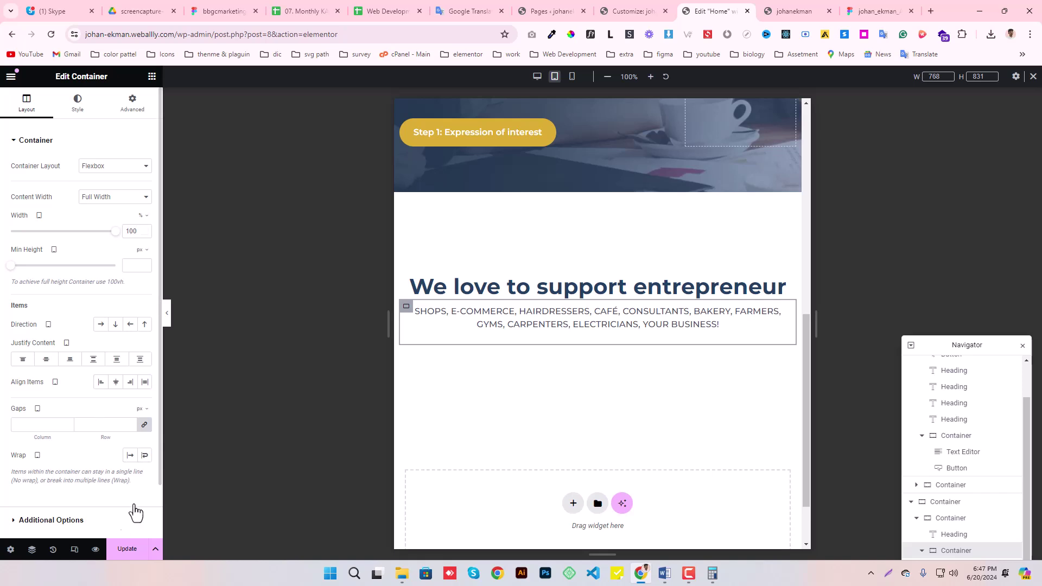
{"action": "left_click", "coordinate": [125, 549]}
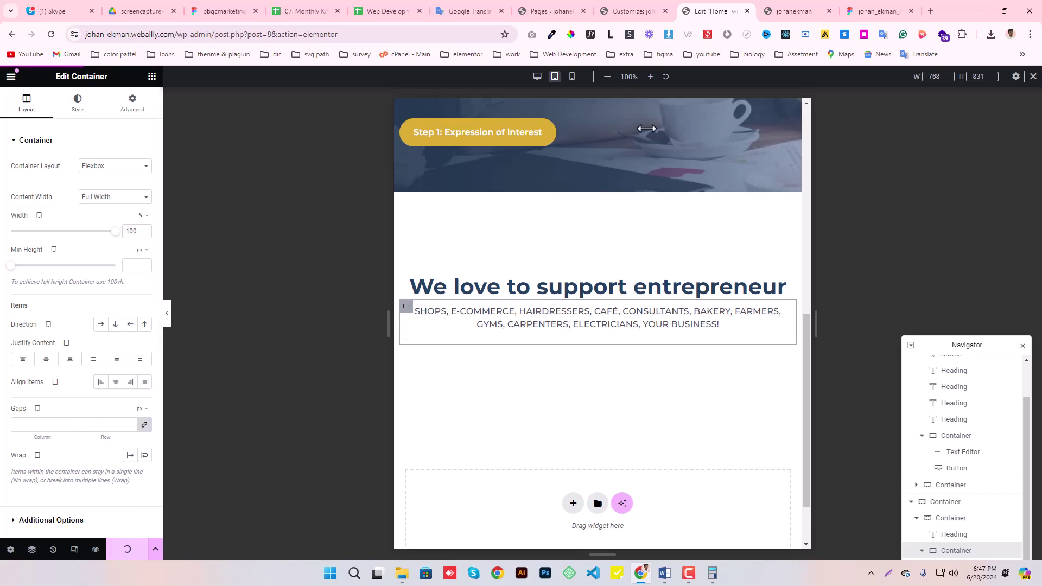
In the mobile portrait view, set the subtitle container's padding to 0 px on all sides.
{"action": "left_click", "coordinate": [576, 78]}
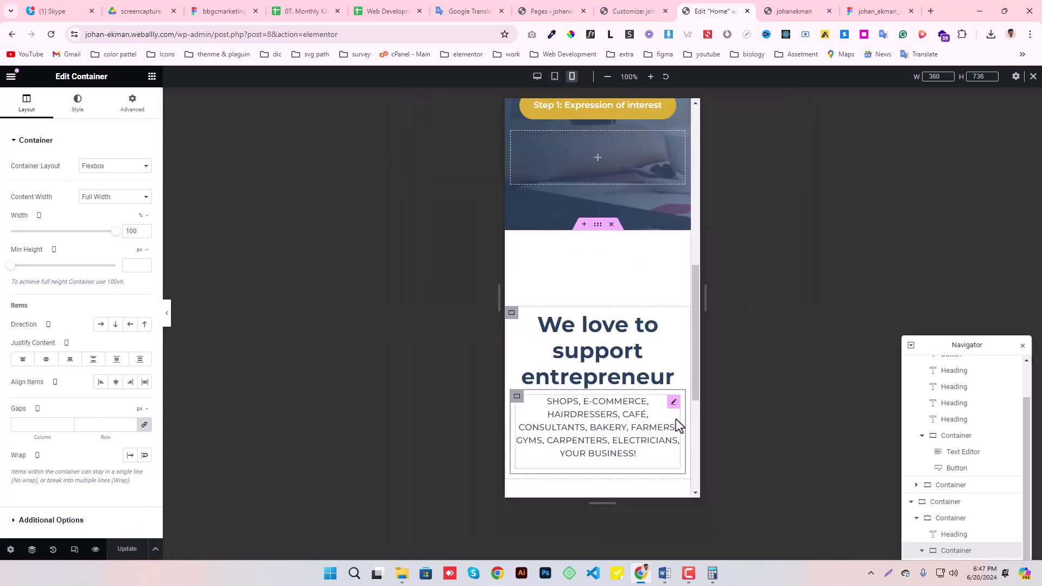
{"action": "left_click", "coordinate": [674, 408]}
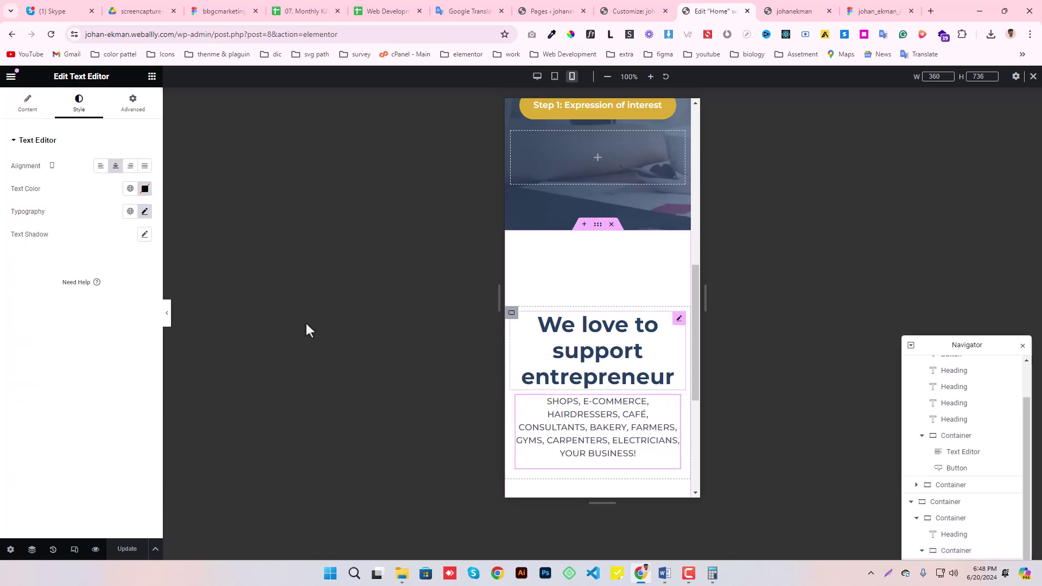
{"action": "left_click", "coordinate": [517, 396]}
{"action": "left_click", "coordinate": [132, 103]}
{"action": "left_click", "coordinate": [144, 220]}
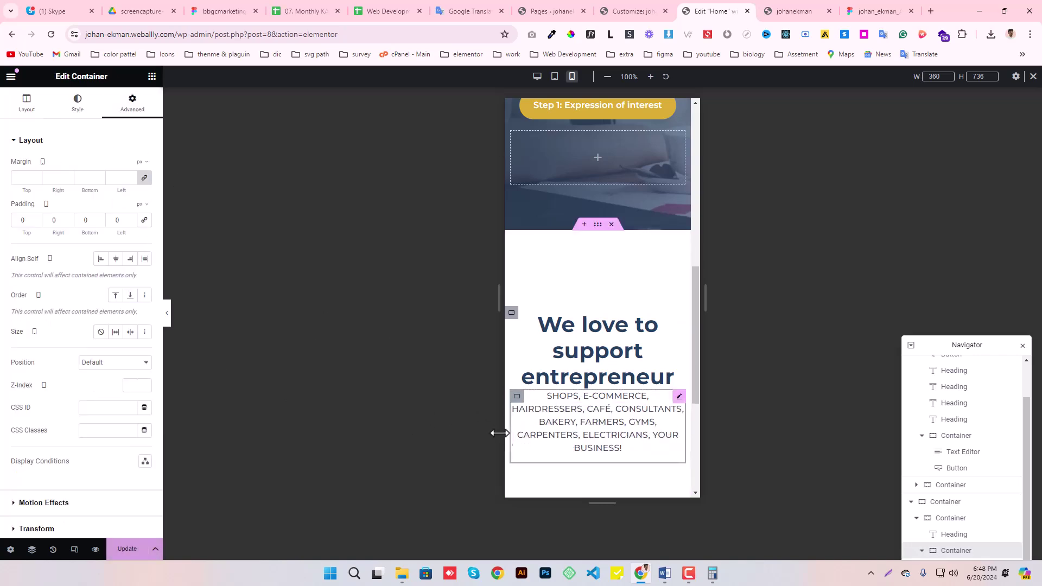
Rework the spacing before "HAIRDRESSERS" in the subtitle's text content, and update the page.
{"action": "left_click", "coordinate": [677, 405]}
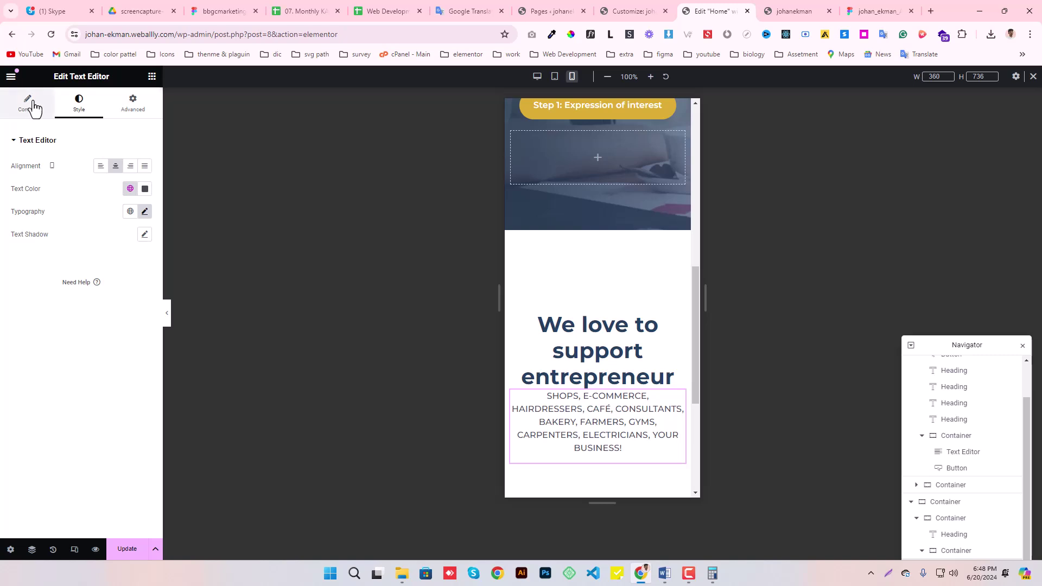
{"action": "left_click", "coordinate": [28, 104]}
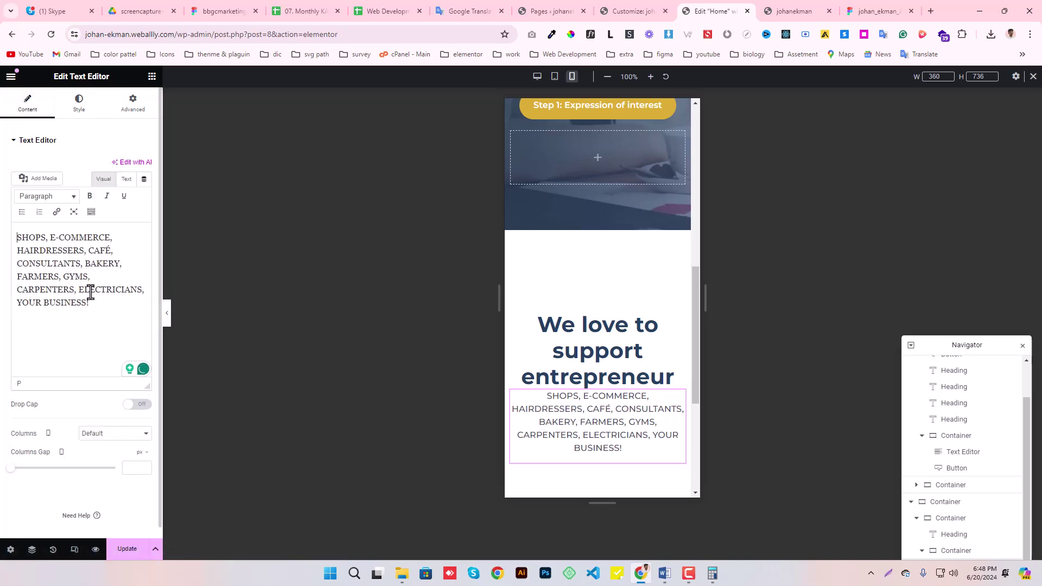
{"action": "key", "text": "BackSpace"}
{"action": "key", "text": "BackSpace"}
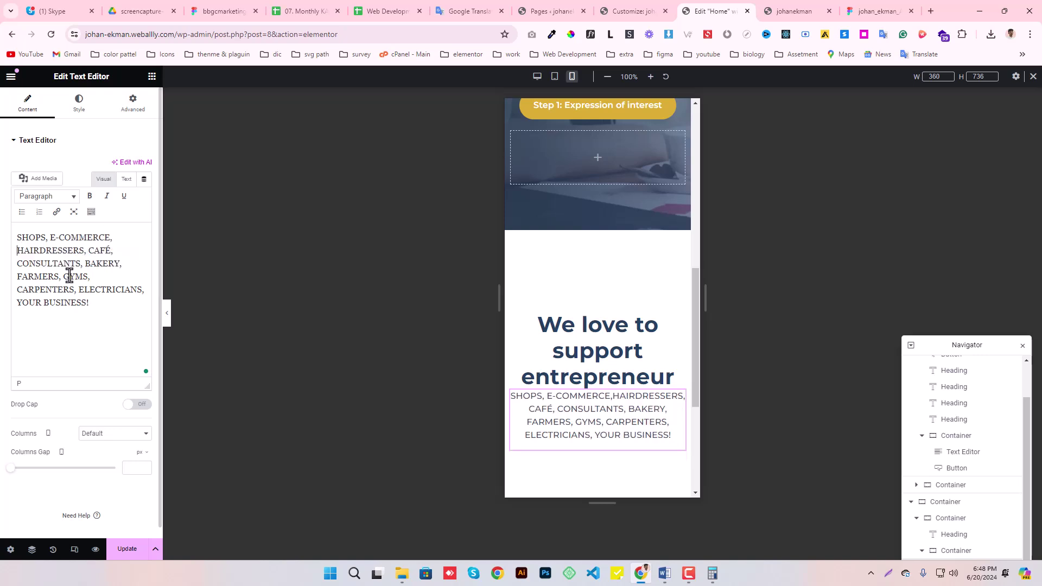
{"action": "left_click", "coordinate": [135, 557]}
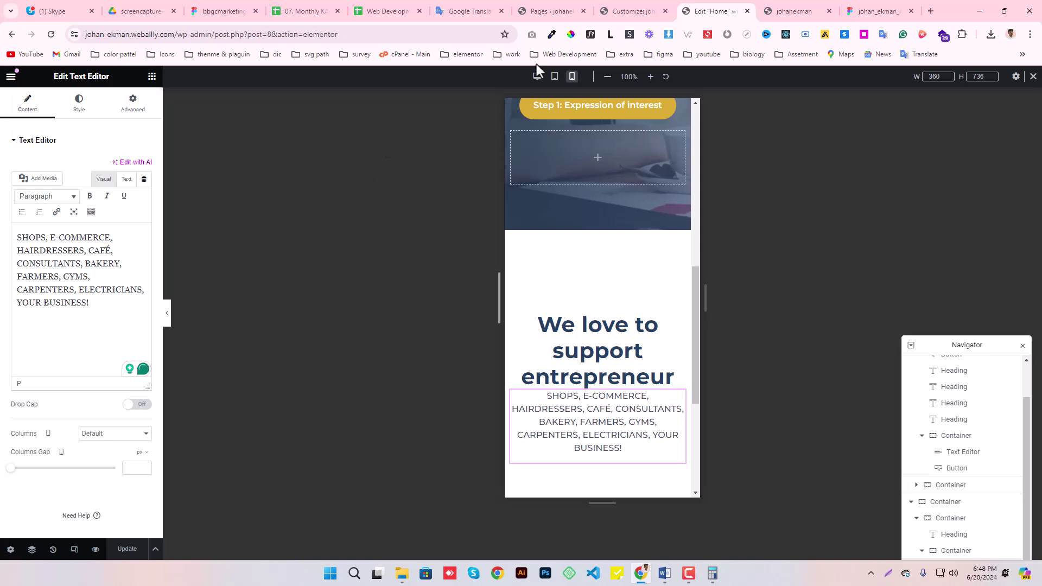
In the mobile portrait view, set the "We love to support entrepreneur" heading's font size to 30 px.
{"action": "left_click", "coordinate": [597, 350]}
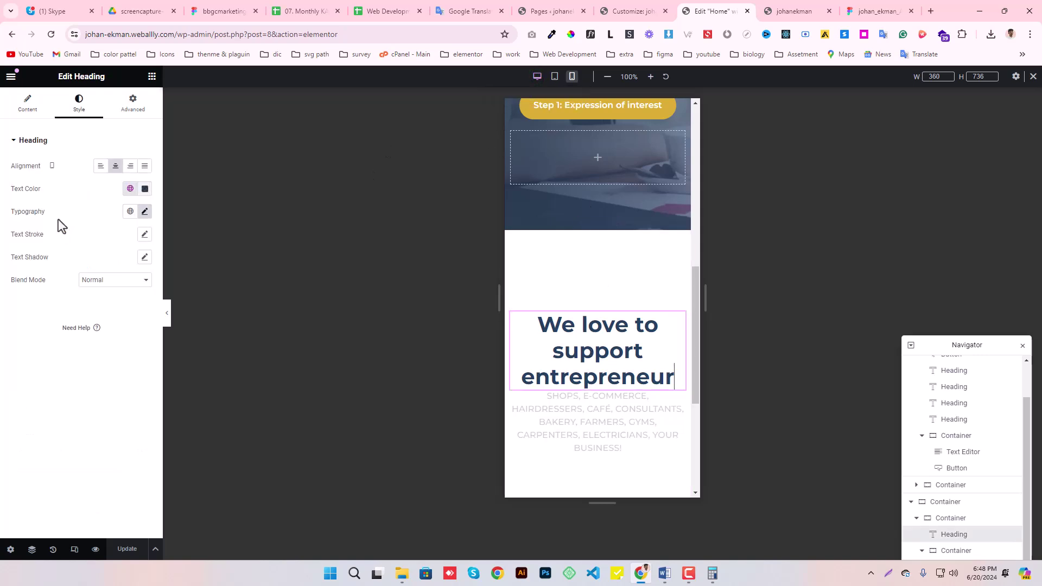
{"action": "left_click", "coordinate": [144, 211]}
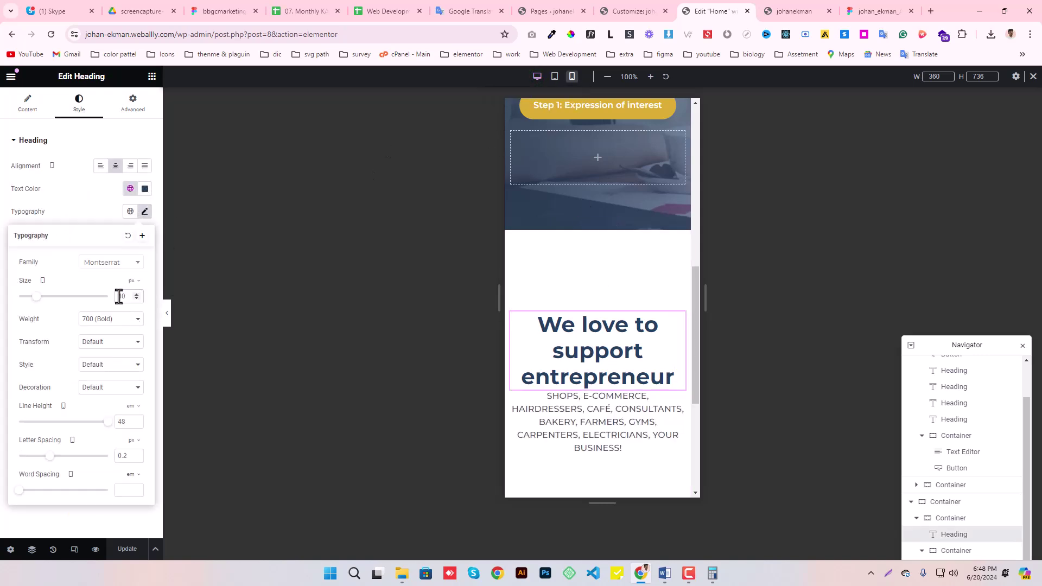
{"action": "left_click", "coordinate": [118, 297]}
{"action": "key", "text": "BackSpace"}
{"action": "type", "text": "3"}
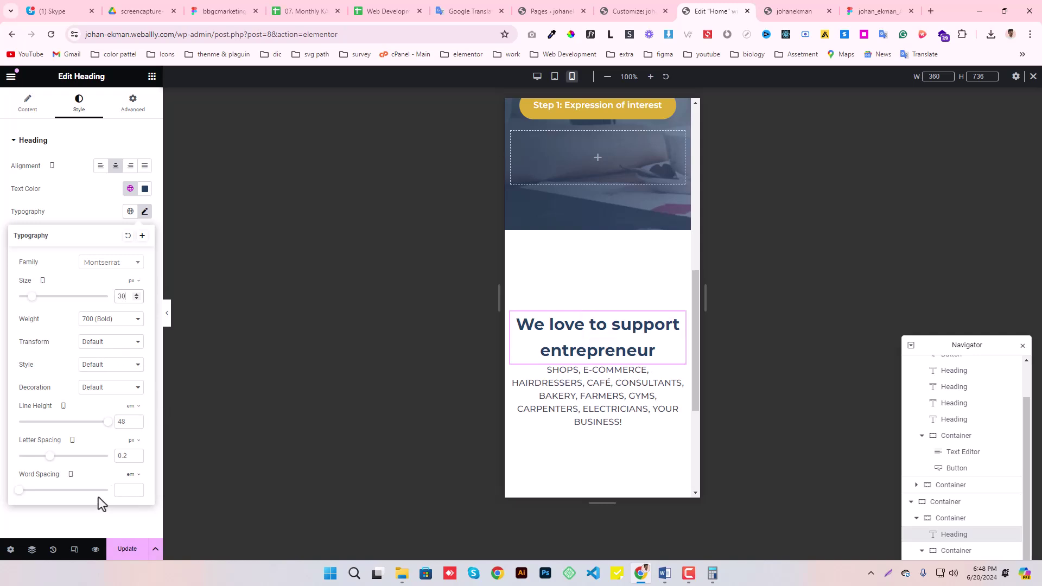
Set the heading's mobile line height to 38 px, update the page and preview the mobile layout.
{"action": "left_click", "coordinate": [131, 407]}
{"action": "left_click", "coordinate": [135, 414]}
{"action": "left_click", "coordinate": [122, 424]}
{"action": "key", "text": "BackSpace"}
{"action": "type", "text": "3"}
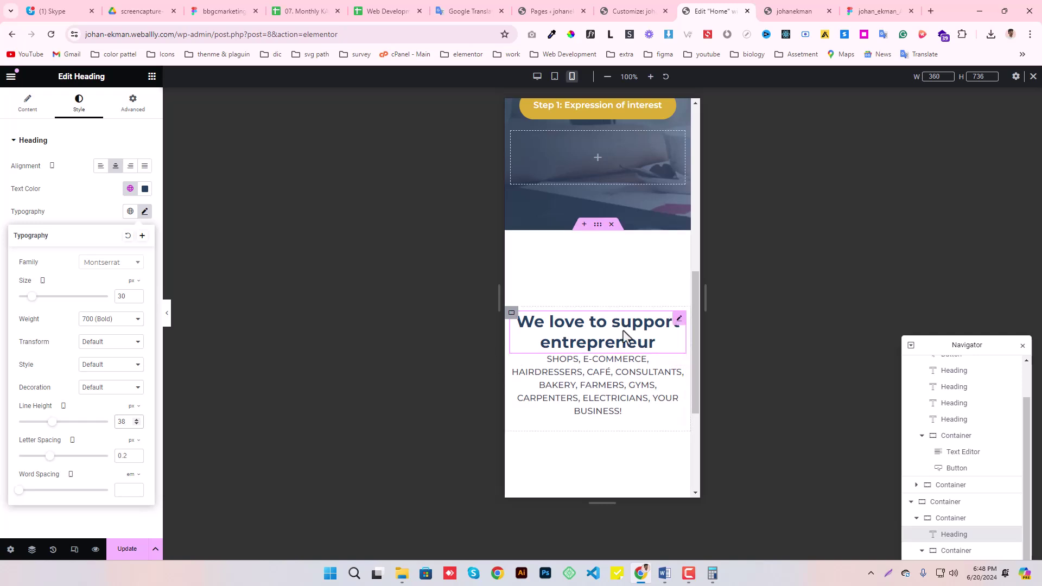
{"action": "left_click", "coordinate": [129, 551]}
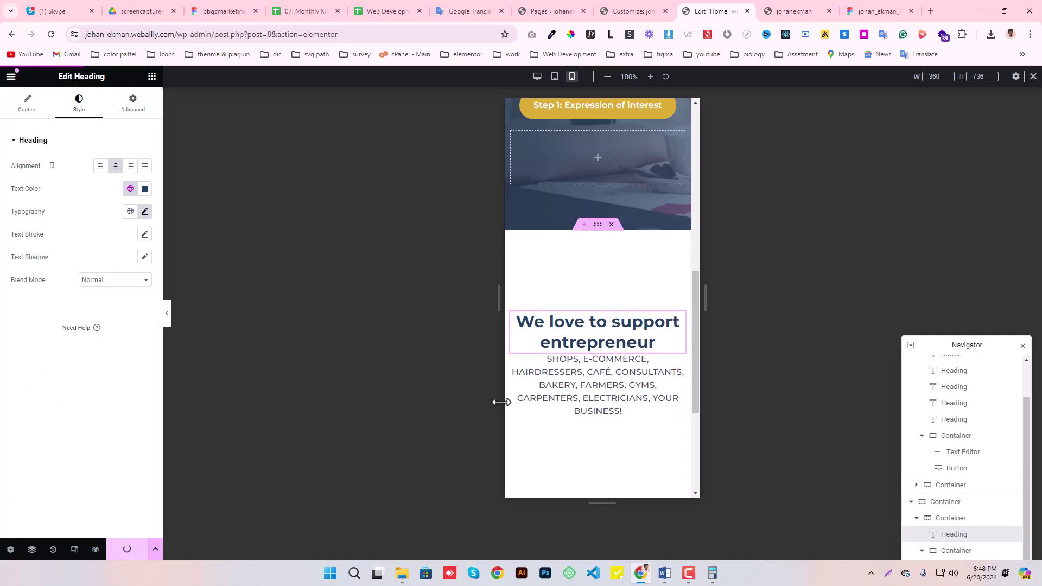
{"action": "left_click", "coordinate": [166, 313]}
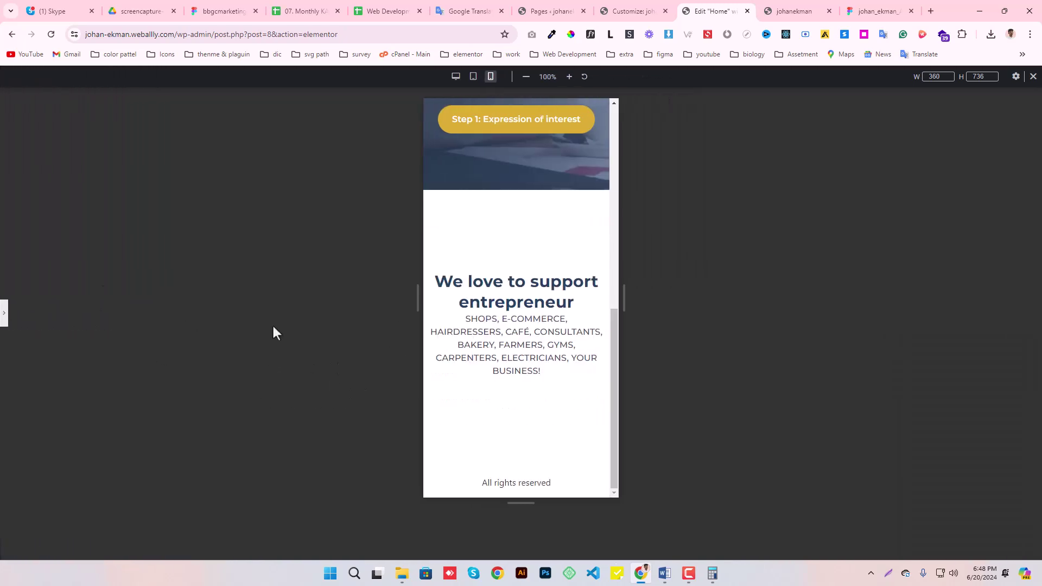
{"action": "left_click", "coordinate": [4, 315]}
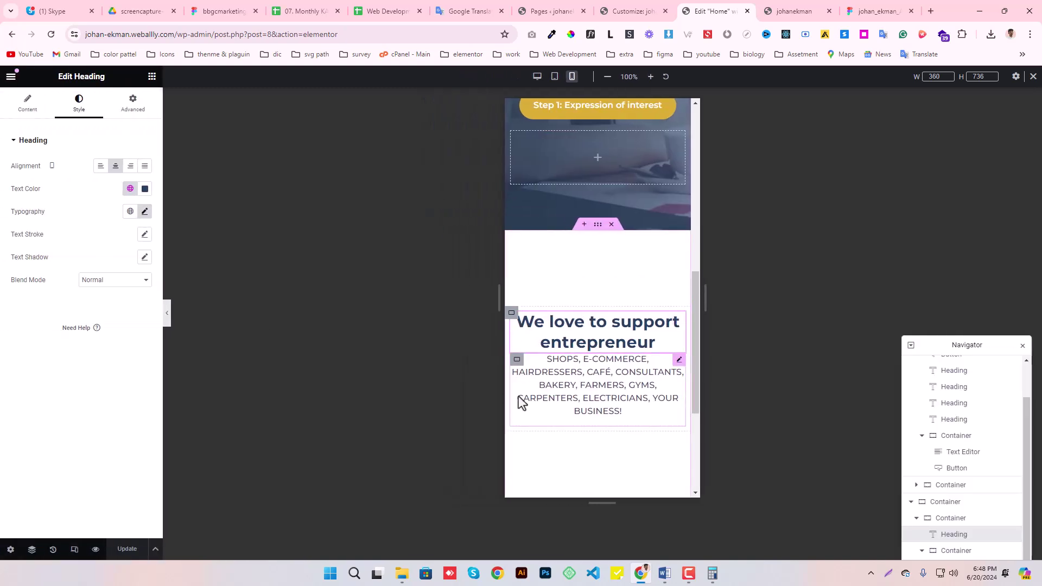
Unlink the mobile gaps of the heading and subtitle container, set its row gap to 10 px, and preview the result.
{"action": "left_click", "coordinate": [511, 313]}
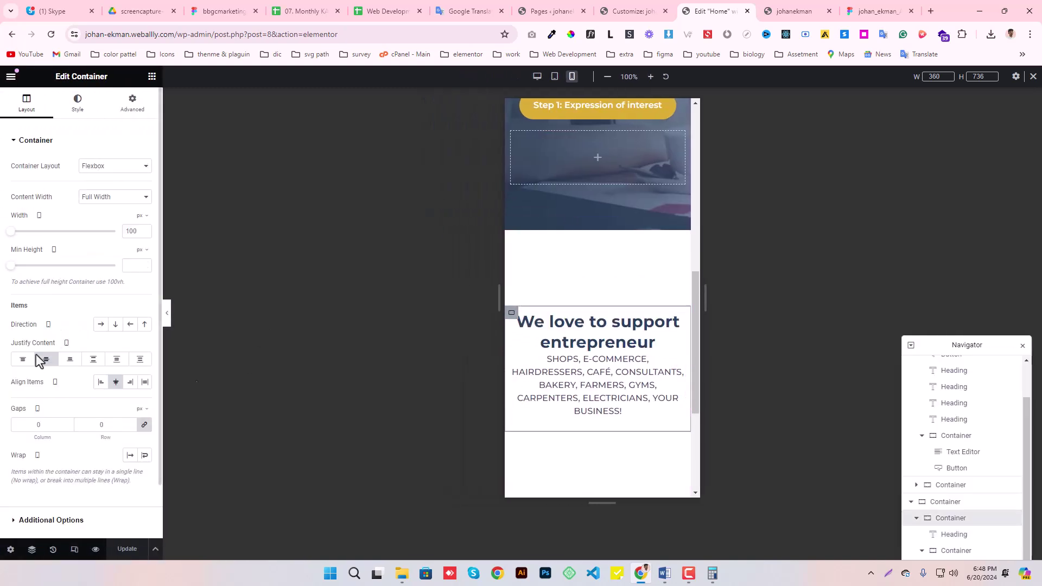
{"action": "left_click", "coordinate": [101, 426]}
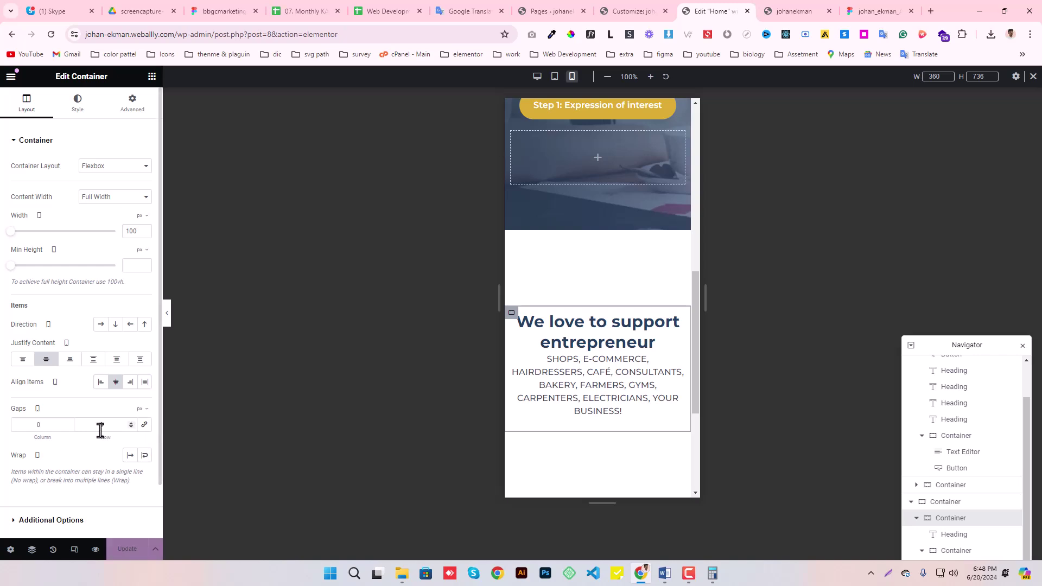
{"action": "type", "text": "10"}
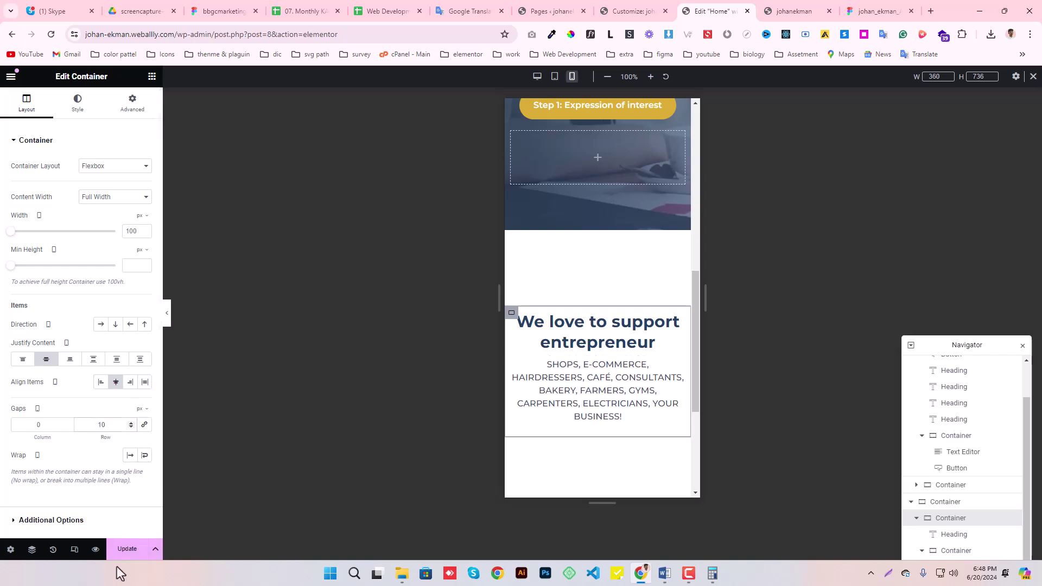
{"action": "left_click", "coordinate": [167, 315]}
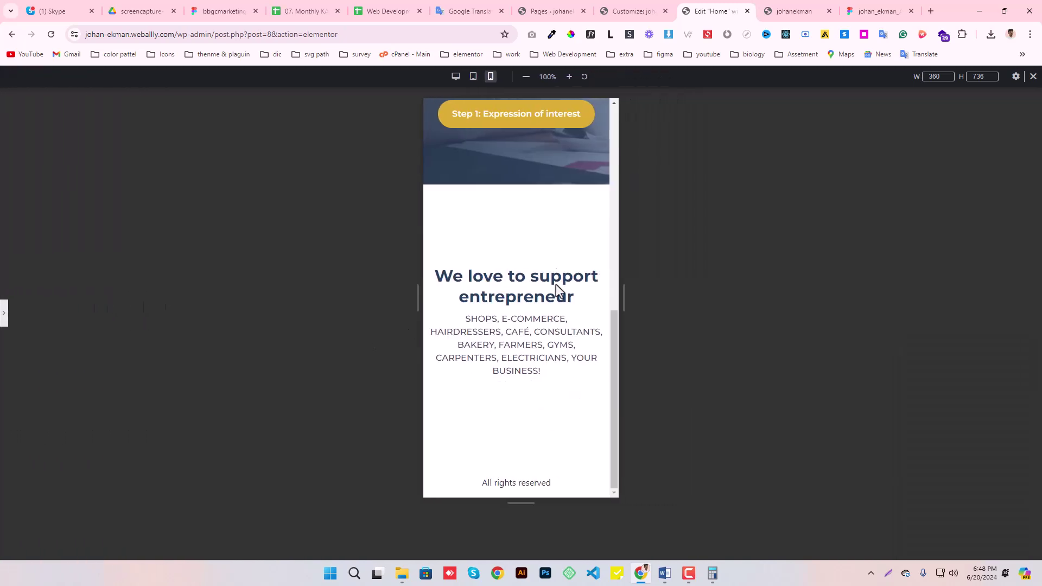
{"action": "left_click", "coordinate": [3, 332]}
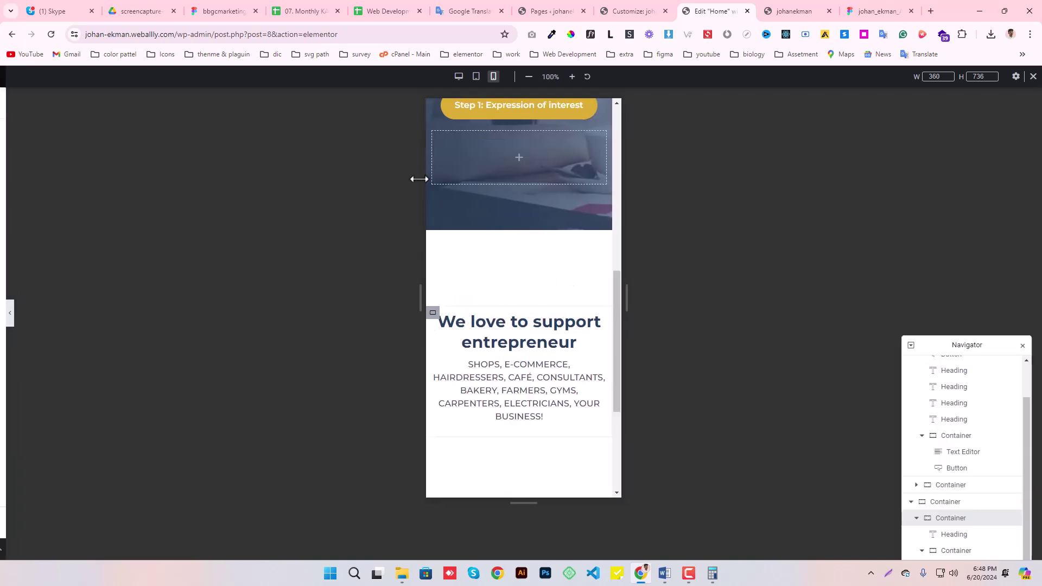
Return to the desktop view and duplicate the container holding the heading and subtitle.
{"action": "left_click", "coordinate": [538, 77]}
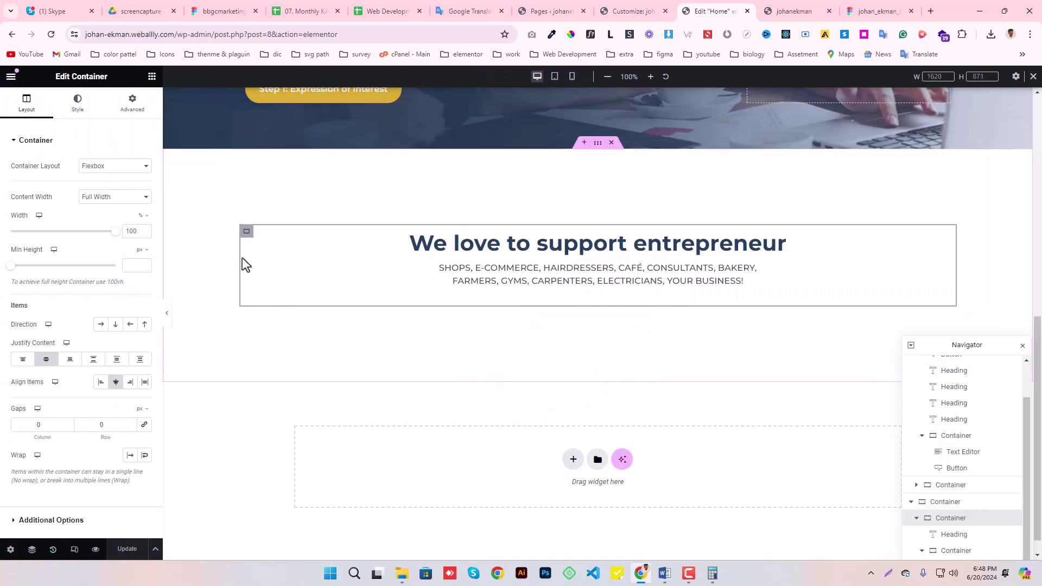
{"action": "right_click", "coordinate": [246, 232]}
{"action": "left_click", "coordinate": [276, 263]}
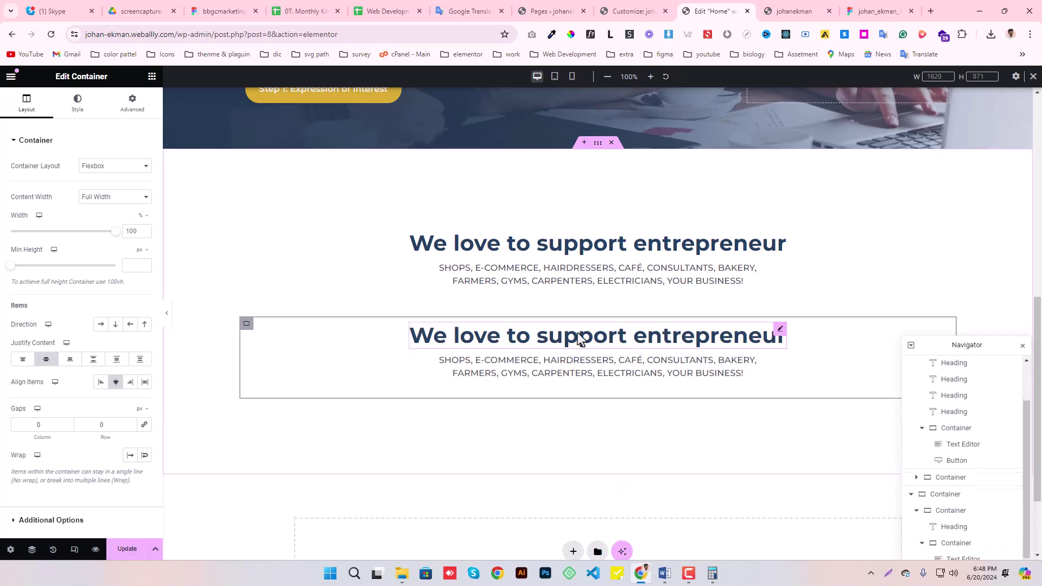
Delete the heading and subtitle content from the duplicated container to leave it empty.
{"action": "right_click", "coordinate": [539, 232]}
{"action": "left_click", "coordinate": [564, 451]}
{"action": "right_click", "coordinate": [530, 252]}
{"action": "left_click", "coordinate": [547, 478]}
{"action": "right_click", "coordinate": [429, 223]}
{"action": "left_click", "coordinate": [507, 482]}
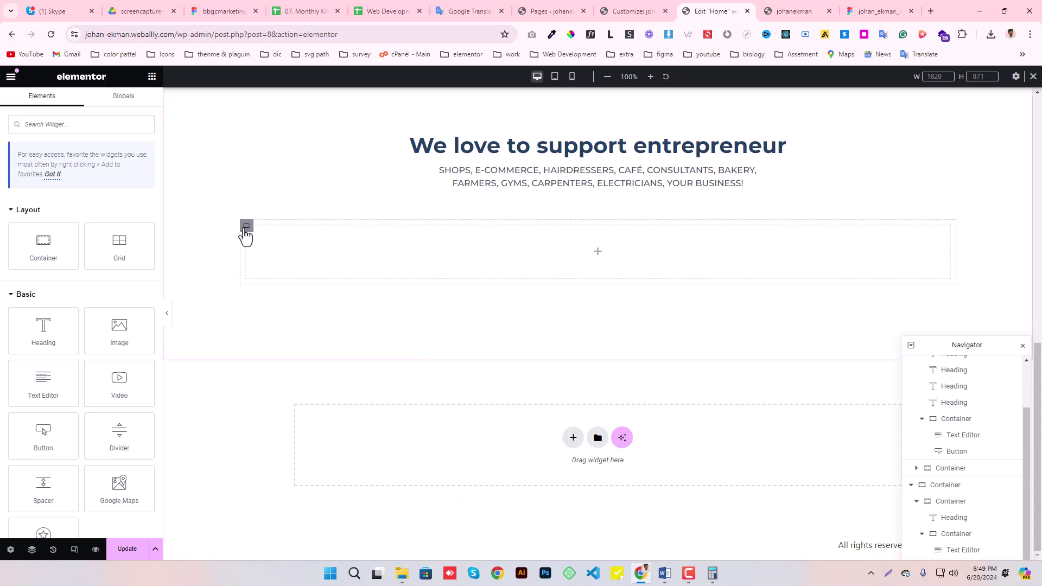
Following the image grid in Figma, set the emptied container's direction to horizontal row and nest a new container inside it.
{"action": "left_click", "coordinate": [246, 229]}
{"action": "left_click", "coordinate": [877, 11]}
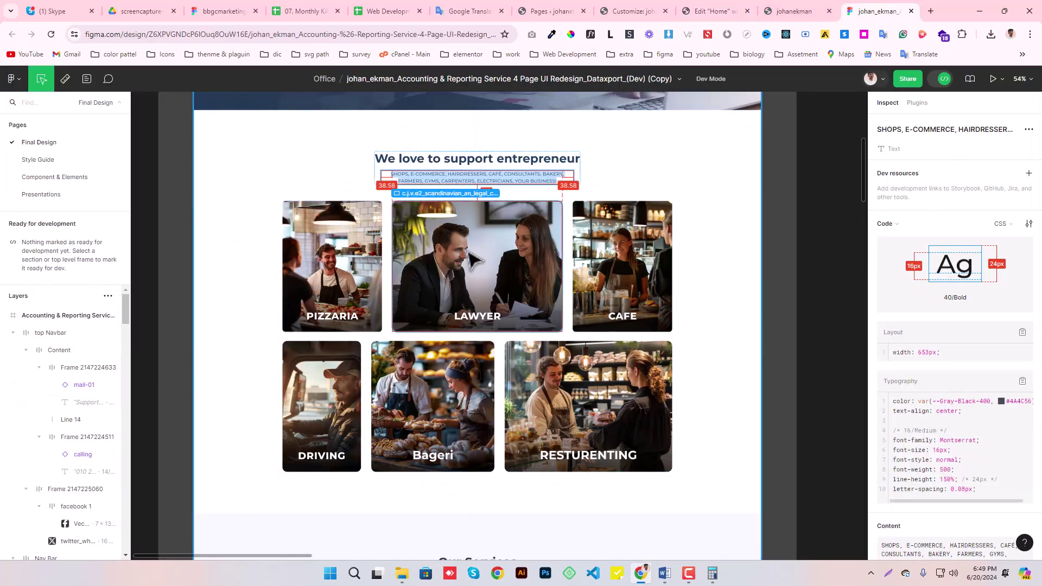
{"action": "left_click", "coordinate": [710, 8]}
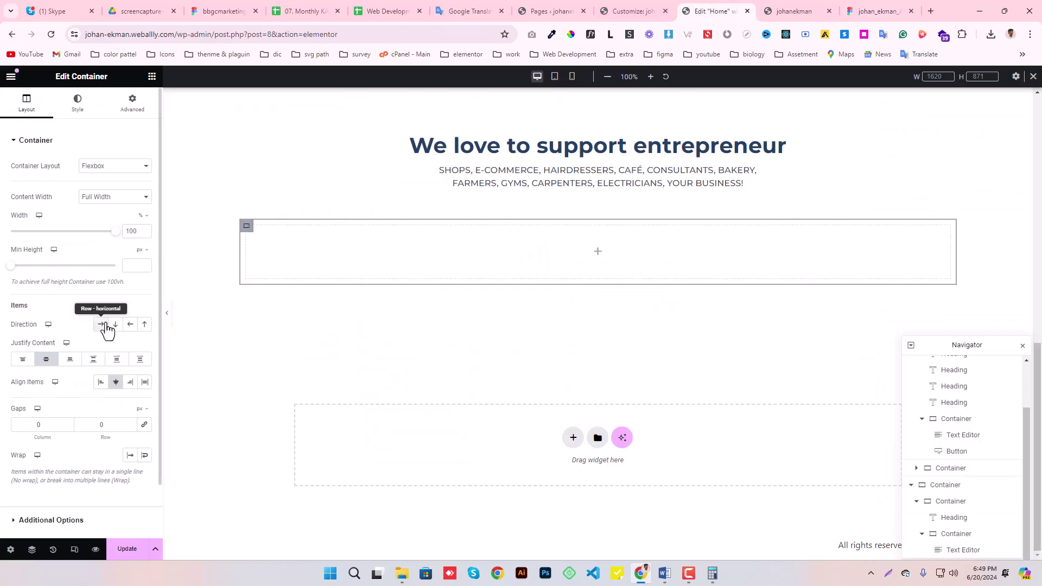
{"action": "left_click", "coordinate": [152, 76]}
{"action": "left_click_drag", "start_coordinate": [43, 249], "coordinate": [349, 267]}
Duplicate the nested container twice to make three side-by-side columns.
{"action": "right_click", "coordinate": [253, 223]}
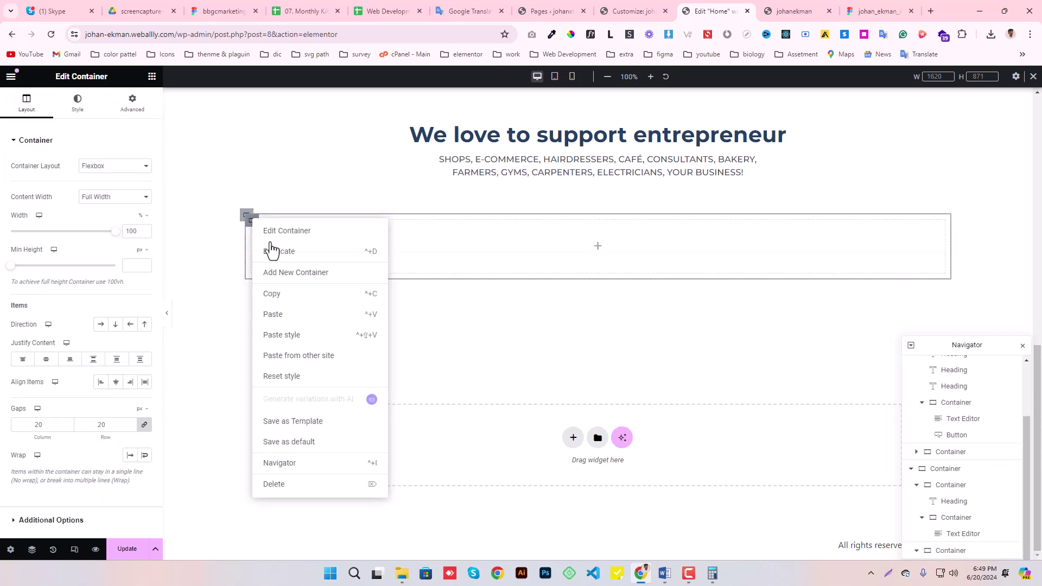
{"action": "key", "text": "ctrl+d"}
{"action": "right_click", "coordinate": [607, 230]}
{"action": "left_click", "coordinate": [627, 253]}
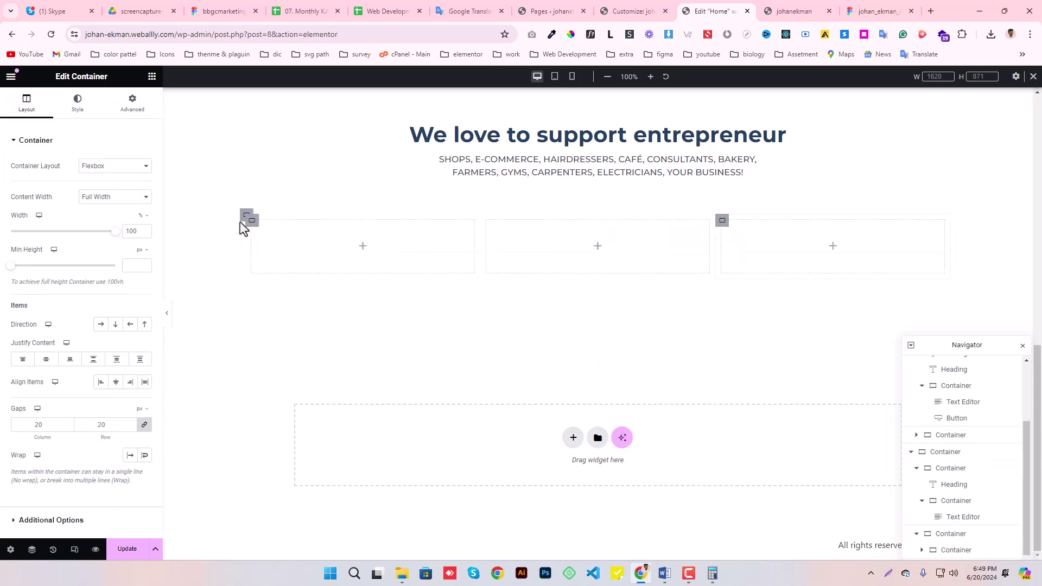
Keep the first column container at full content width and set its width to 33.33%.
{"action": "left_click", "coordinate": [252, 221]}
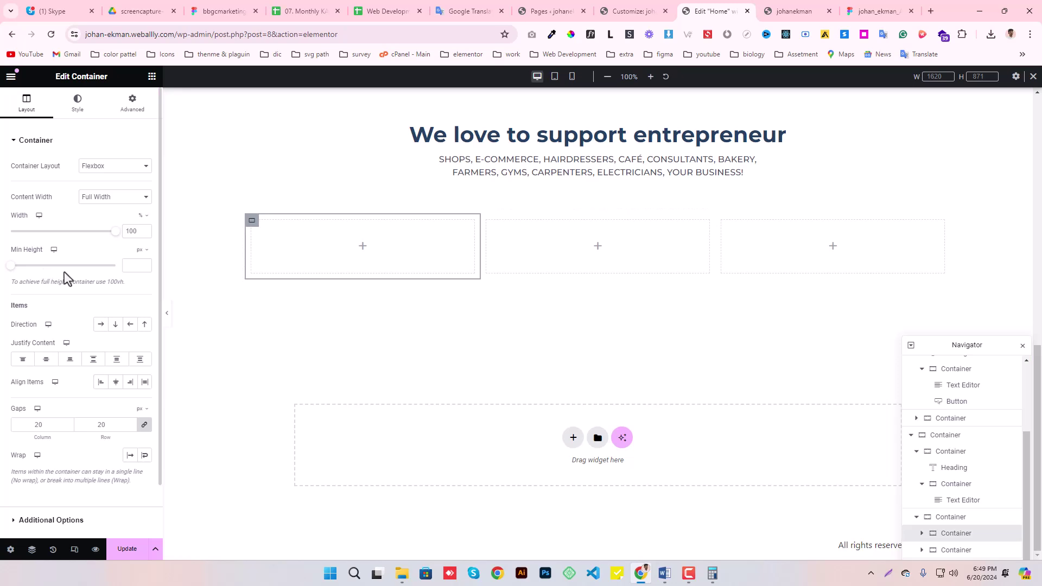
{"action": "left_click", "coordinate": [112, 198]}
{"action": "left_click", "coordinate": [101, 216]}
{"action": "double_click", "coordinate": [132, 232]}
{"action": "type", "text": "3"}
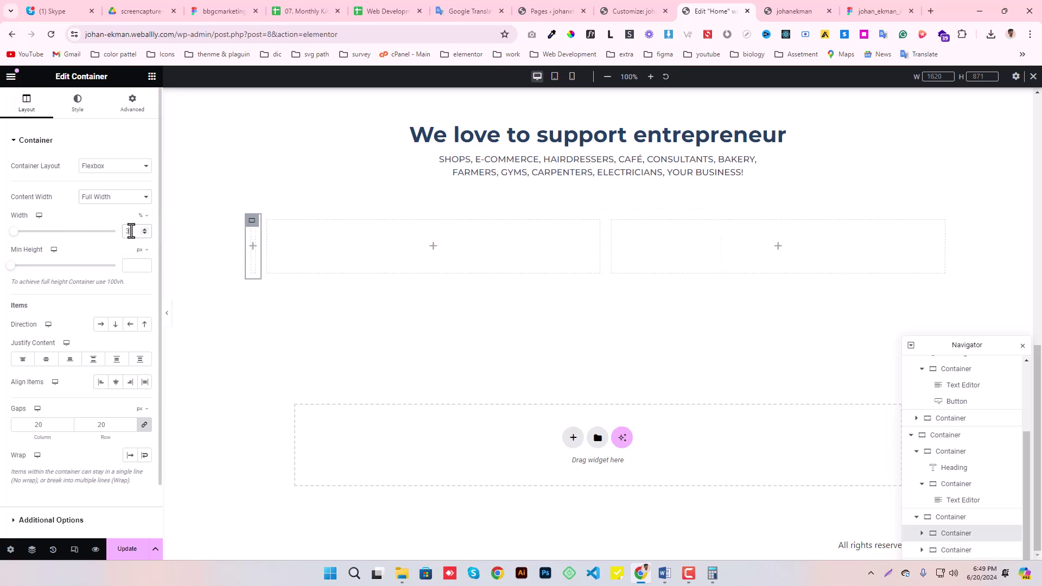
{"action": "type", "text": "3.33"}
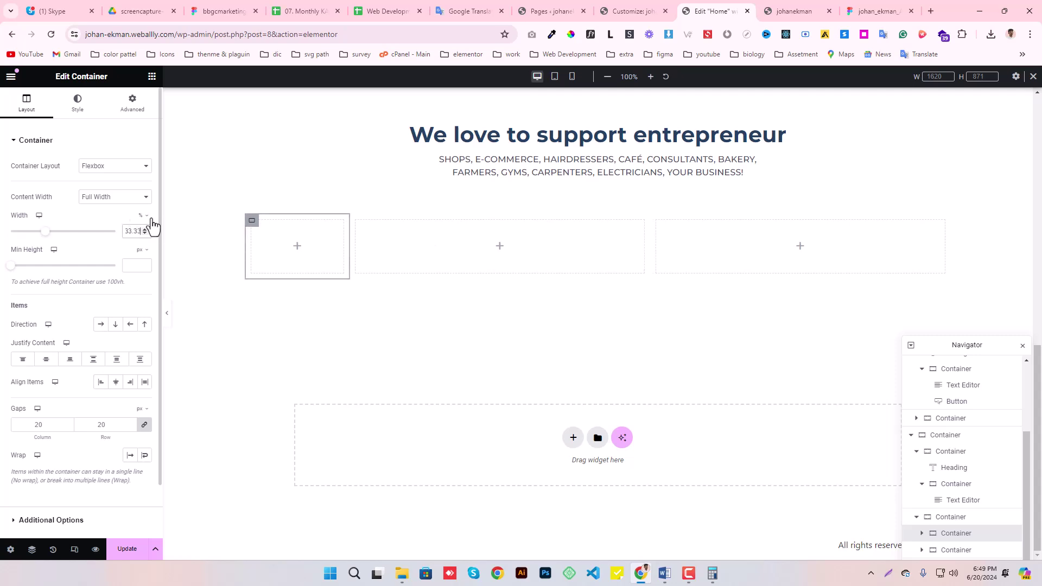
Set the widths of the second and third column containers to 33.33% each, and update the page.
{"action": "left_click", "coordinate": [358, 224]}
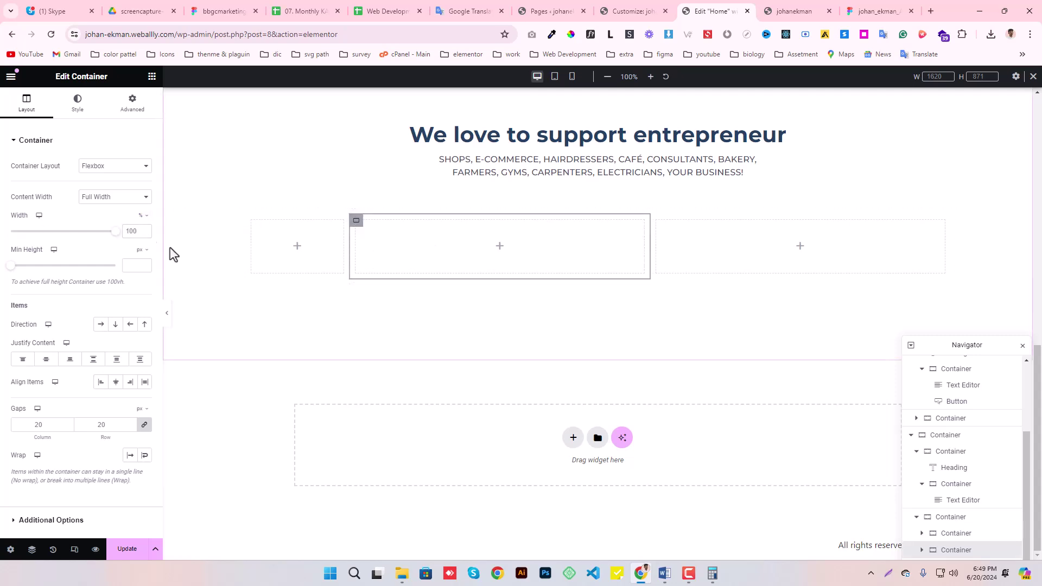
{"action": "double_click", "coordinate": [137, 231]}
{"action": "type", "text": "33.33"}
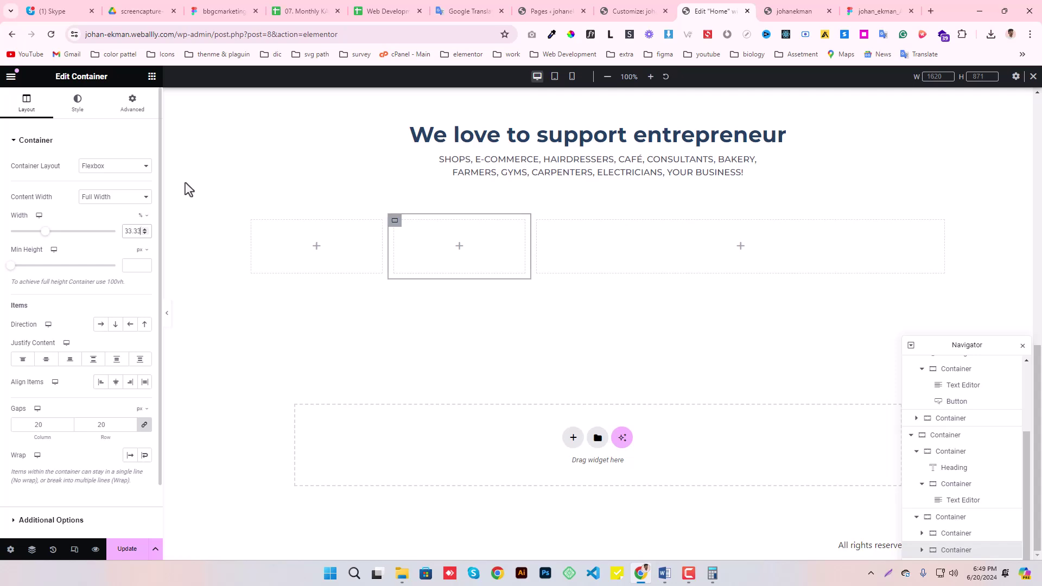
{"action": "left_click", "coordinate": [533, 227]}
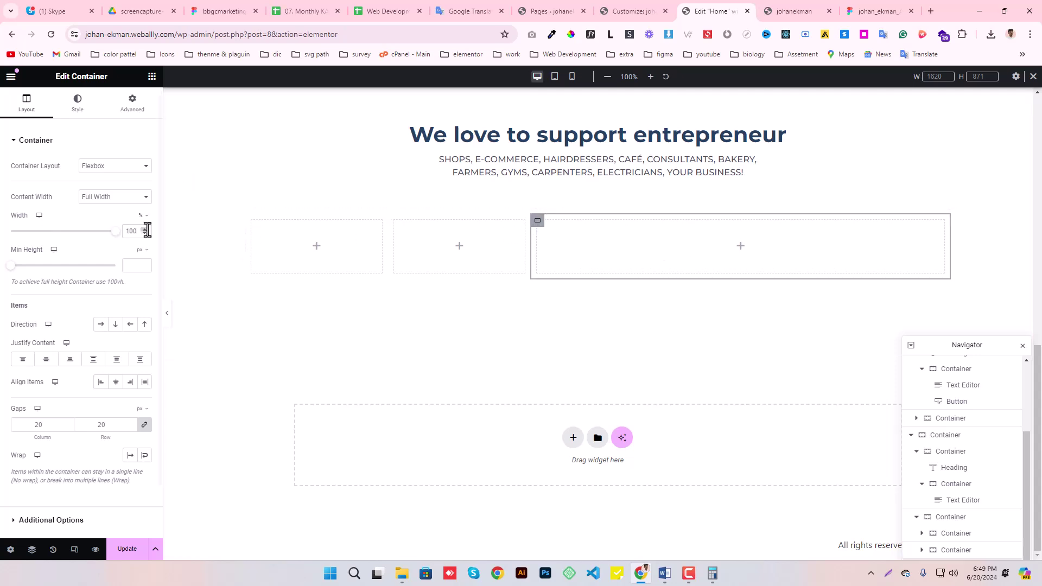
{"action": "double_click", "coordinate": [136, 232]}
{"action": "type", "text": "33.33"}
{"action": "left_click", "coordinate": [254, 228]}
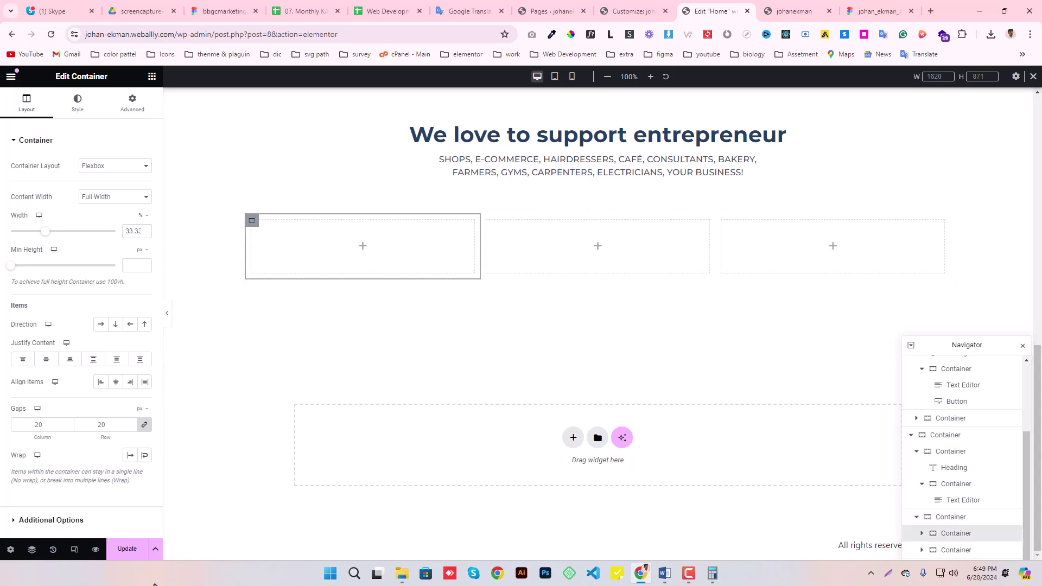
{"action": "left_click", "coordinate": [127, 549]}
Match the column proportions in Figma by setting the two outer containers to 30% width and the middle one to 40%.
{"action": "left_click", "coordinate": [876, 11]}
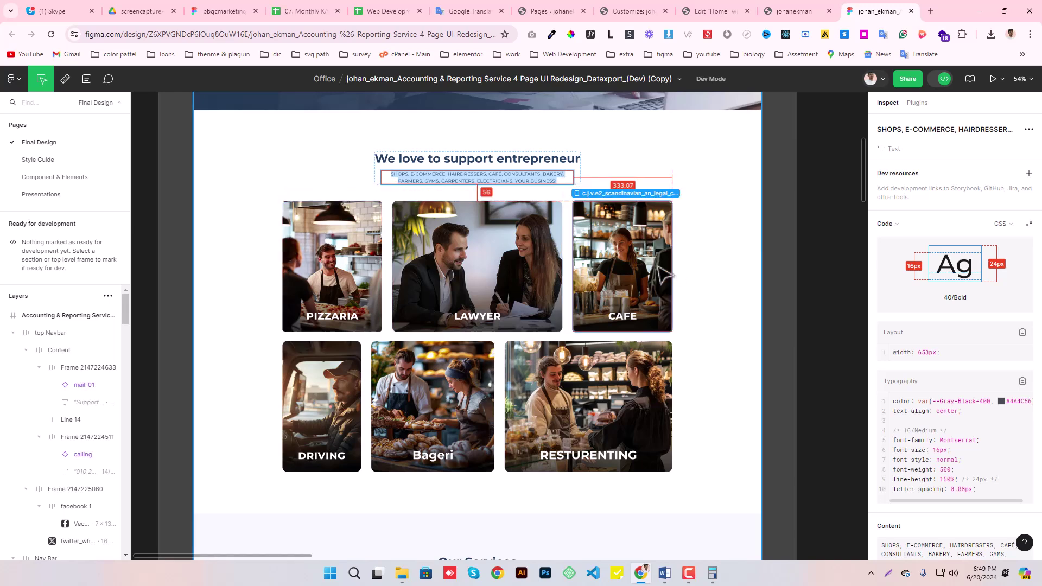
{"action": "left_click", "coordinate": [711, 10]}
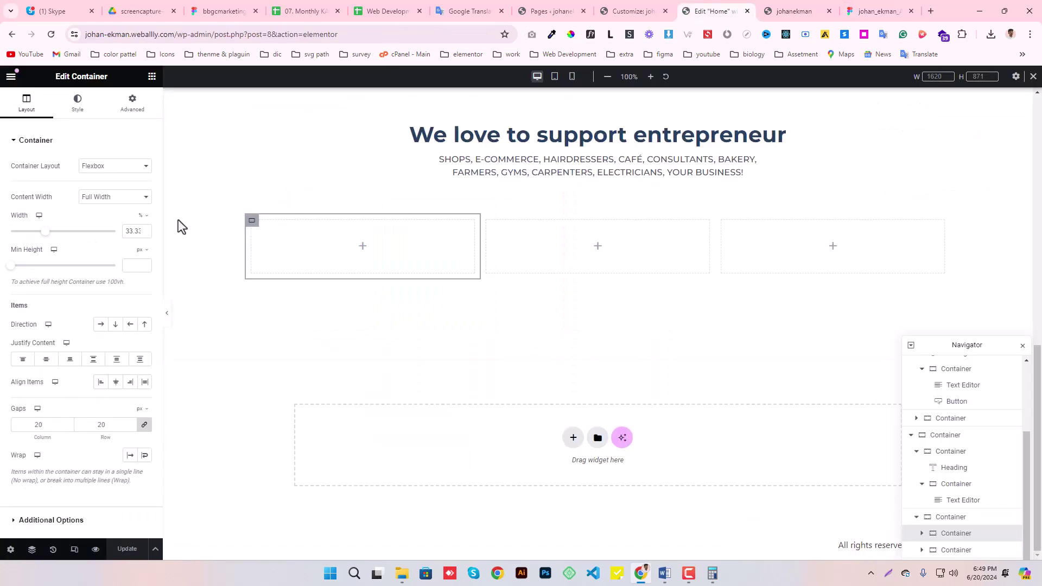
{"action": "type", "text": "30"}
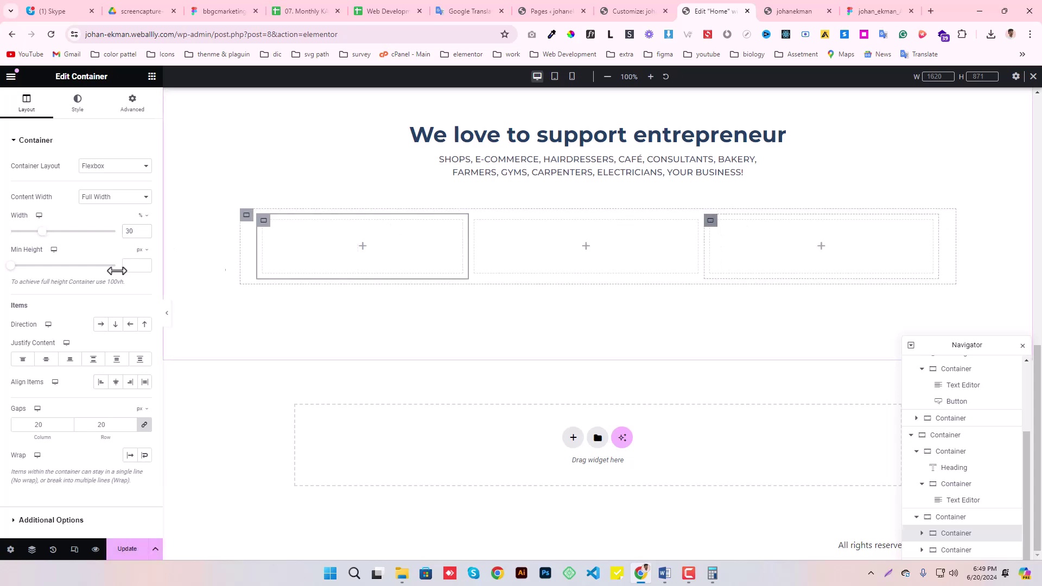
{"action": "key", "text": "ctrl+z"}
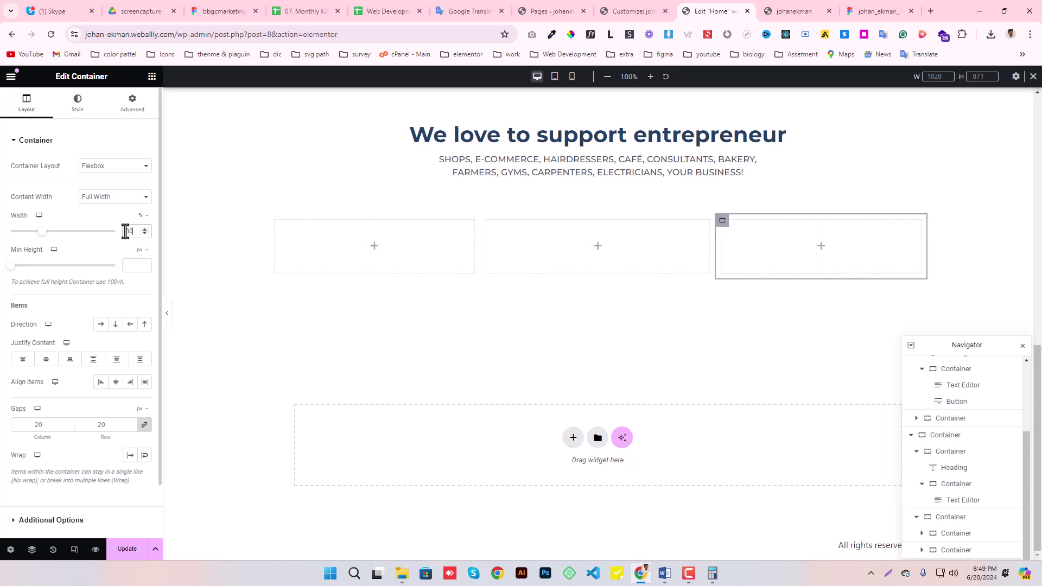
{"action": "left_click", "coordinate": [488, 232]}
{"action": "type", "text": "40"}
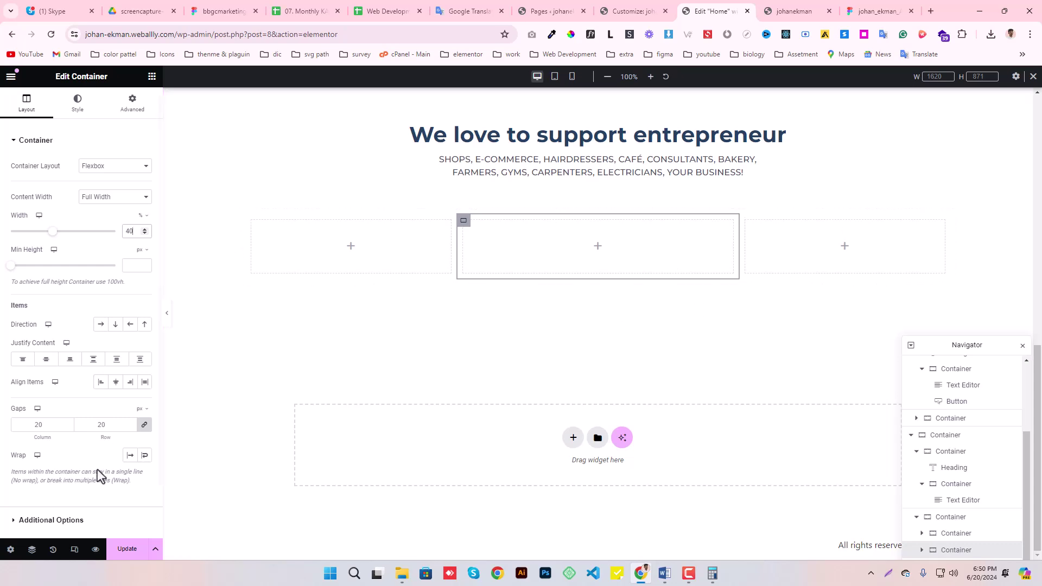
Update the page and compare the three column containers with the top row of image cards in the Figma design.
{"action": "left_click", "coordinate": [120, 551]}
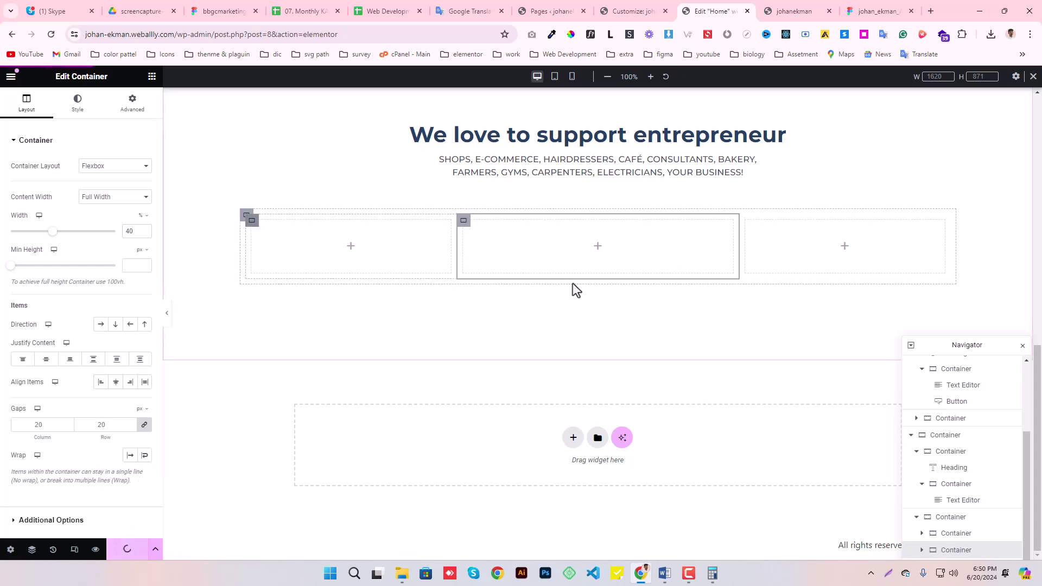
{"action": "left_click", "coordinate": [252, 220]}
{"action": "left_click", "coordinate": [463, 222]}
{"action": "left_click", "coordinate": [756, 242]}
{"action": "left_click", "coordinate": [869, 10]}
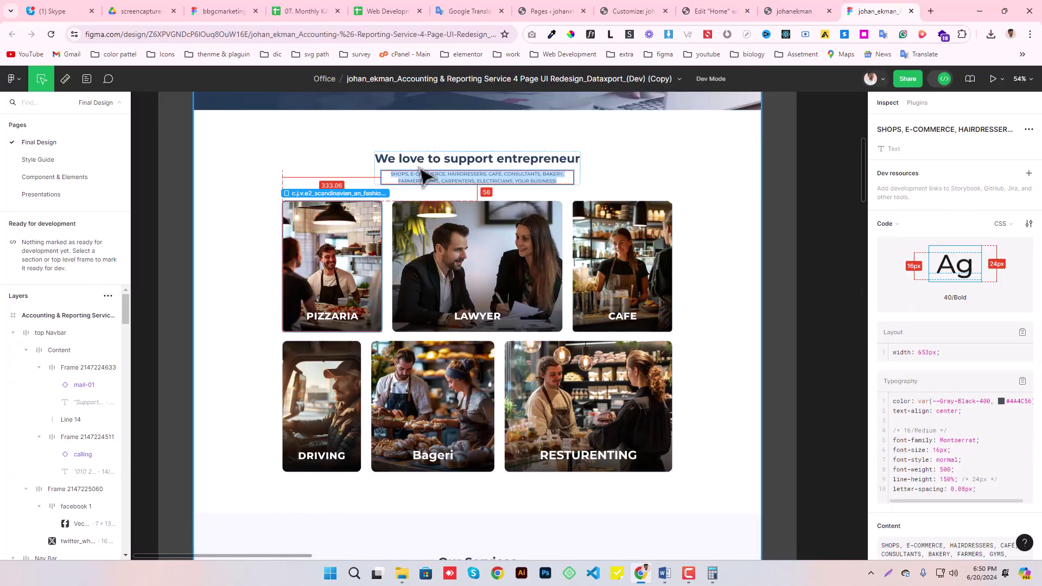
{"action": "left_click", "coordinate": [382, 304]}
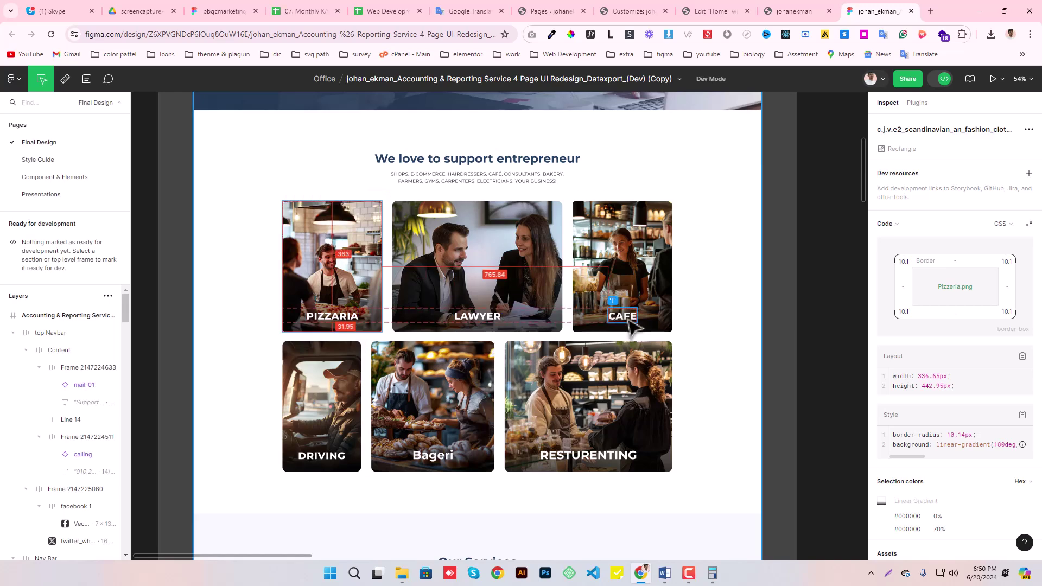
{"action": "left_click", "coordinate": [714, 10]}
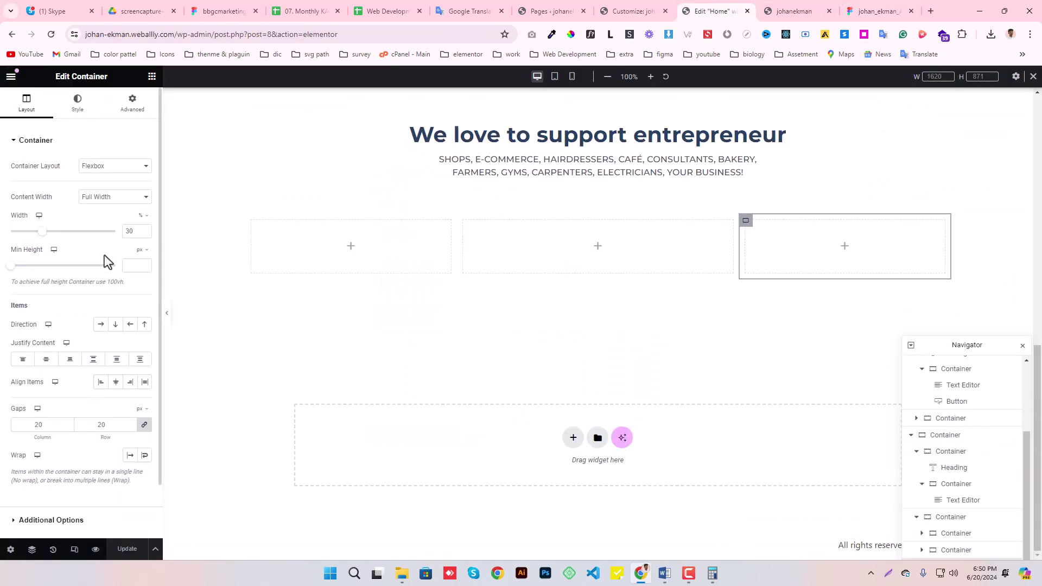
Add a new container inside the first column container and select it for editing.
{"action": "left_click", "coordinate": [152, 76]}
{"action": "left_click_drag", "start_coordinate": [34, 246], "coordinate": [324, 246]}
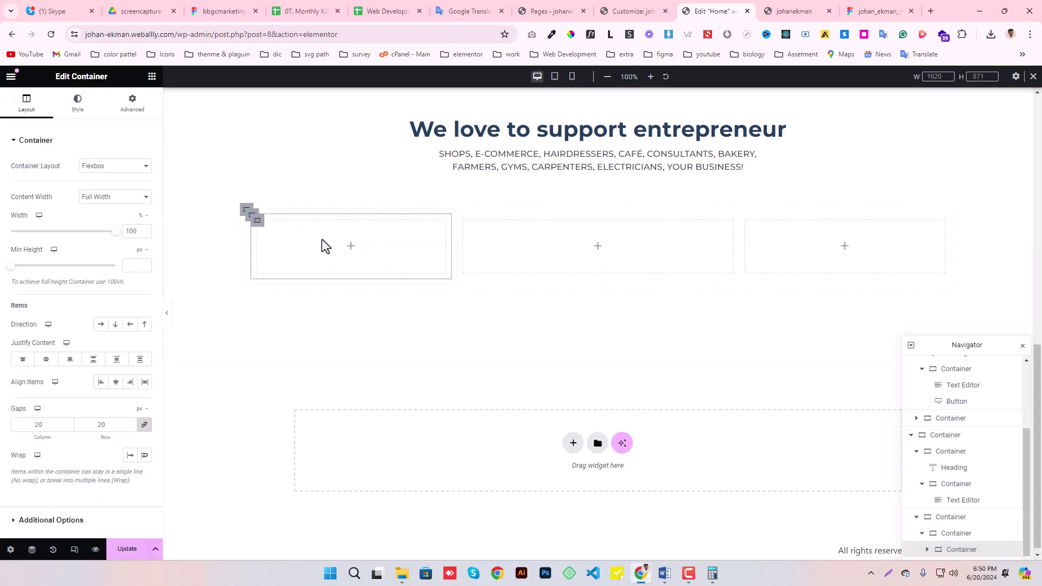
{"action": "left_click", "coordinate": [251, 217]}
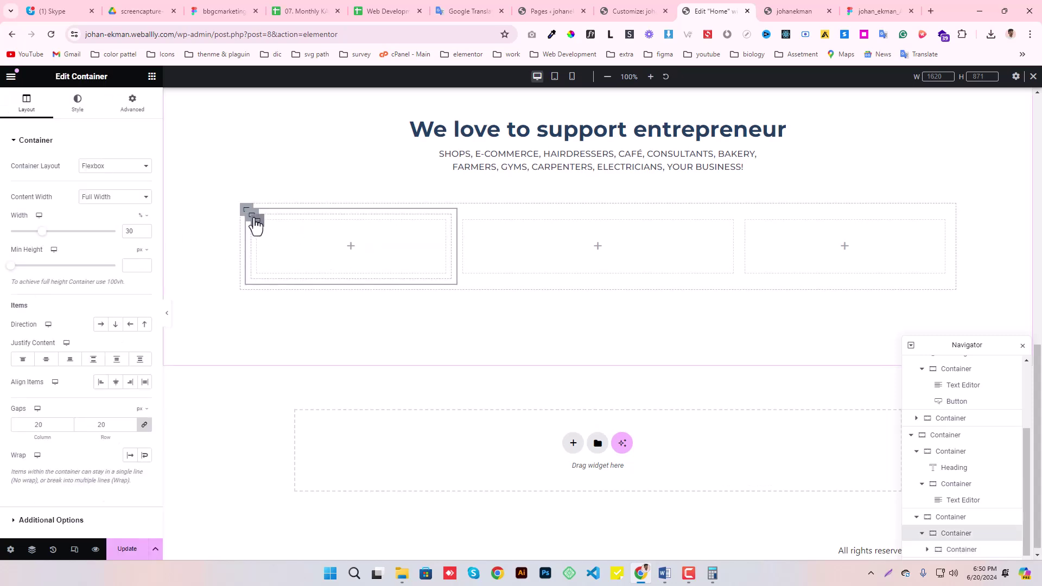
{"action": "left_click", "coordinate": [258, 229]}
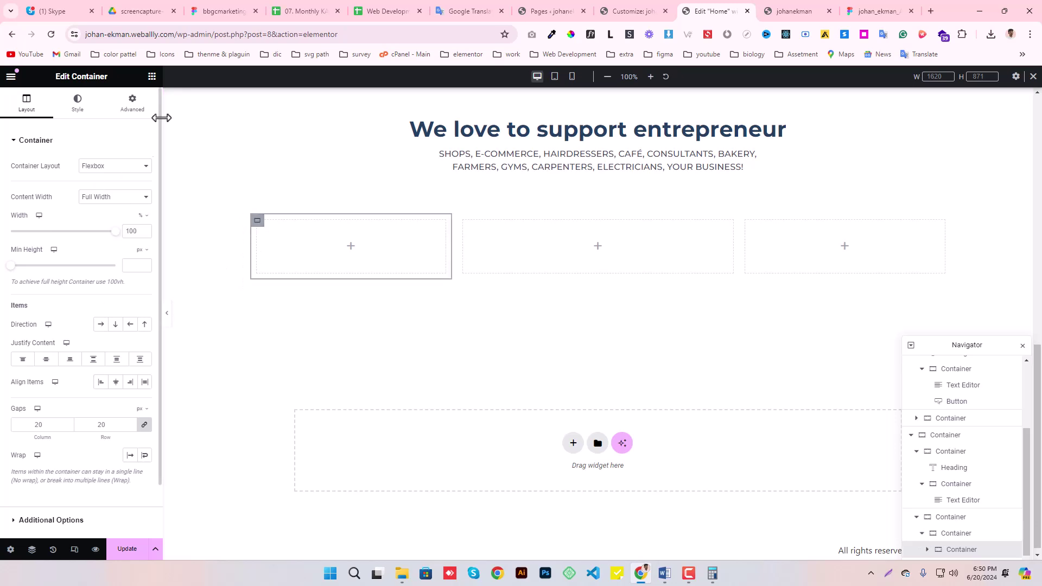
{"action": "left_click", "coordinate": [152, 76]}
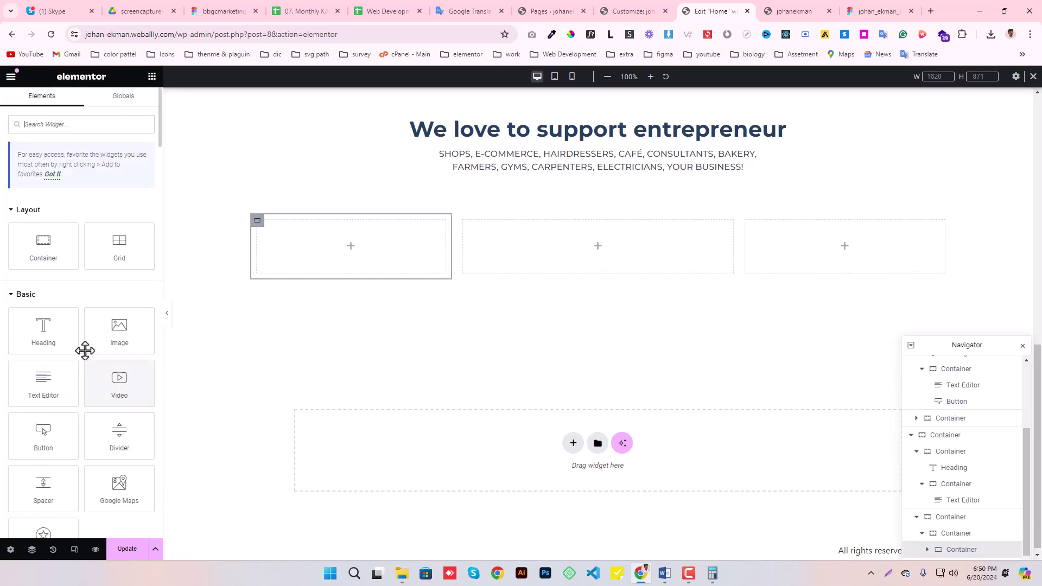
{"action": "left_click", "coordinate": [256, 223]}
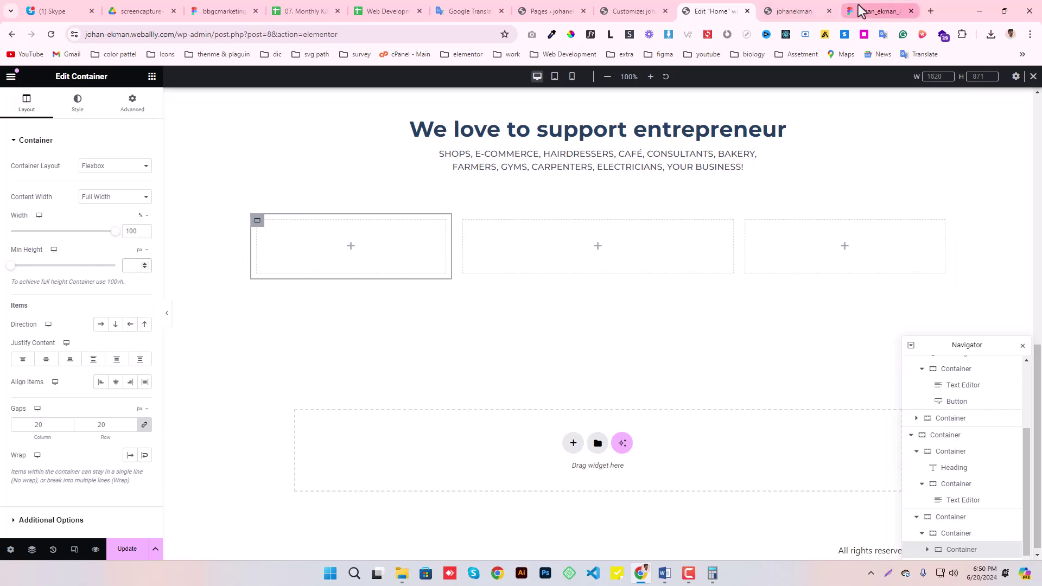
Look up the Pizzaria image's height in Figma, set the nested container's minimum height to 442 px, and update the page.
{"action": "left_click", "coordinate": [898, 8]}
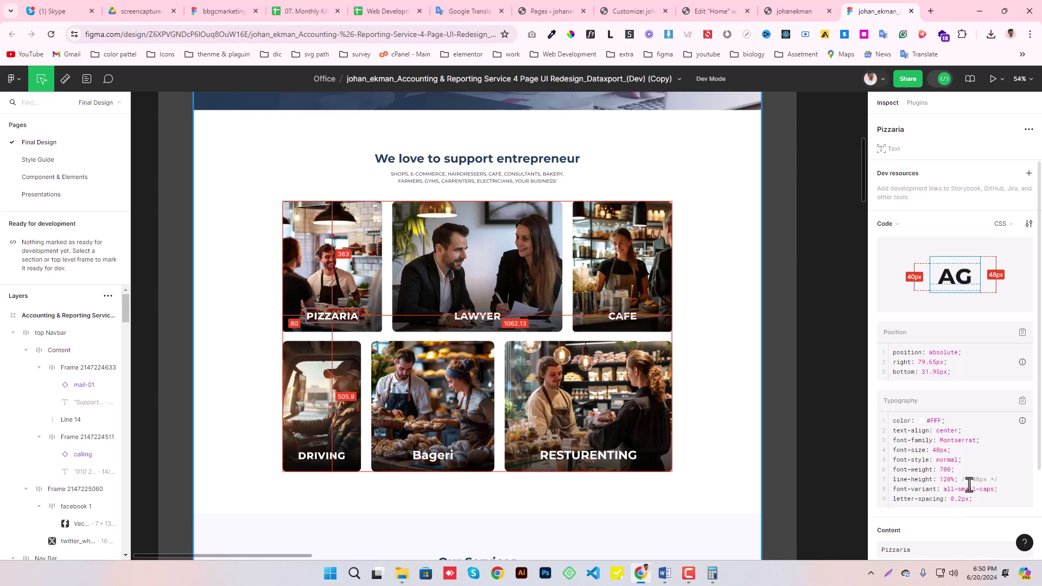
{"action": "left_click", "coordinate": [326, 230]}
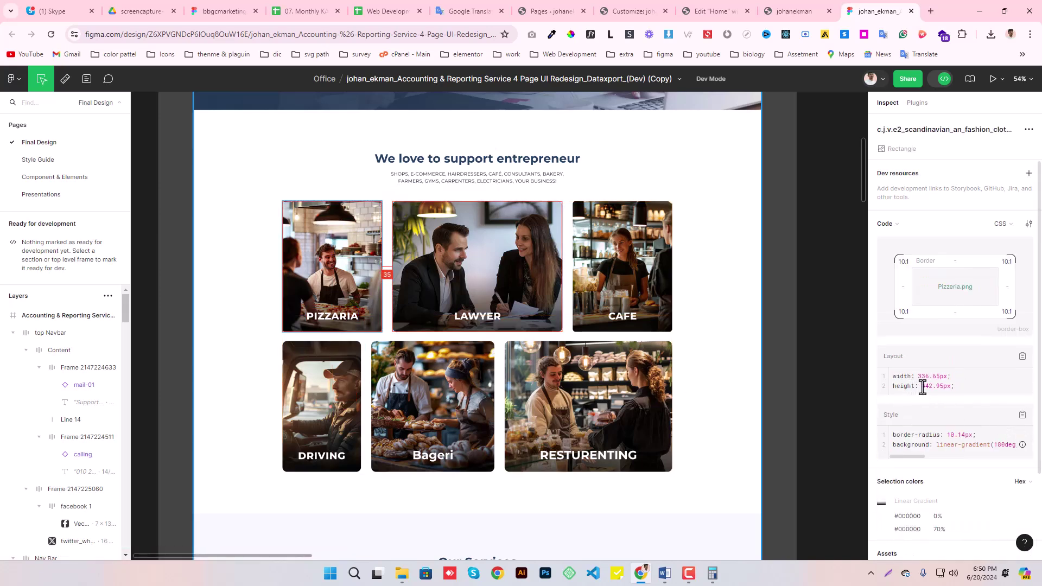
{"action": "left_click", "coordinate": [718, 2]}
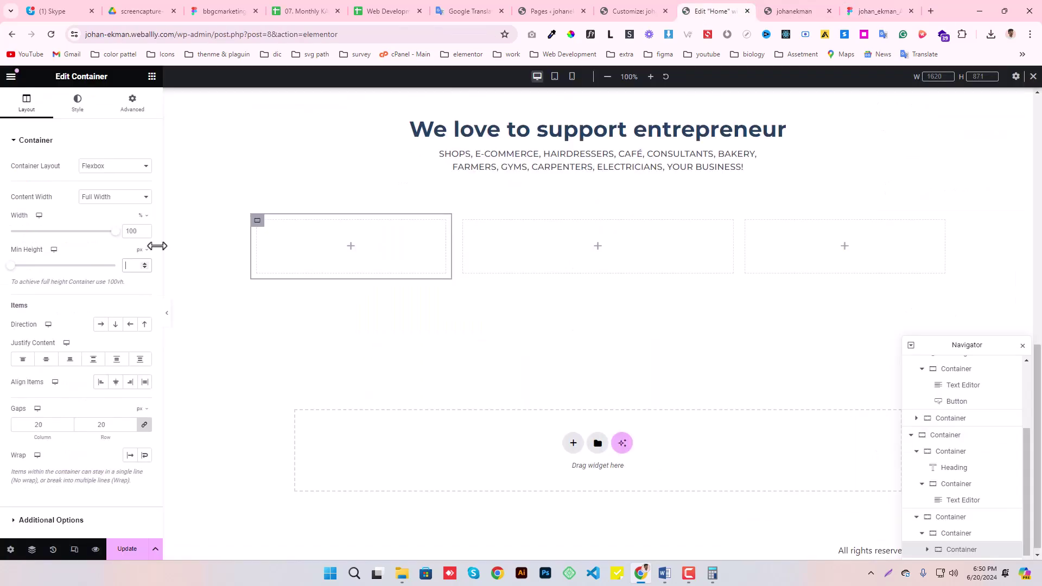
{"action": "left_click", "coordinate": [127, 266]}
{"action": "type", "text": "442"}
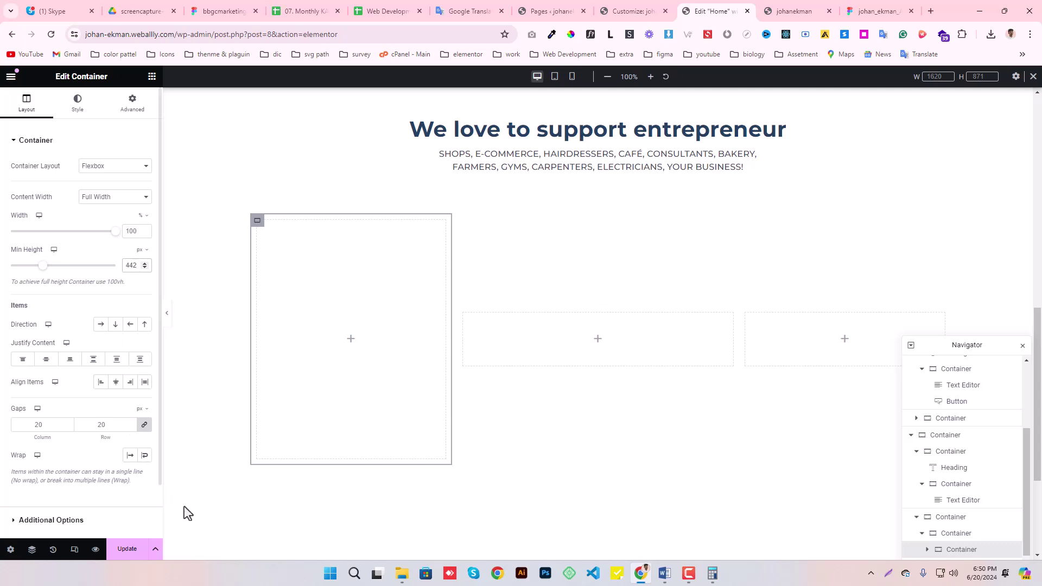
{"action": "left_click", "coordinate": [127, 549]}
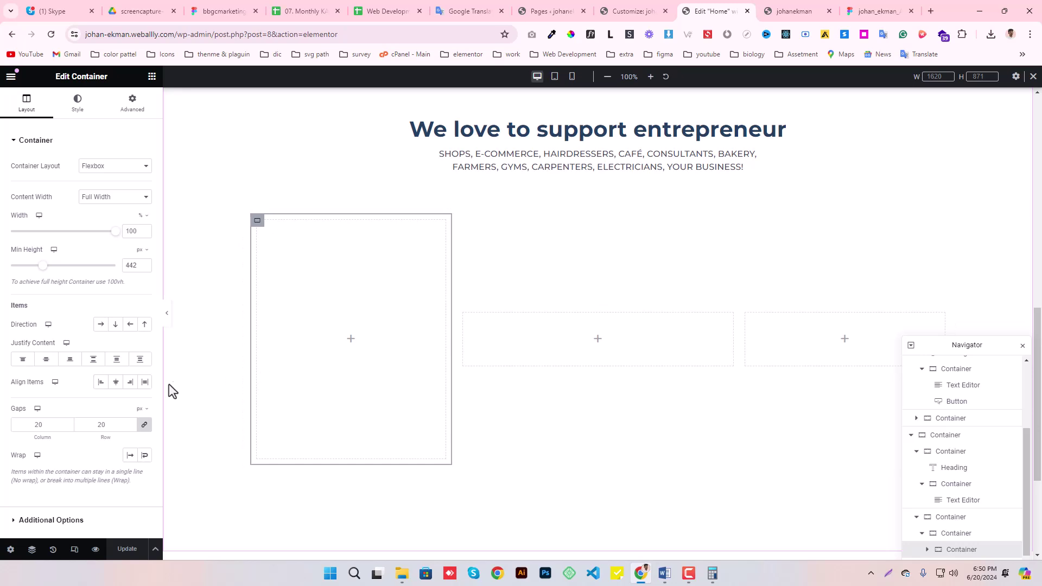
Clear the centred item alignment on the row container that holds the three columns.
{"action": "left_click", "coordinate": [247, 210]}
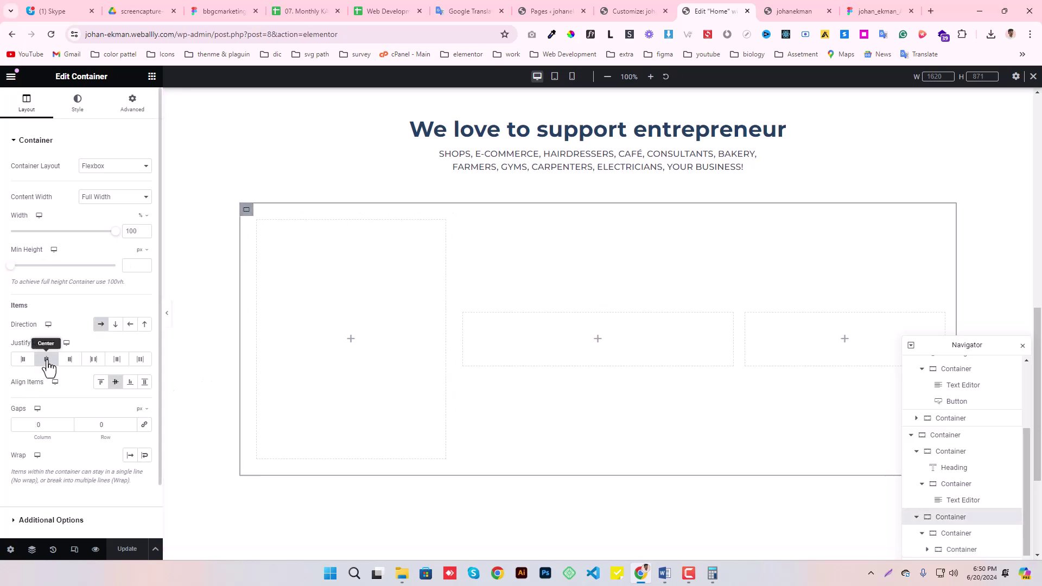
{"action": "left_click", "coordinate": [116, 385]}
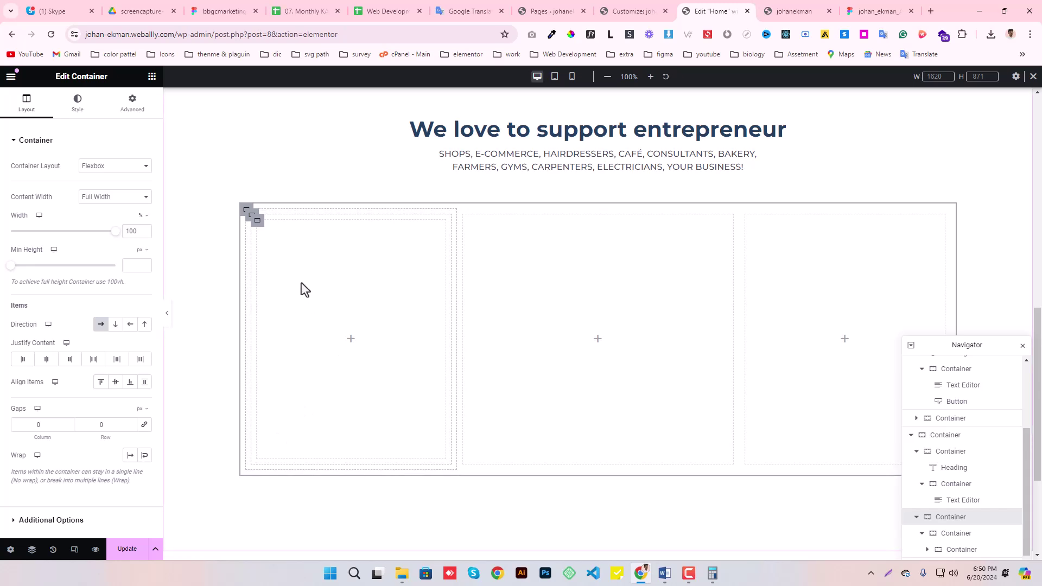
Give the nested container in the first column a classic background and open the media library for its image.
{"action": "left_click", "coordinate": [257, 222]}
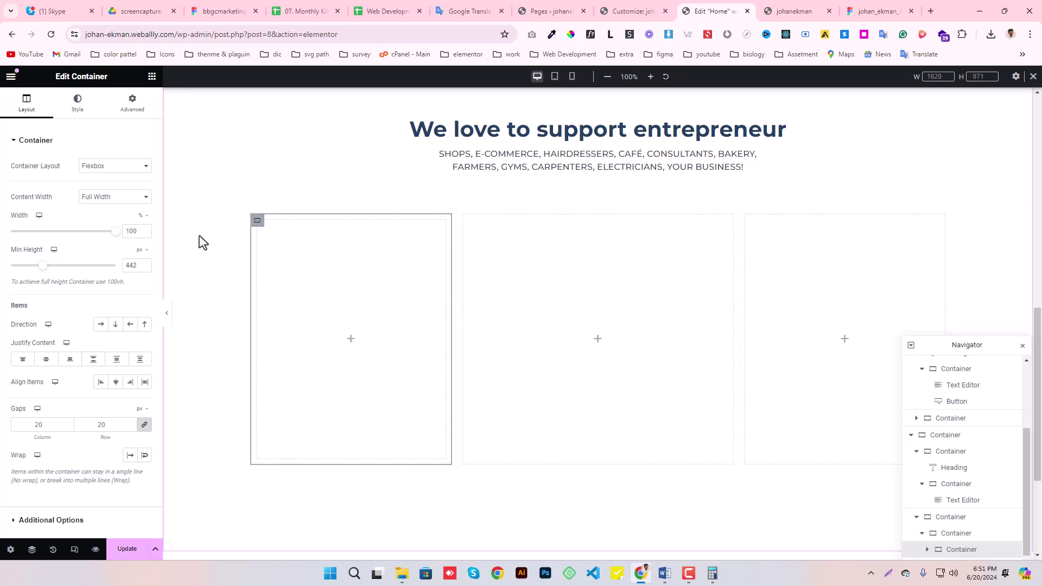
{"action": "left_click", "coordinate": [77, 103]}
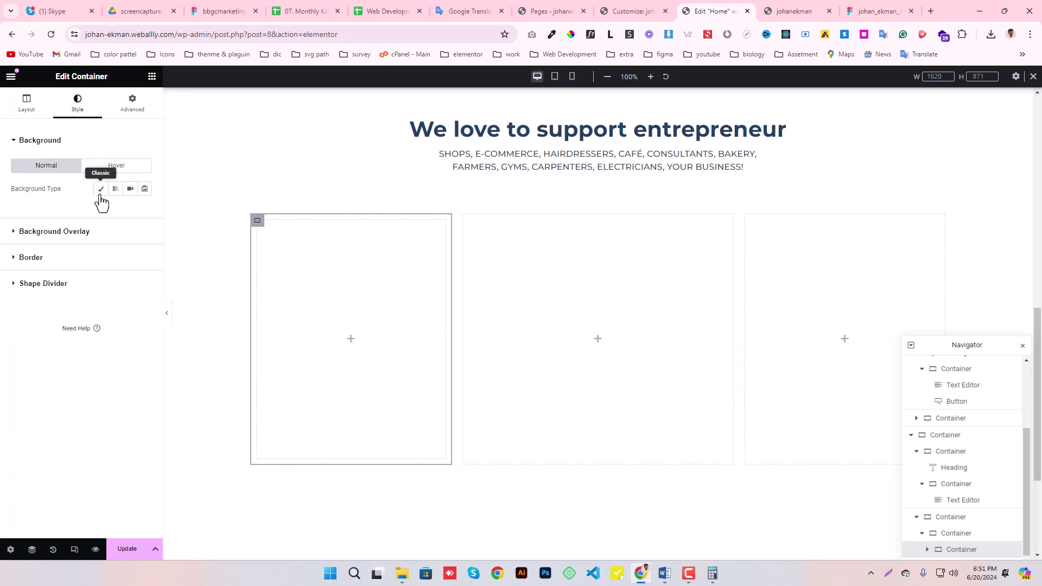
{"action": "left_click", "coordinate": [101, 189]}
{"action": "left_click", "coordinate": [86, 288]}
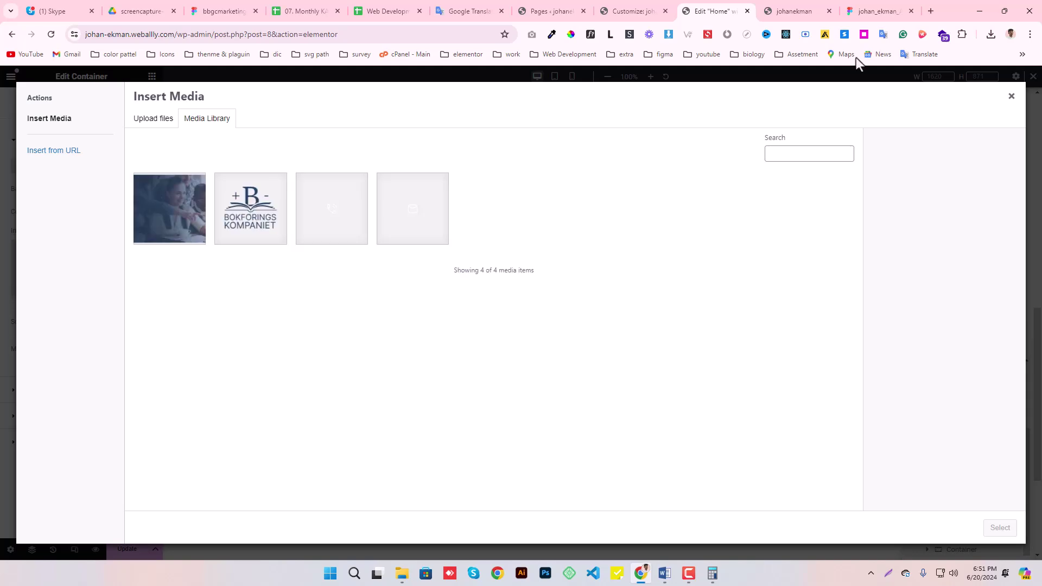
Switch to Figma, leave Dev Mode, and place a copy of the Pizzaria image on the empty canvas beside the page design.
{"action": "left_click", "coordinate": [866, 9]}
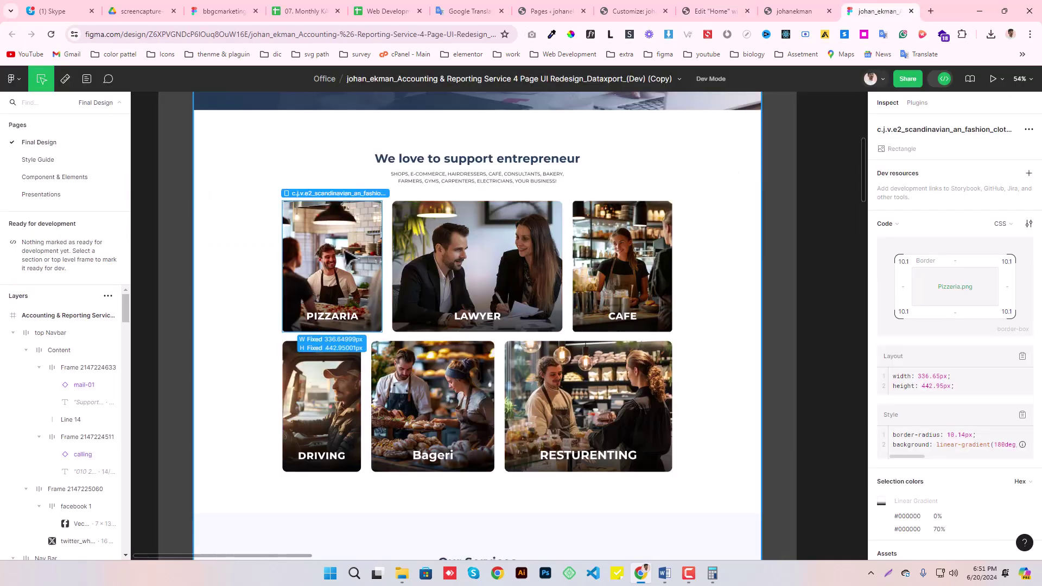
{"action": "scroll", "coordinate": [239, 344], "scroll_direction": "down", "scroll_amount": 5}
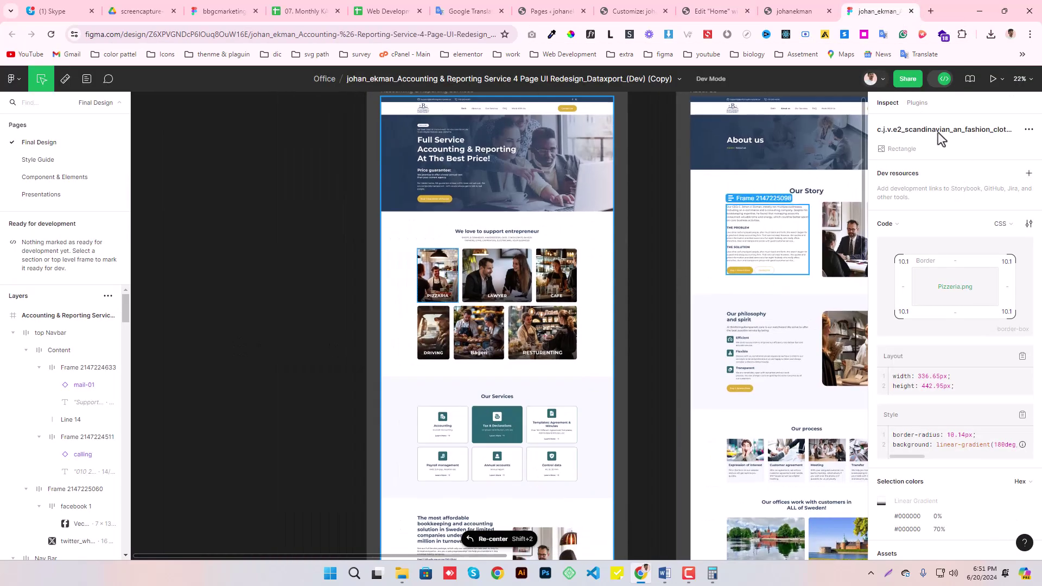
{"action": "left_click", "coordinate": [934, 80]}
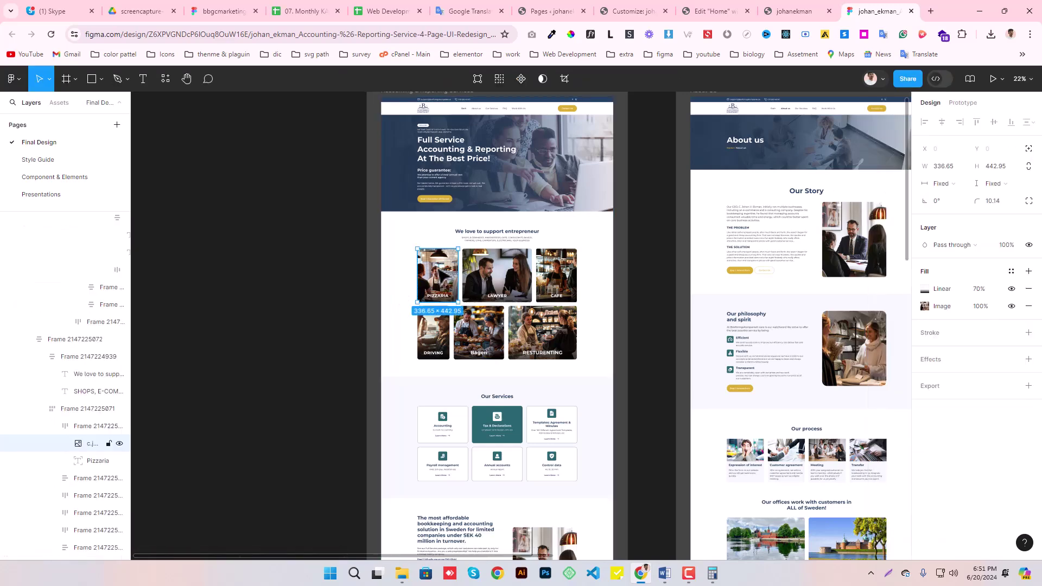
{"action": "left_click_drag", "start_coordinate": [438, 269], "coordinate": [213, 300]}
{"action": "left_click", "coordinate": [273, 433]}
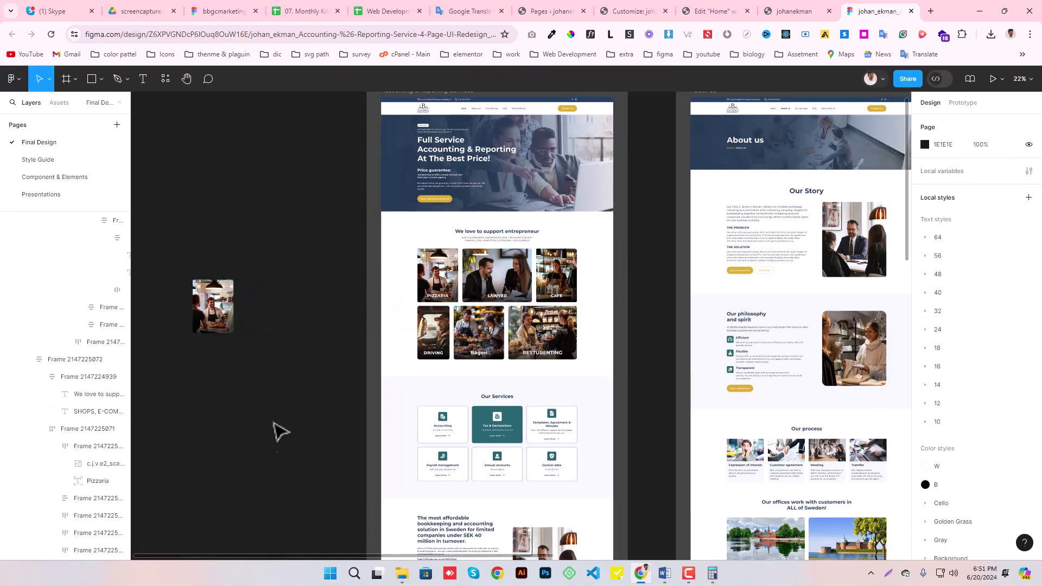
Export the copied Pizzaria image from Figma as a PNG at 1x.
{"action": "left_click", "coordinate": [220, 326]}
{"action": "left_click", "coordinate": [937, 373]}
{"action": "left_click", "coordinate": [941, 432]}
{"action": "scroll", "coordinate": [967, 402], "scroll_direction": "down", "scroll_amount": 1}
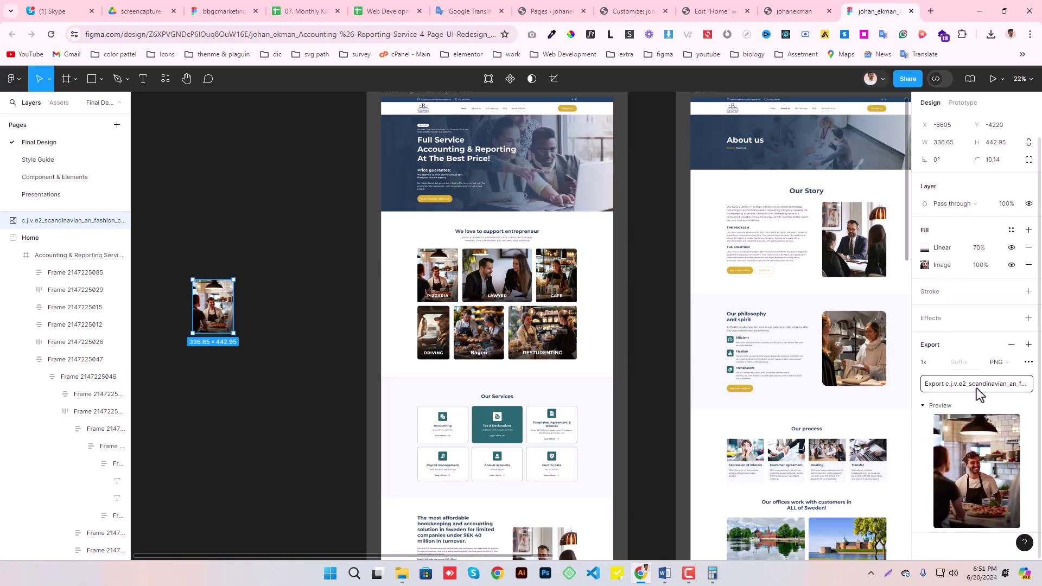
{"action": "left_click", "coordinate": [977, 384]}
Upload the exported PNG to the media library in Elementor and use it as the nested container's background image.
{"action": "left_click", "coordinate": [712, 11]}
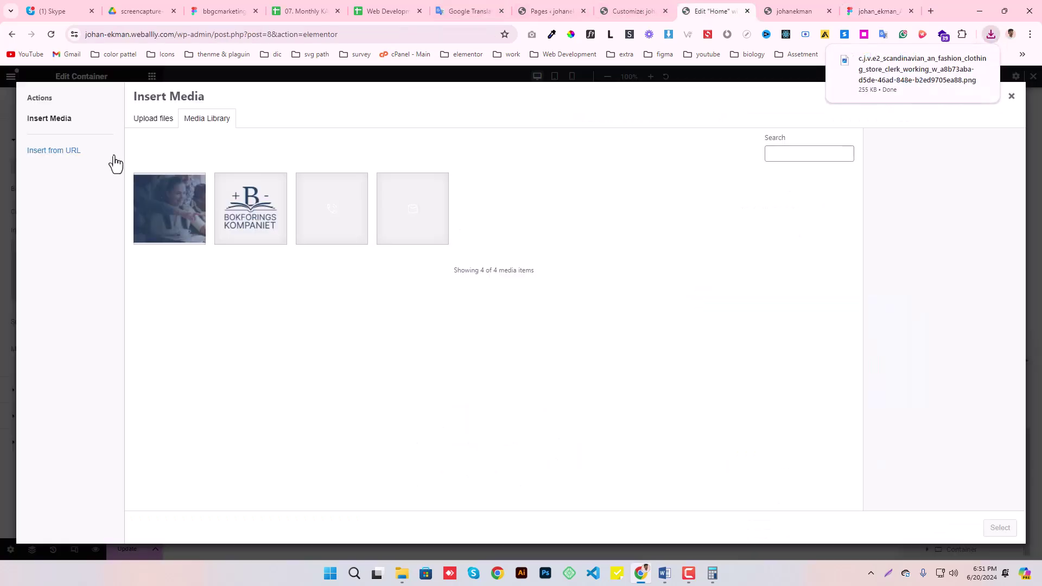
{"action": "left_click", "coordinate": [991, 34]}
{"action": "left_click_drag", "start_coordinate": [917, 95], "coordinate": [441, 387]}
{"action": "left_click", "coordinate": [307, 356]}
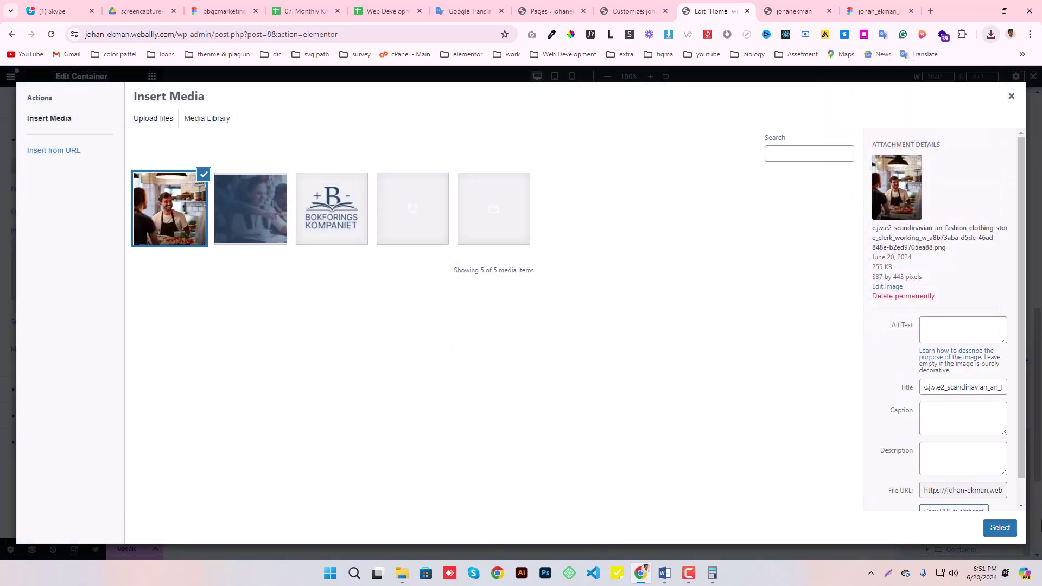
{"action": "left_click", "coordinate": [1000, 529]}
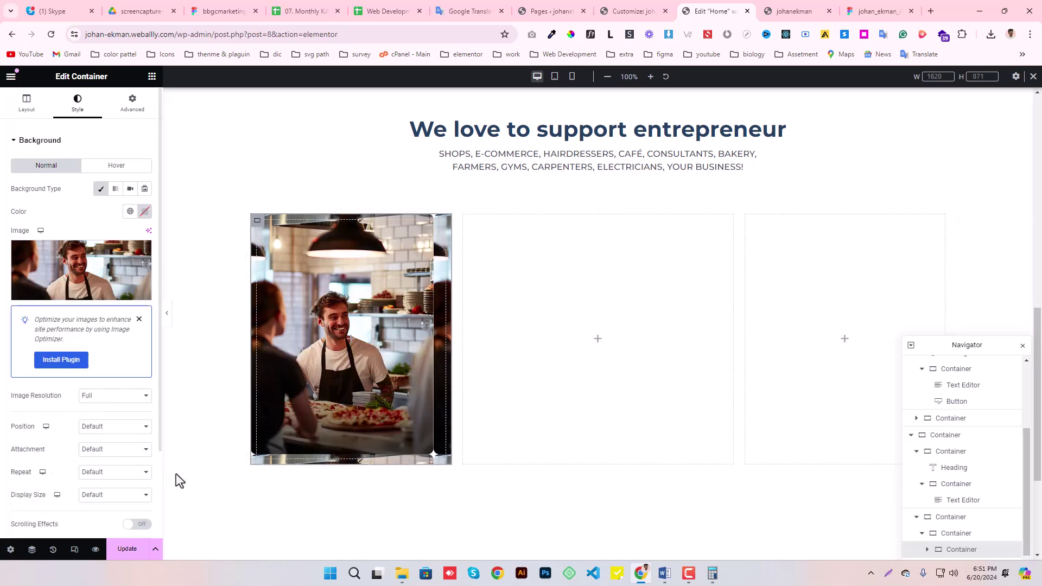
Set the background image's position to Center Center, its repeat to No-repeat, and its display size to Cover.
{"action": "left_click", "coordinate": [104, 428]}
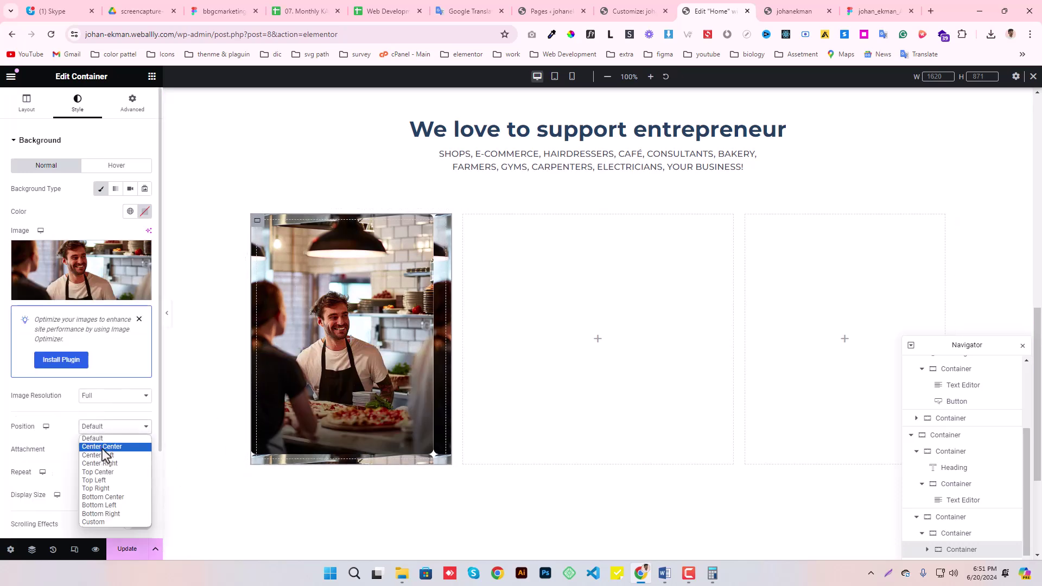
{"action": "left_click", "coordinate": [103, 451]}
{"action": "left_click", "coordinate": [103, 474]}
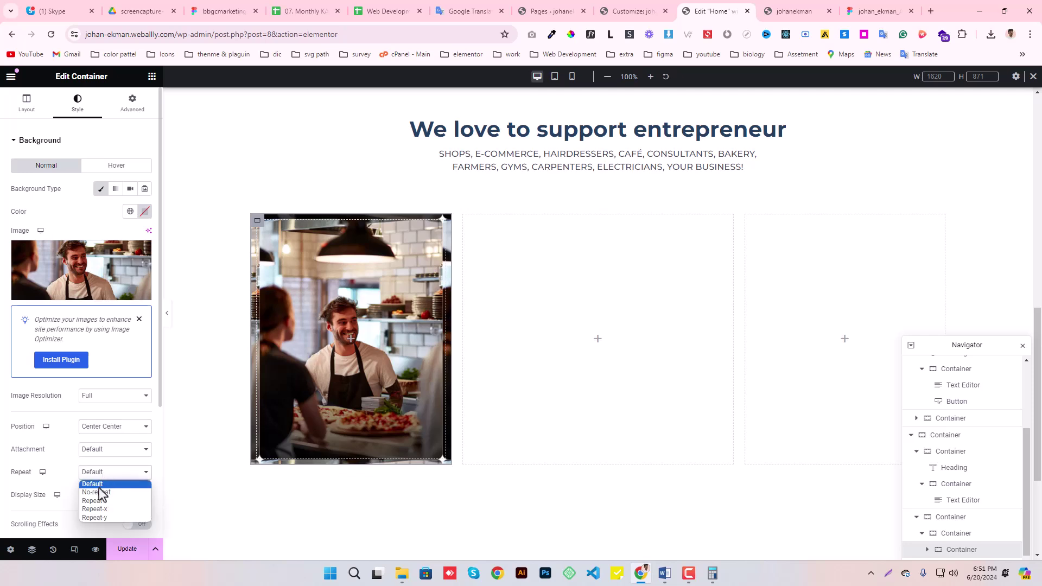
{"action": "left_click", "coordinate": [101, 493]}
{"action": "left_click", "coordinate": [101, 497]}
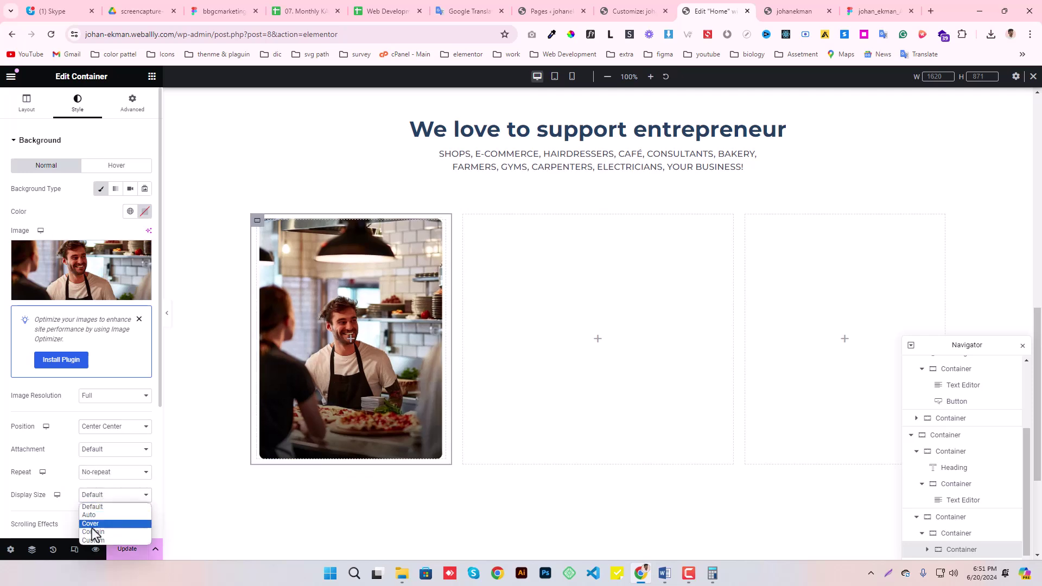
{"action": "left_click", "coordinate": [111, 524]}
{"action": "scroll", "coordinate": [285, 216], "scroll_direction": "down", "scroll_amount": 2}
{"action": "scroll", "coordinate": [285, 216], "scroll_direction": "up", "scroll_amount": 2}
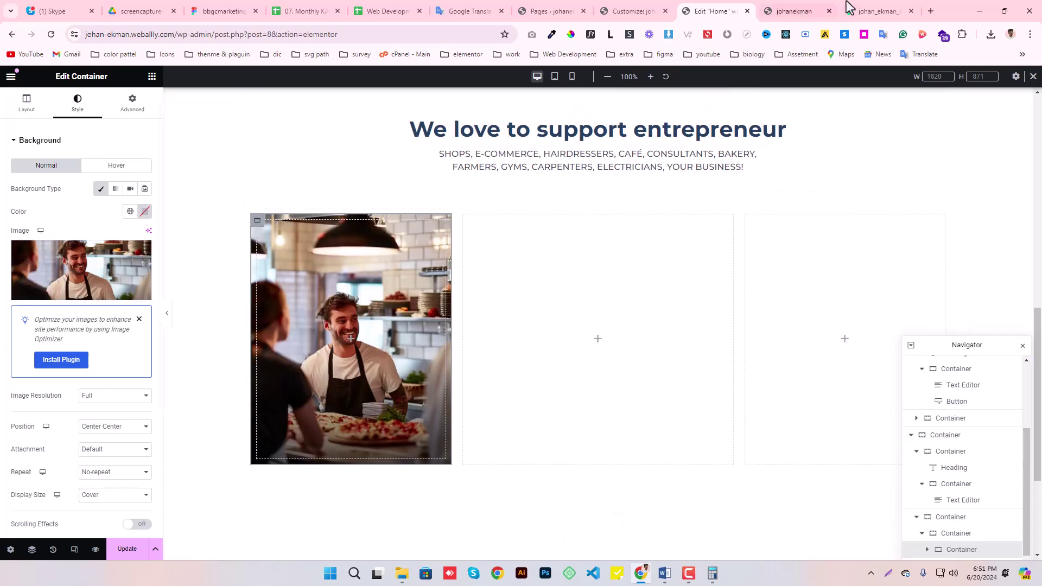
Look up the Pizzaria card's corner radius in Figma Dev Mode and set the nested container's border radius to 10 px on all sides.
{"action": "left_click", "coordinate": [879, 10]}
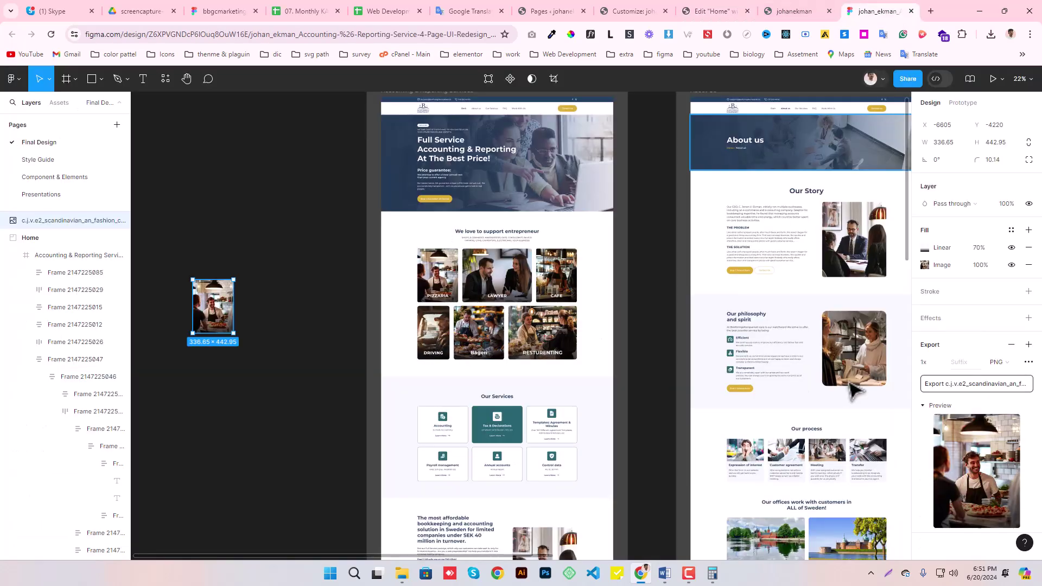
{"action": "left_click", "coordinate": [936, 79]}
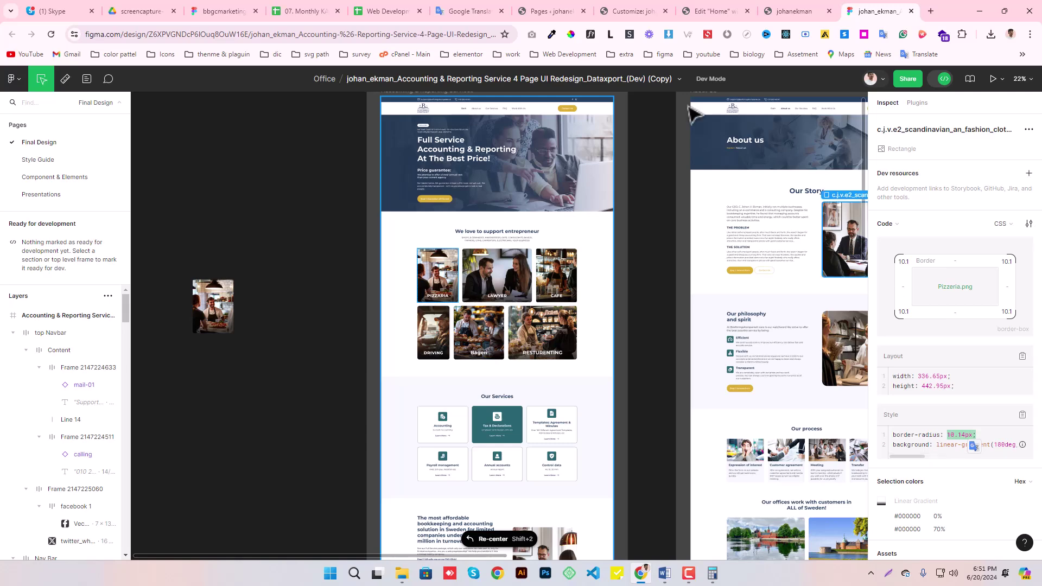
{"action": "left_click", "coordinate": [705, 11]}
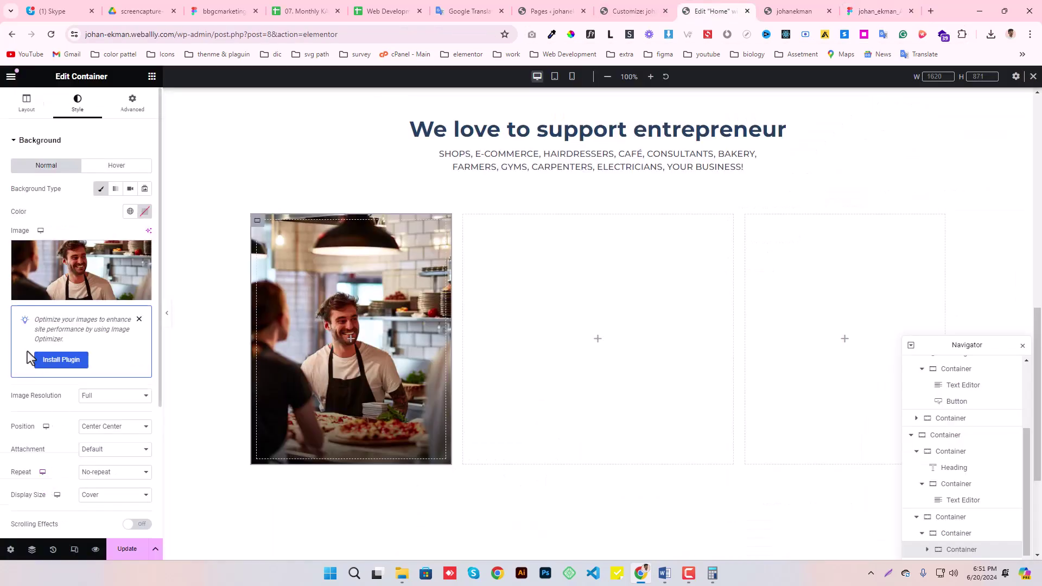
{"action": "scroll", "coordinate": [27, 351], "scroll_direction": "down", "scroll_amount": 2}
{"action": "left_click", "coordinate": [32, 491]}
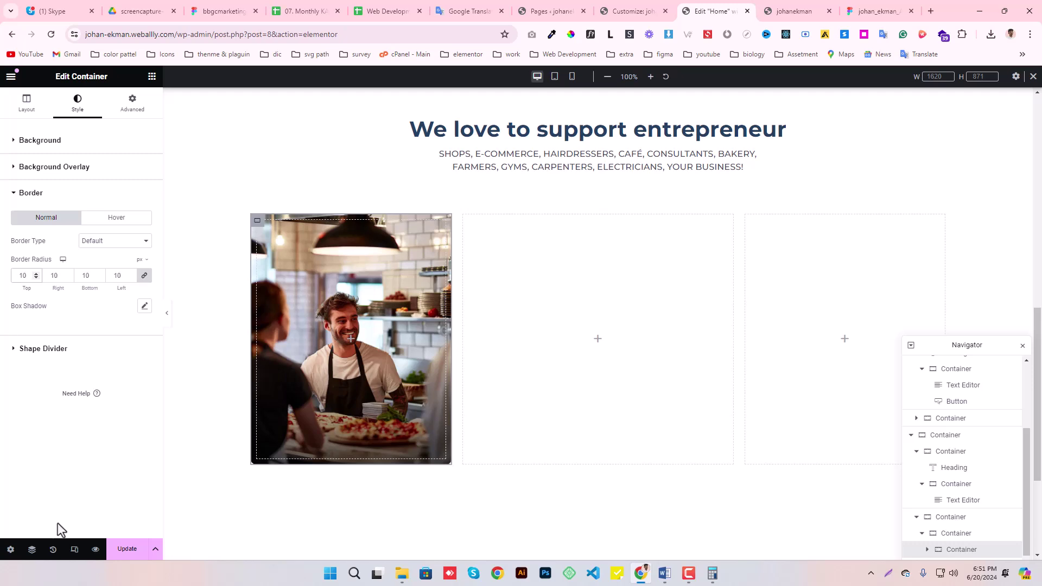
Save the page and add a Heading widget inside the rounded background-image card.
{"action": "left_click", "coordinate": [127, 549]}
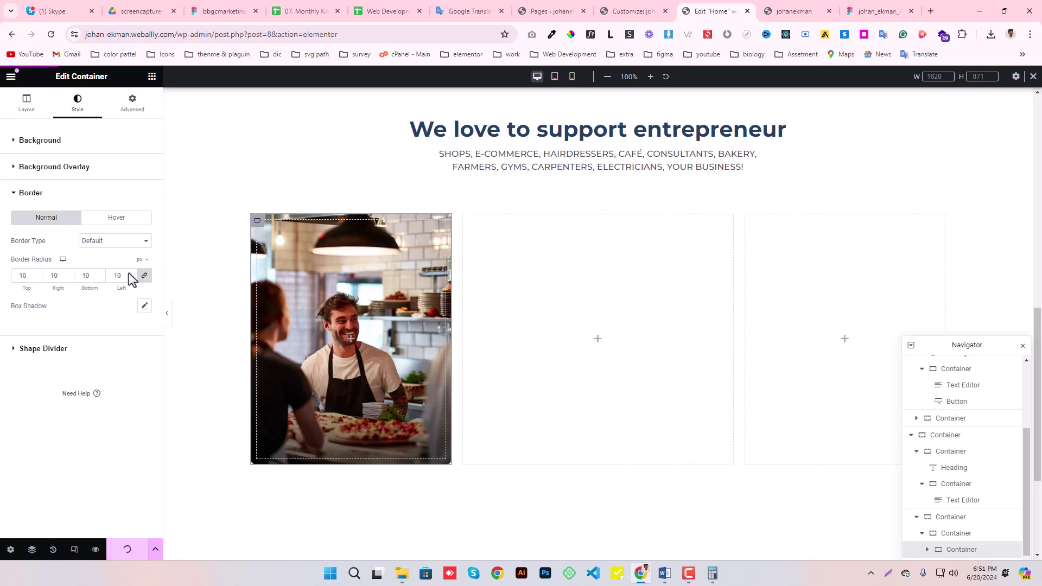
{"action": "left_click", "coordinate": [152, 76]}
{"action": "scroll", "coordinate": [81, 299], "scroll_direction": "down", "scroll_amount": 2}
{"action": "left_click_drag", "start_coordinate": [47, 209], "coordinate": [369, 373]}
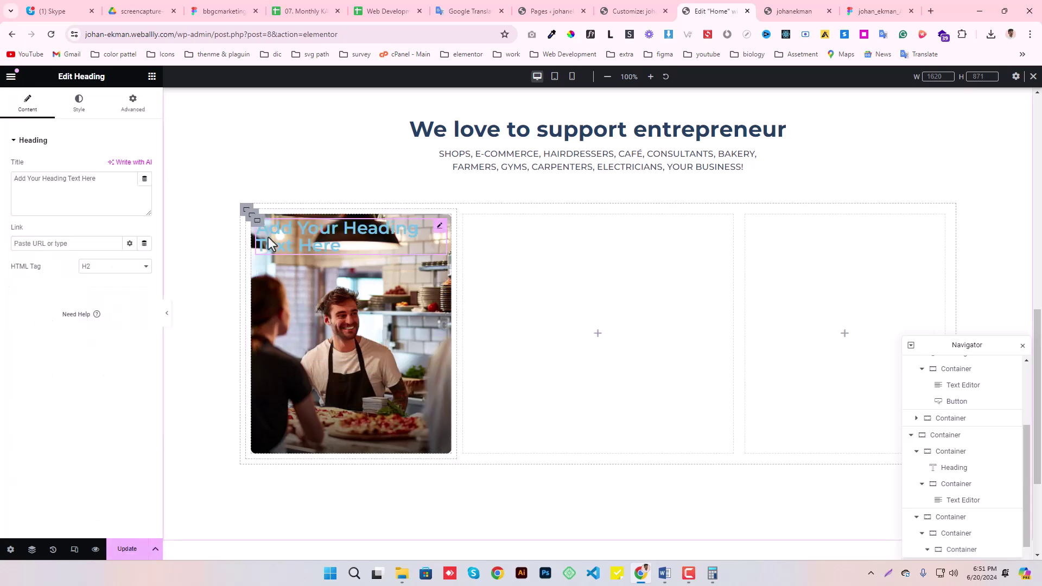
Set the image card container's Justify Content to End and save the page.
{"action": "left_click", "coordinate": [255, 222]}
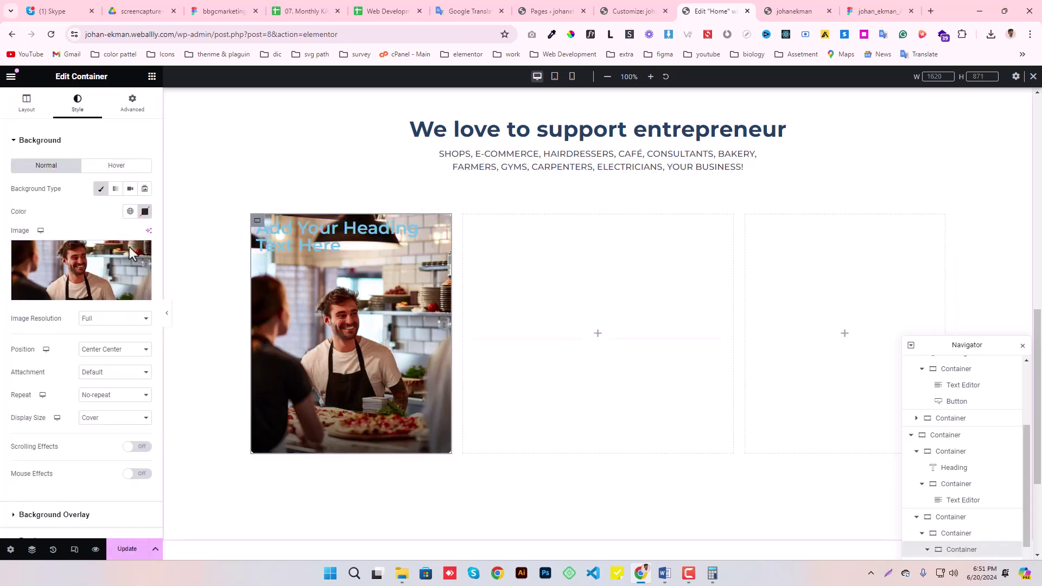
{"action": "left_click", "coordinate": [30, 105]}
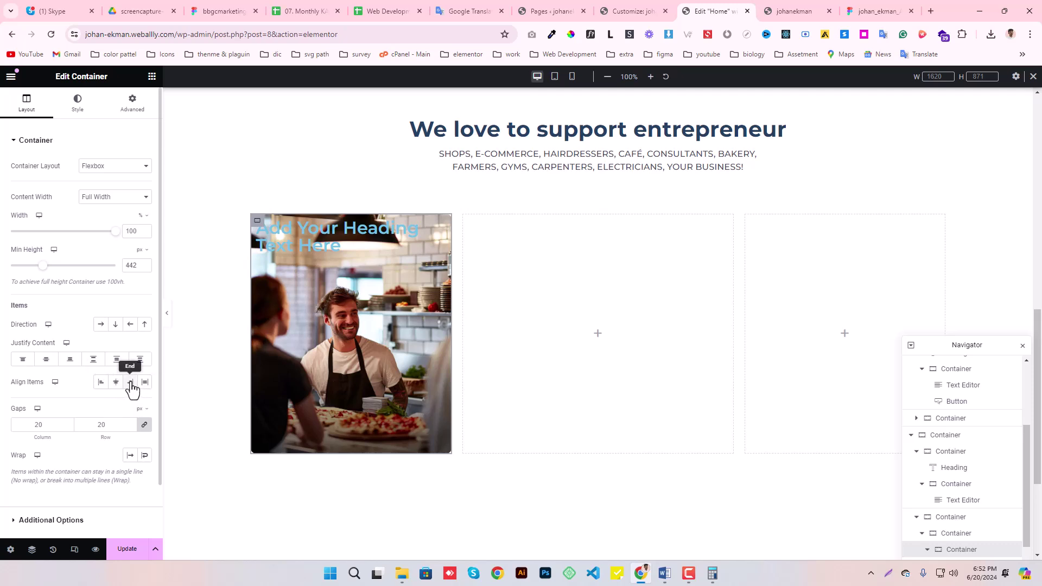
{"action": "left_click", "coordinate": [66, 362]}
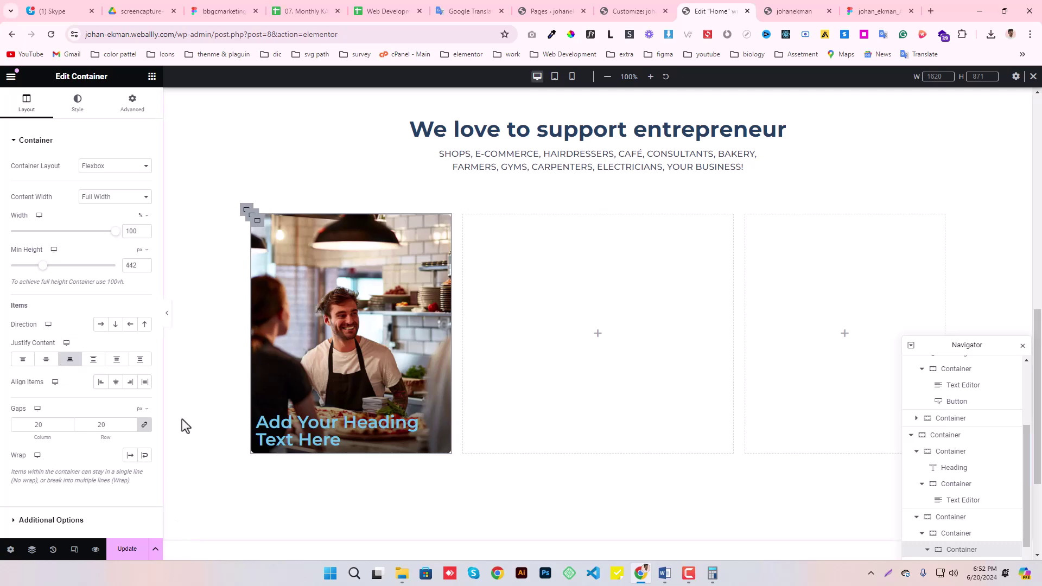
{"action": "left_click", "coordinate": [125, 549]}
Inspect the Pizzaria label's position and typography in the Figma design.
{"action": "left_click", "coordinate": [275, 421]}
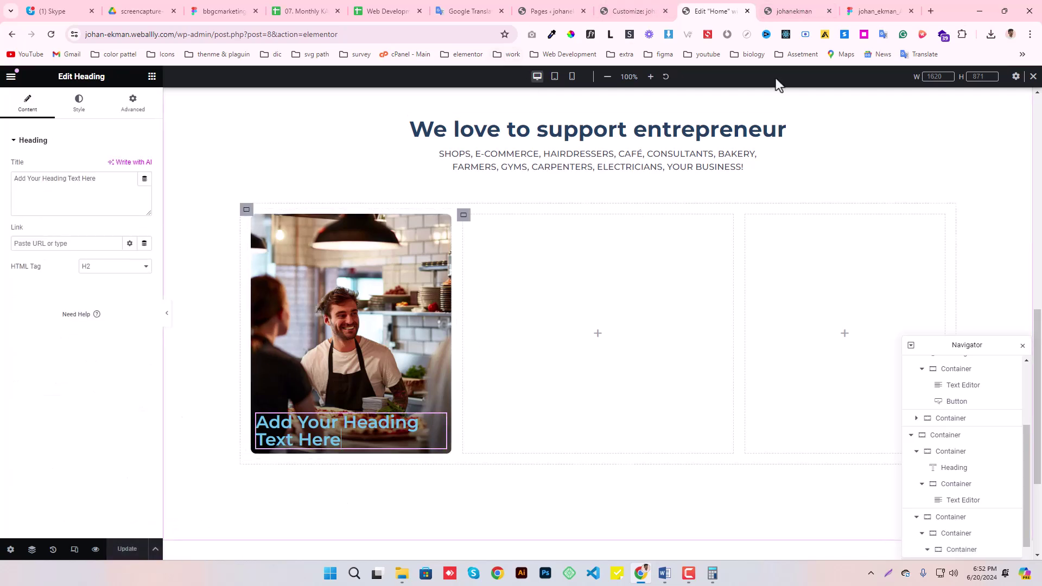
{"action": "left_click", "coordinate": [890, 9]}
{"action": "scroll", "coordinate": [424, 317], "scroll_direction": "up", "scroll_amount": 2}
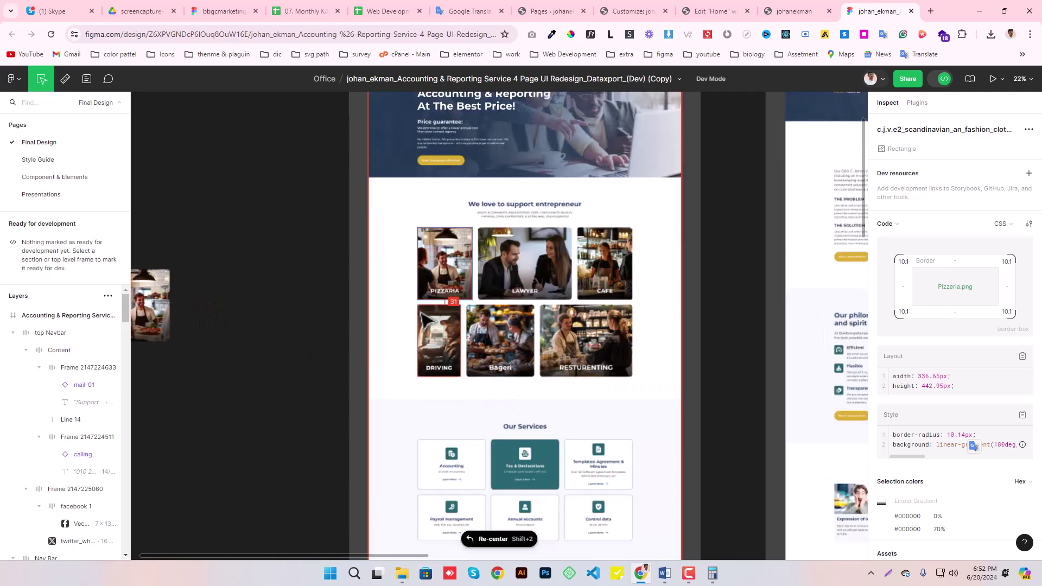
{"action": "scroll", "coordinate": [421, 312], "scroll_direction": "up", "scroll_amount": 5}
{"action": "scroll", "coordinate": [419, 307], "scroll_direction": "down", "scroll_amount": 3}
{"action": "scroll", "coordinate": [411, 406], "scroll_direction": "up", "scroll_amount": 2}
{"action": "scroll", "coordinate": [412, 405], "scroll_direction": "down", "scroll_amount": 2}
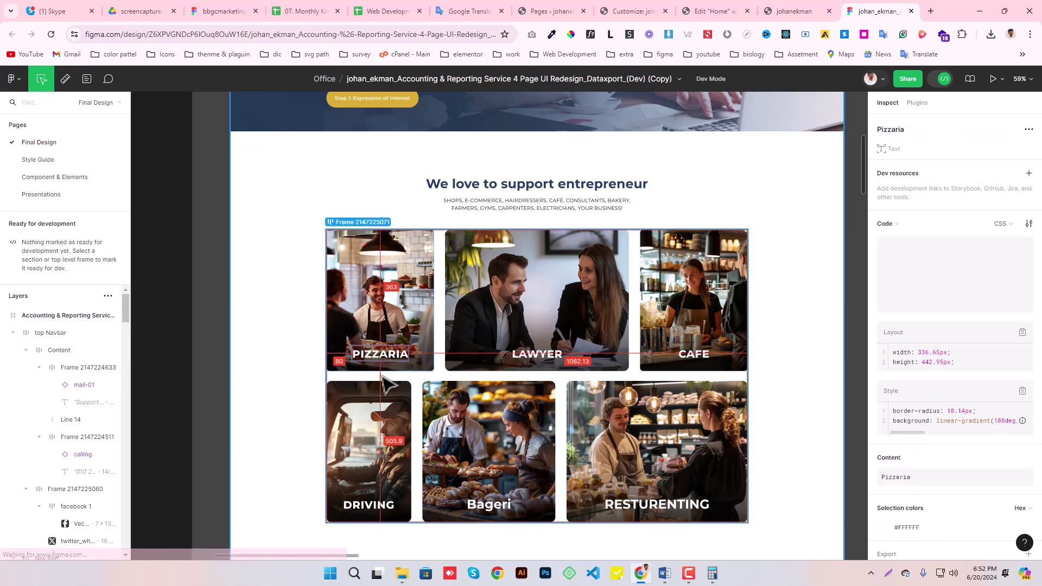
{"action": "left_click", "coordinate": [379, 373]}
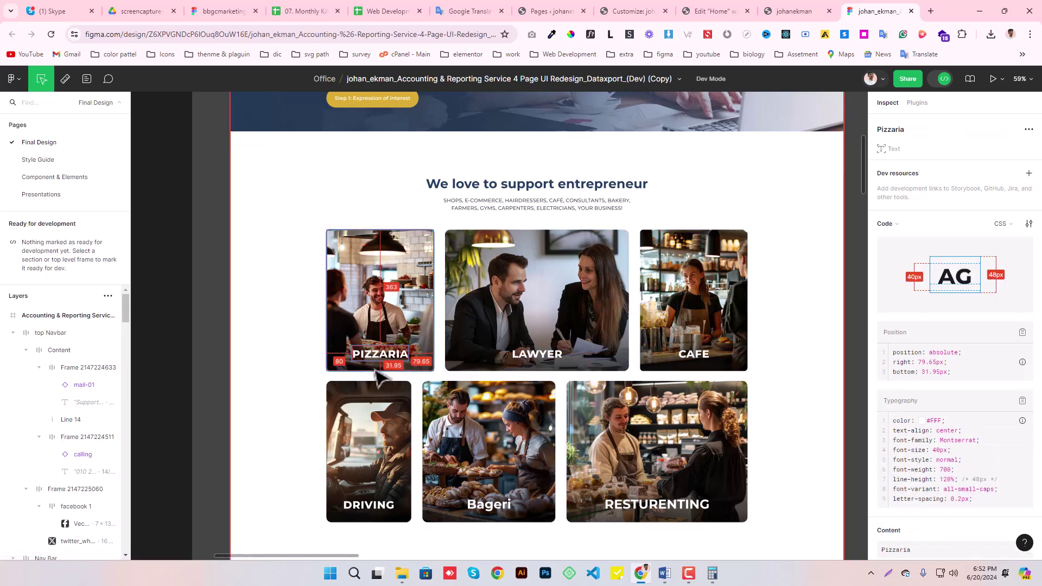
Back in Elementor, set the image card container's padding to 30 px on all sides and save the page.
{"action": "left_click", "coordinate": [713, 11]}
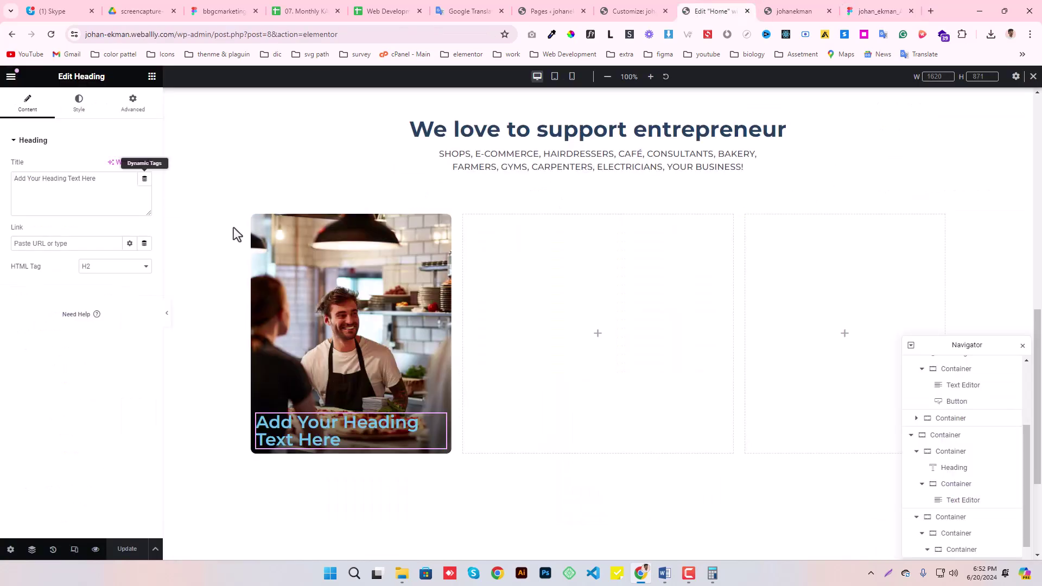
{"action": "left_click", "coordinate": [250, 213]}
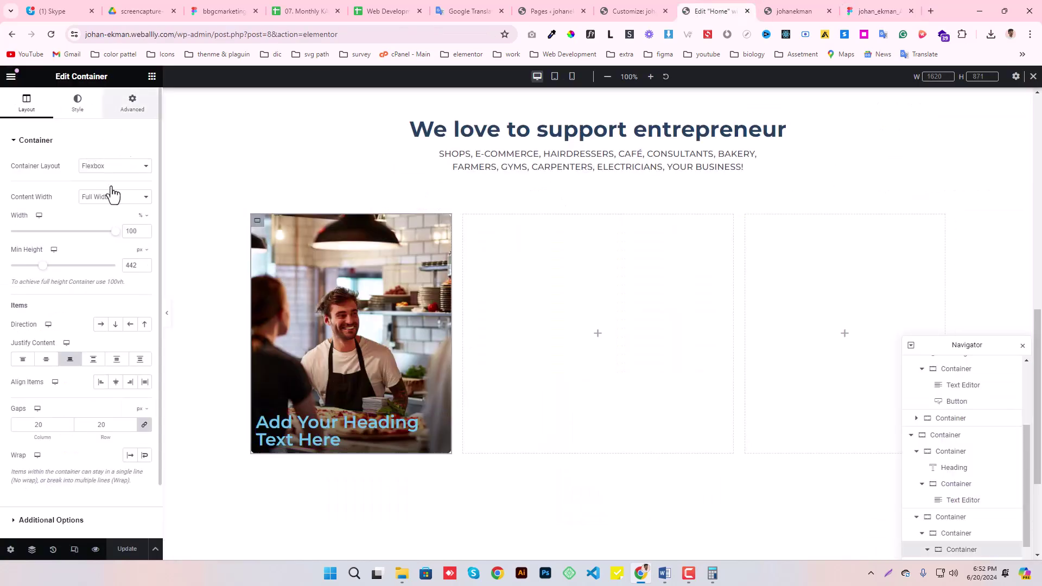
{"action": "left_click", "coordinate": [132, 103]}
{"action": "left_click", "coordinate": [19, 220]}
{"action": "type", "text": "30"}
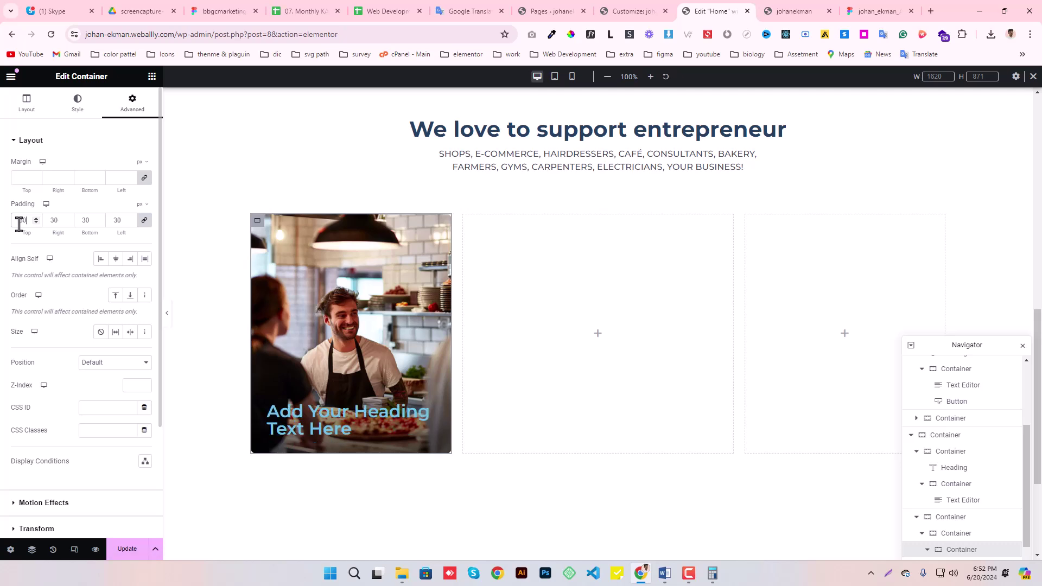
{"action": "left_click", "coordinate": [126, 550]}
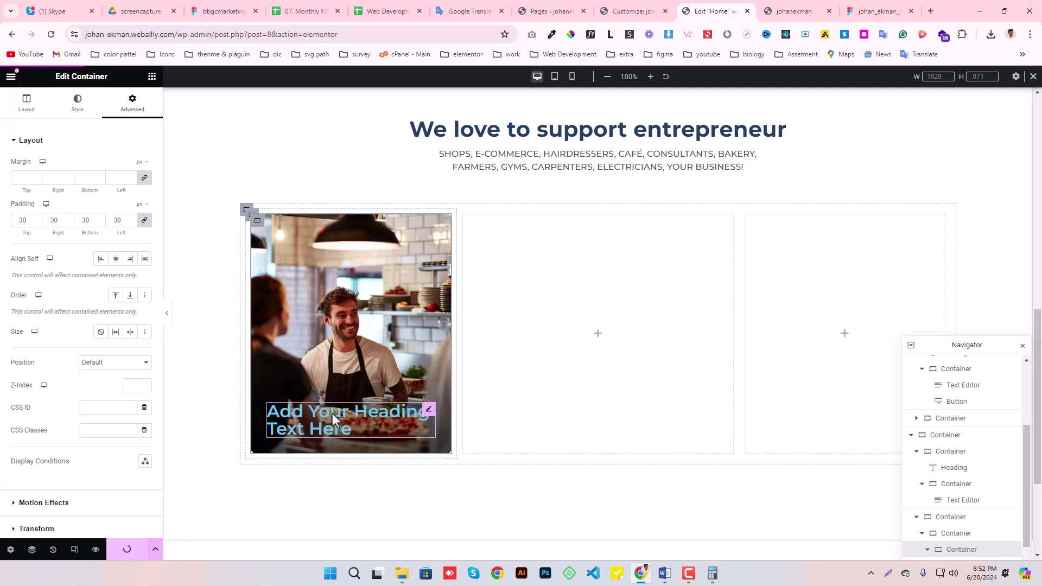
Center-align the heading inside the image card.
{"action": "left_click", "coordinate": [352, 429]}
{"action": "left_click", "coordinate": [78, 105]}
{"action": "left_click", "coordinate": [115, 166]}
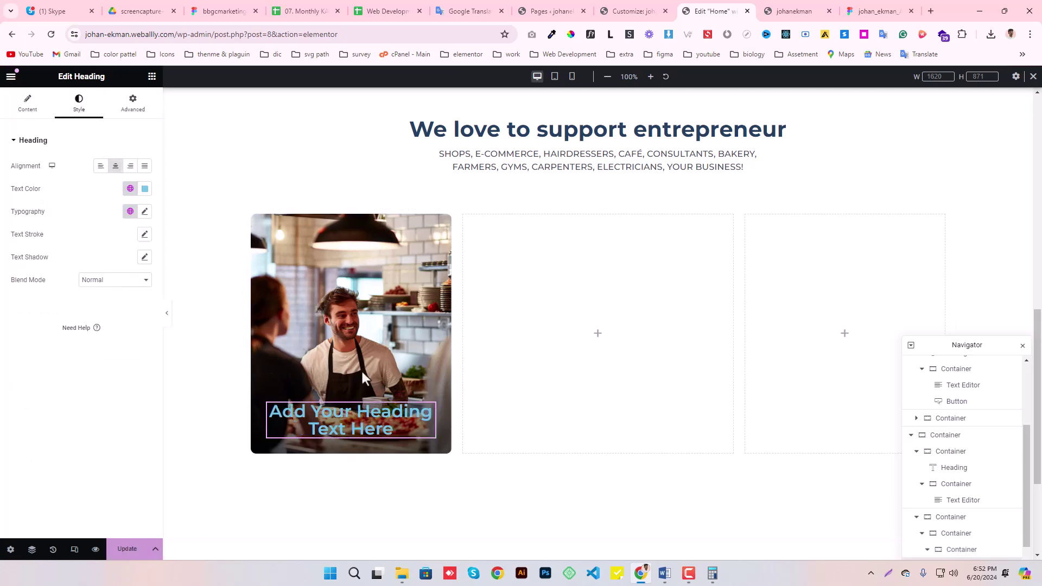
Check the card label in Figma, then set the heading's title to Pizzaria and its HTML tag to H3 in Elementor.
{"action": "left_click", "coordinate": [879, 11]}
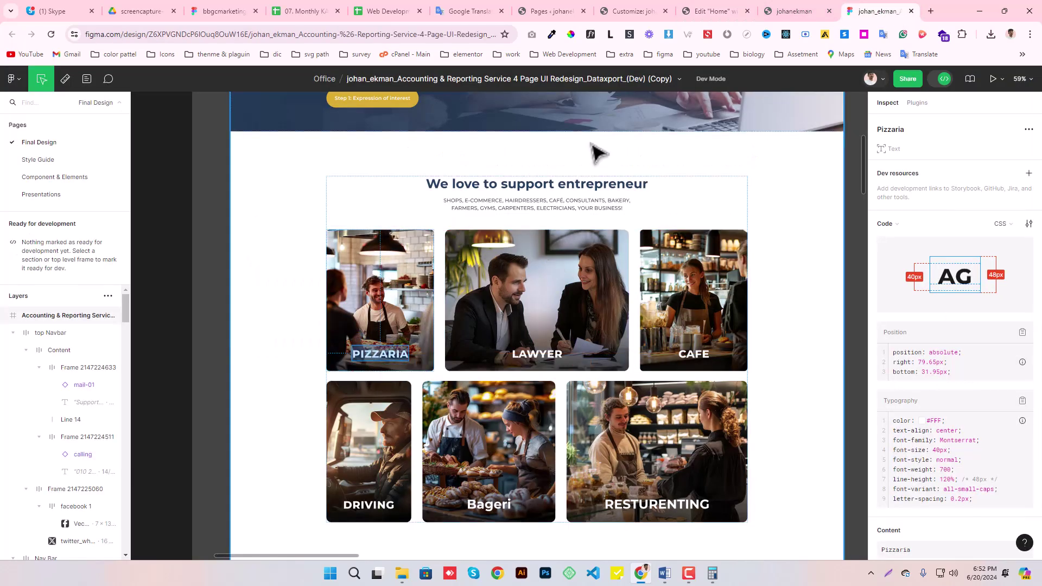
{"action": "left_click", "coordinate": [711, 10]}
{"action": "left_click", "coordinate": [28, 103]}
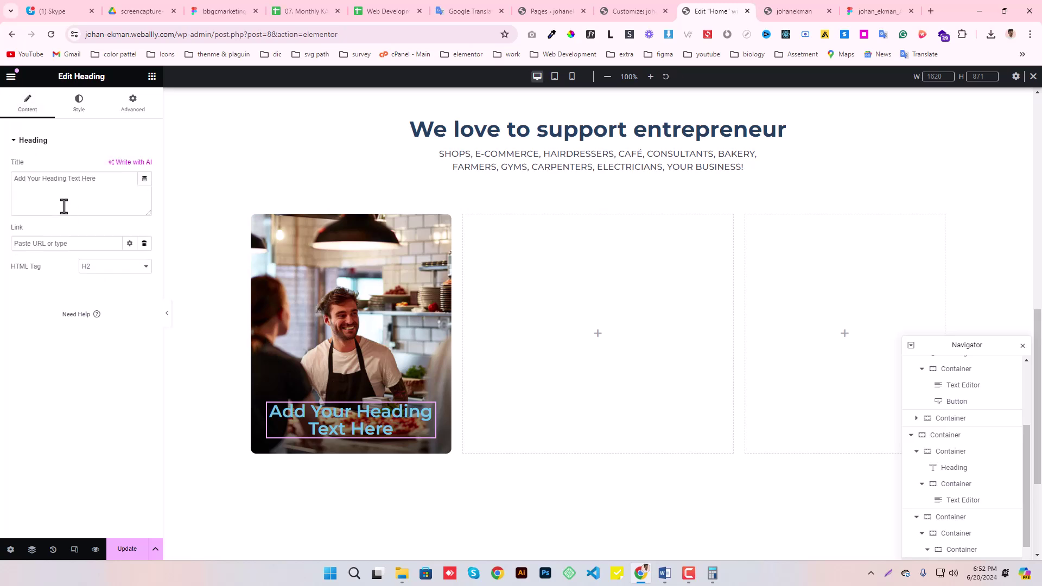
{"action": "triple_click", "coordinate": [112, 185]}
{"action": "type", "text": "Pizzaria"}
{"action": "left_click", "coordinate": [111, 266]}
{"action": "left_click", "coordinate": [95, 300]}
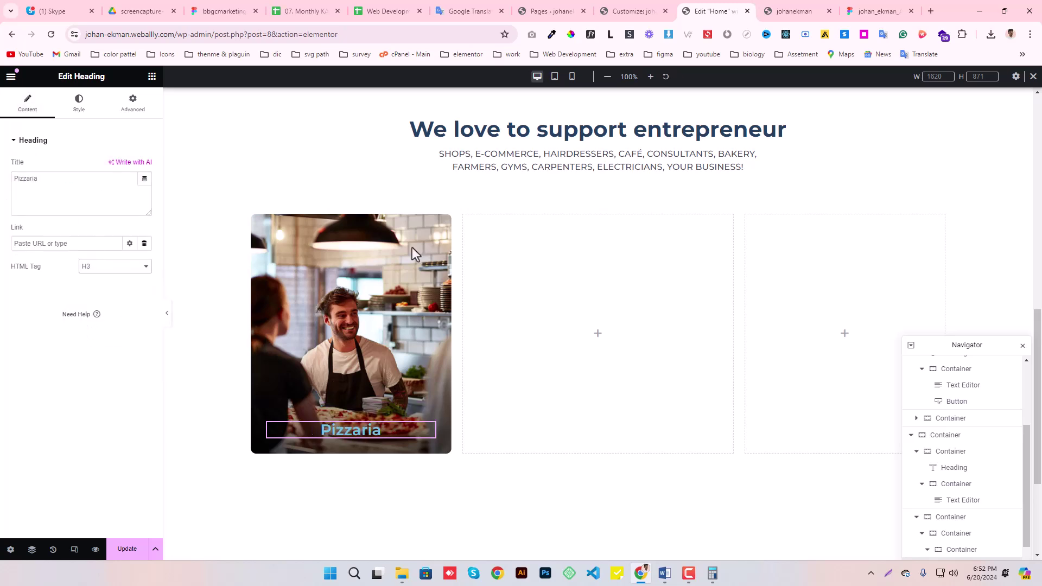
Review the label's text style in Figma and apply the global white text color to the Pizzaria heading in Elementor.
{"action": "left_click", "coordinate": [869, 7]}
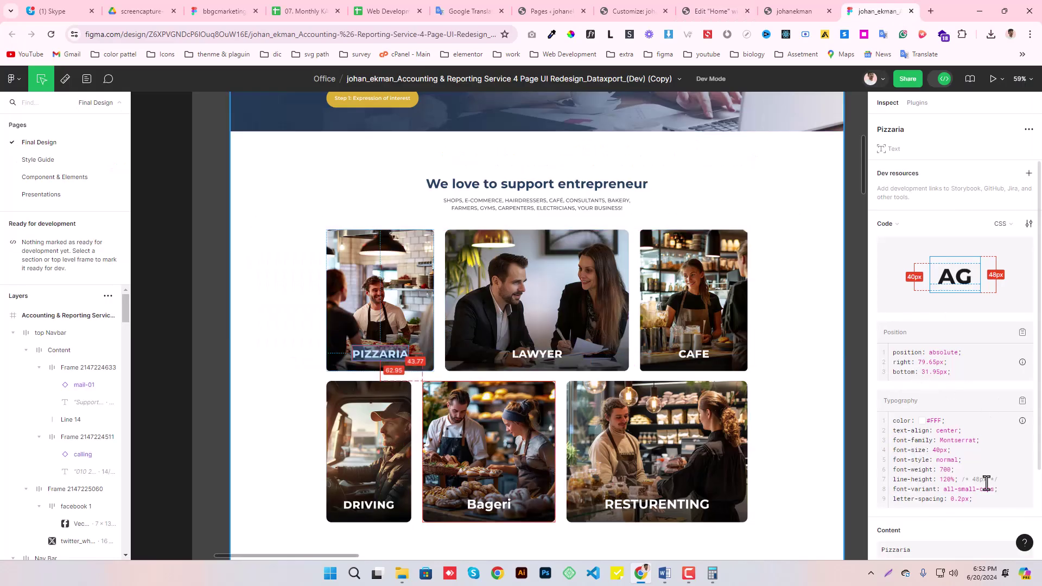
{"action": "left_click", "coordinate": [944, 470]}
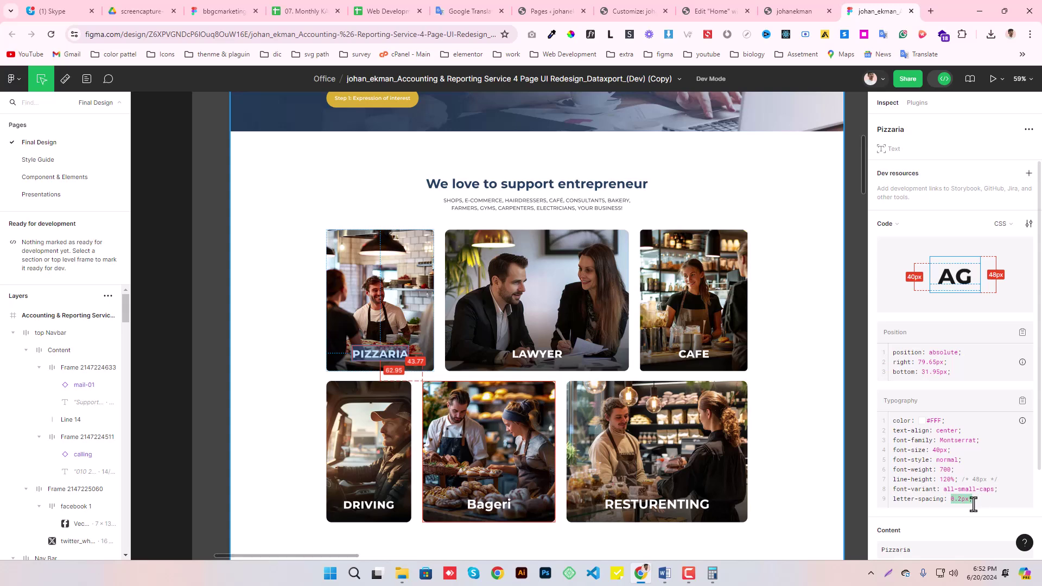
{"action": "left_click", "coordinate": [714, 11]}
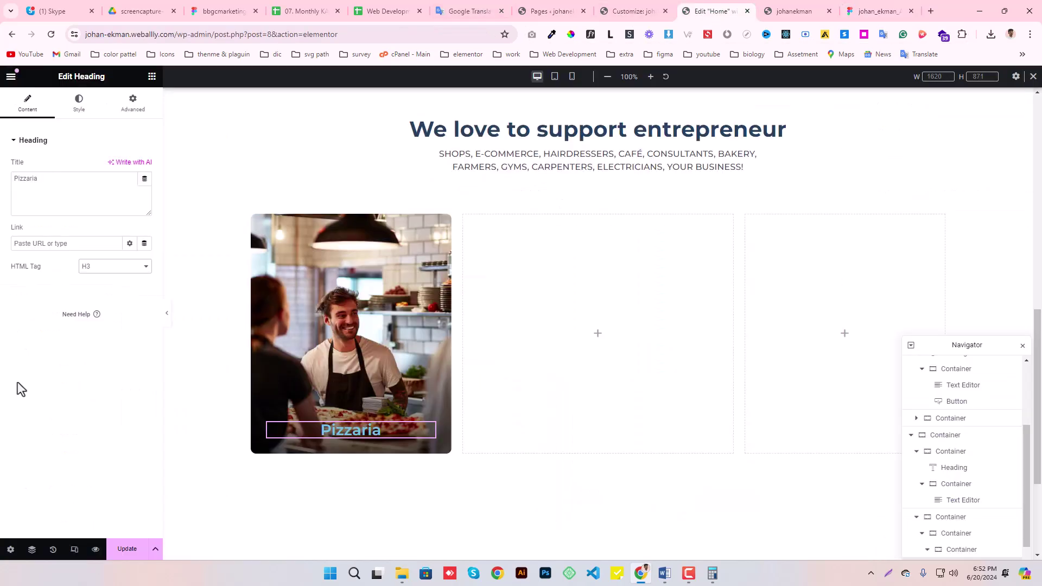
{"action": "left_click", "coordinate": [78, 107]}
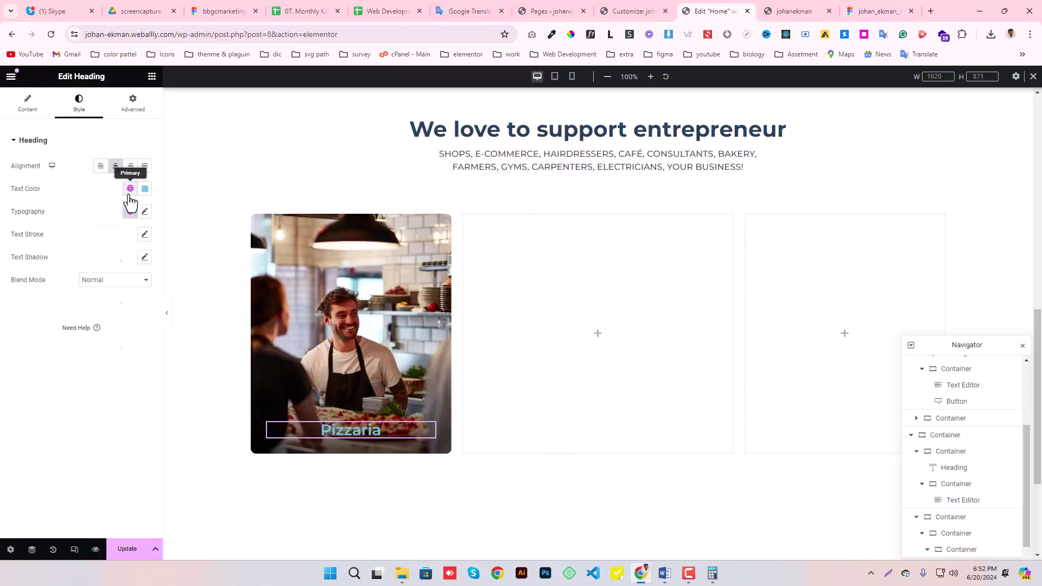
{"action": "left_click", "coordinate": [131, 189]}
{"action": "left_click", "coordinate": [52, 350]}
Set the Pizzaria heading's font size to 40 px and its weight to 700 (Bold), following the Figma typography.
{"action": "left_click", "coordinate": [144, 211]}
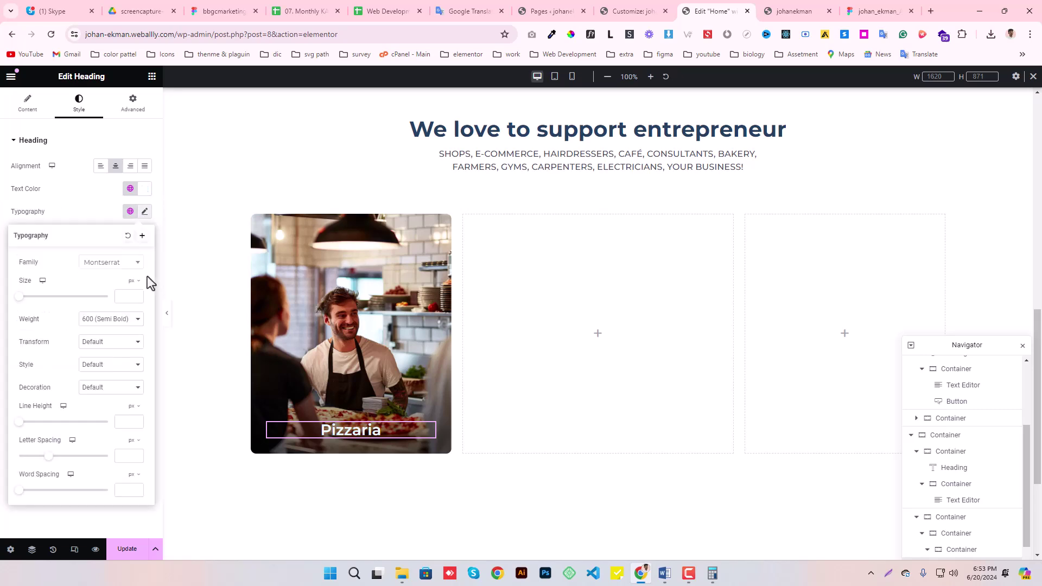
{"action": "left_click", "coordinate": [858, 10]}
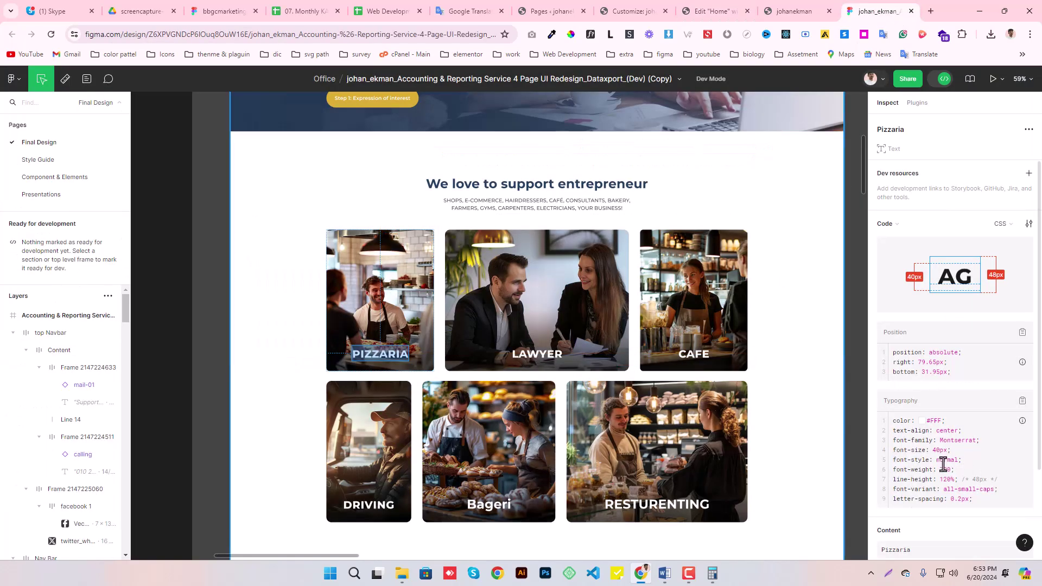
{"action": "left_click", "coordinate": [711, 11]}
{"action": "type", "text": "40"}
{"action": "left_click", "coordinate": [114, 321]}
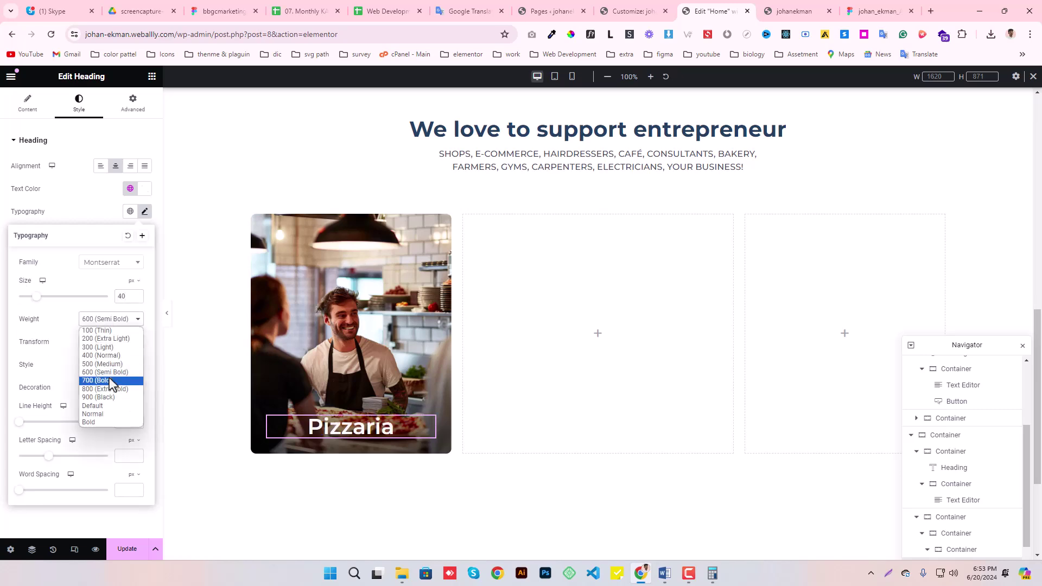
{"action": "left_click", "coordinate": [102, 381]}
Set the heading's line height to 48 px, letter spacing to 0.2 px and transform to Uppercase per Figma, and save the page.
{"action": "left_click", "coordinate": [877, 11]}
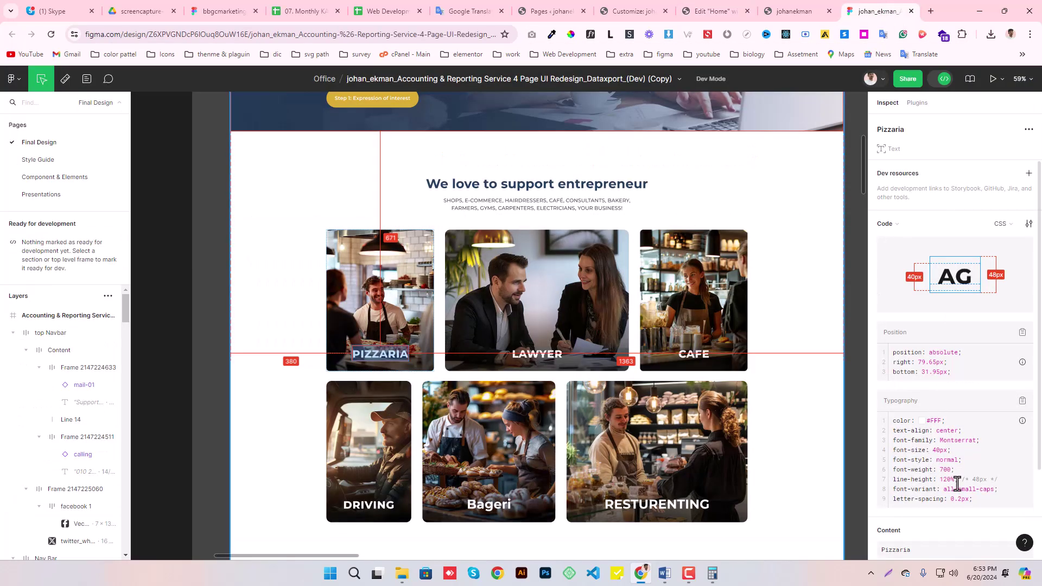
{"action": "left_click", "coordinate": [711, 10]}
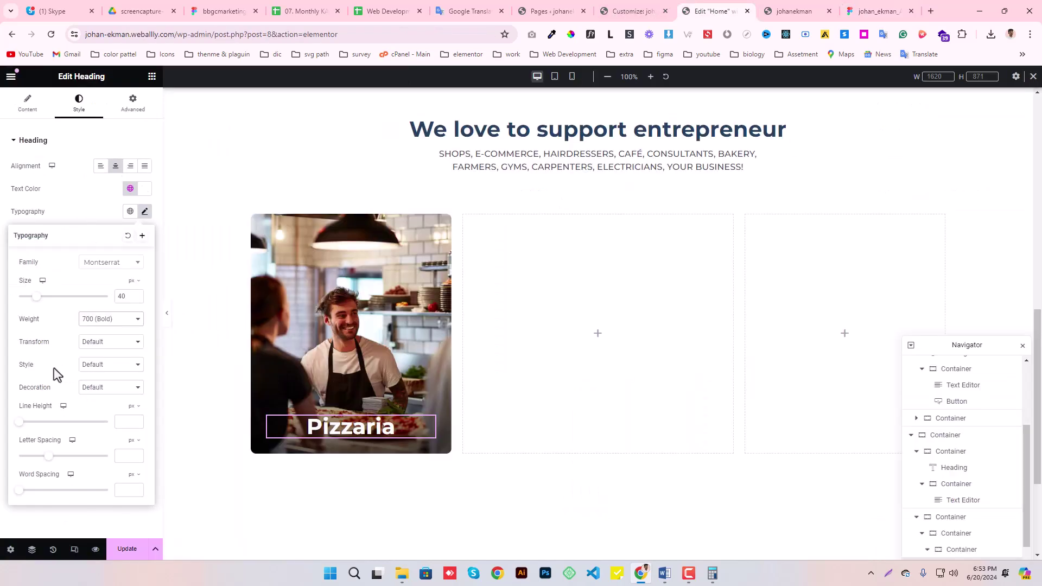
{"action": "type", "text": "48"}
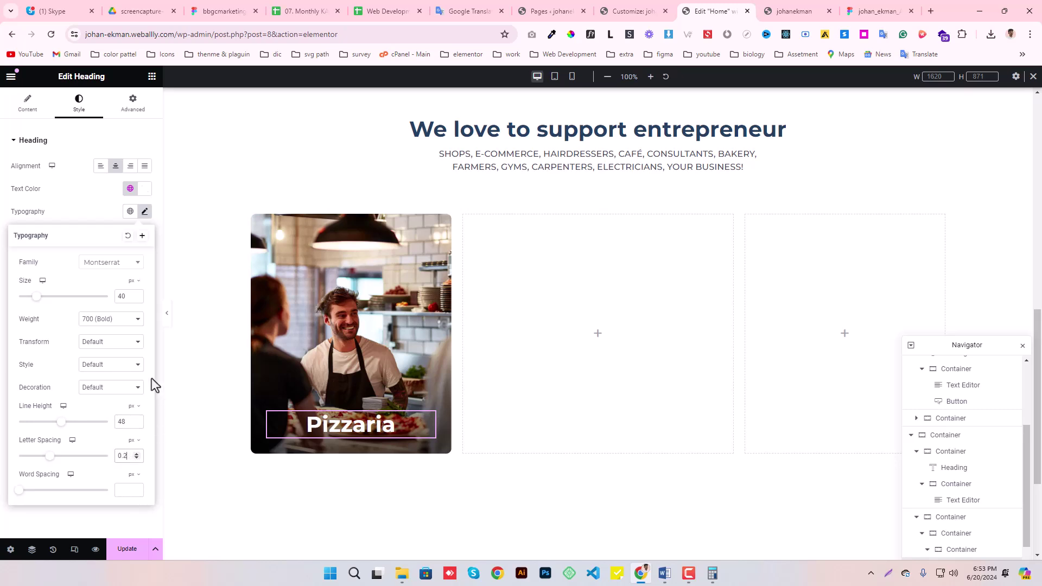
{"action": "left_click", "coordinate": [99, 345]}
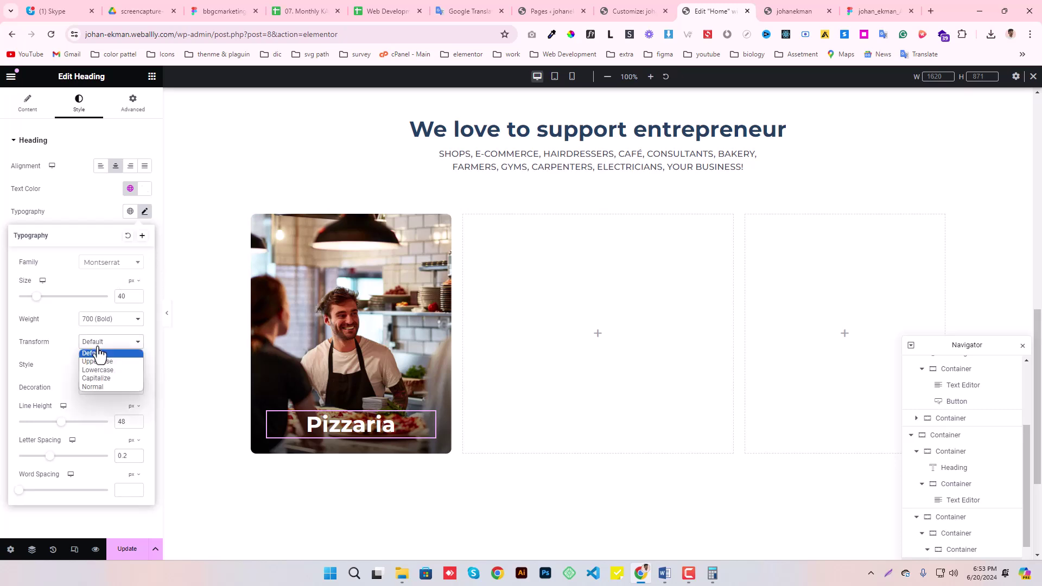
{"action": "left_click", "coordinate": [102, 362]}
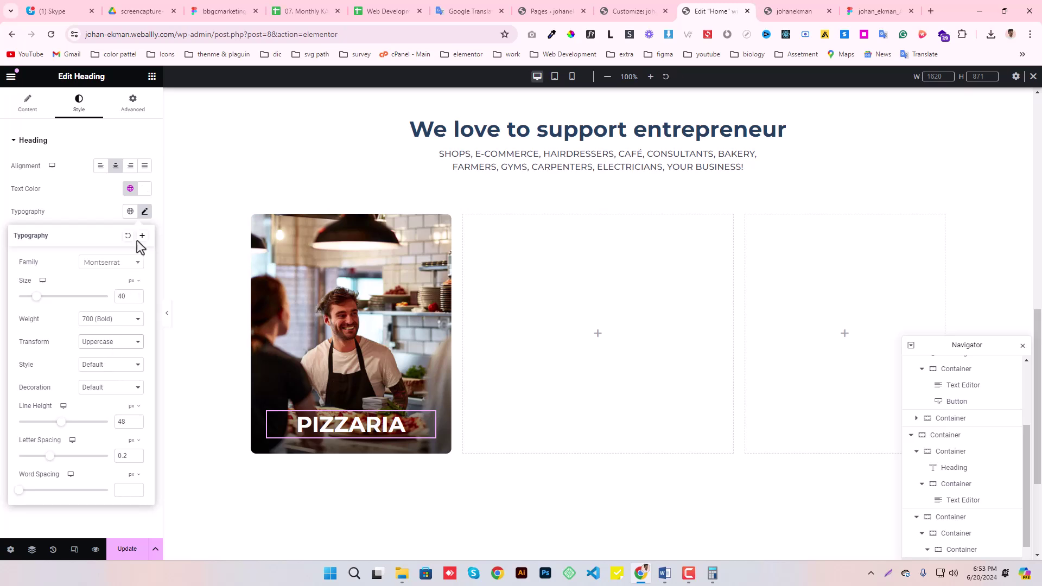
{"action": "left_click", "coordinate": [145, 212]}
{"action": "left_click", "coordinate": [127, 549]}
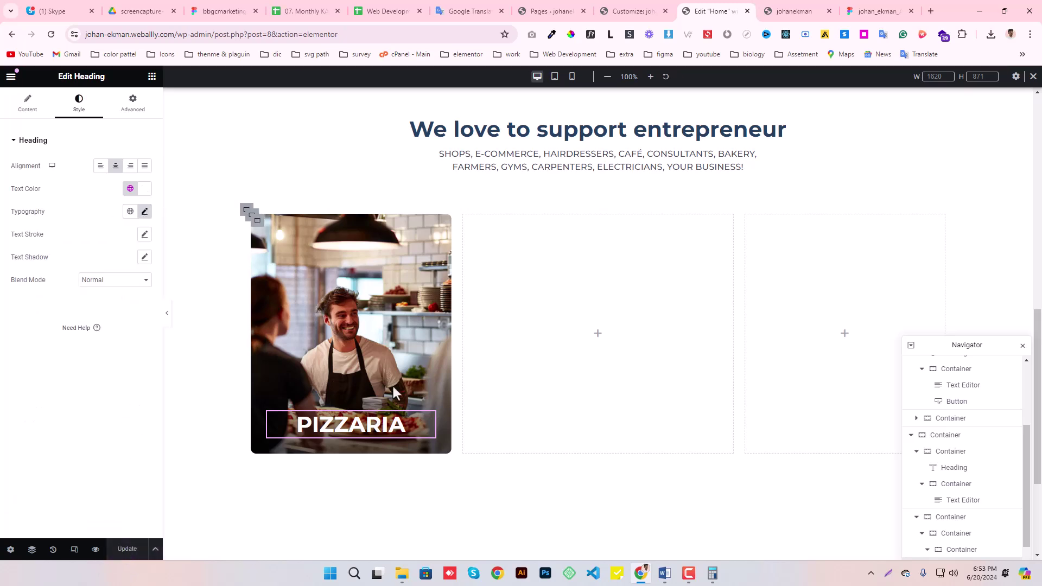
Copy the finished Pizzaria card container and paste it into the second and third columns.
{"action": "right_click", "coordinate": [259, 230]}
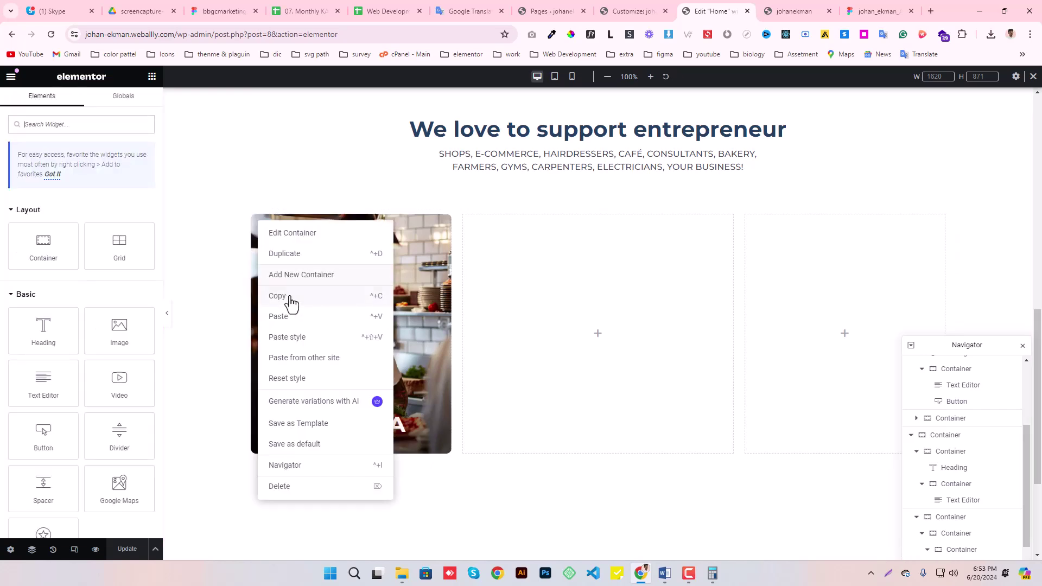
{"action": "left_click", "coordinate": [289, 300]}
{"action": "right_click", "coordinate": [563, 300]}
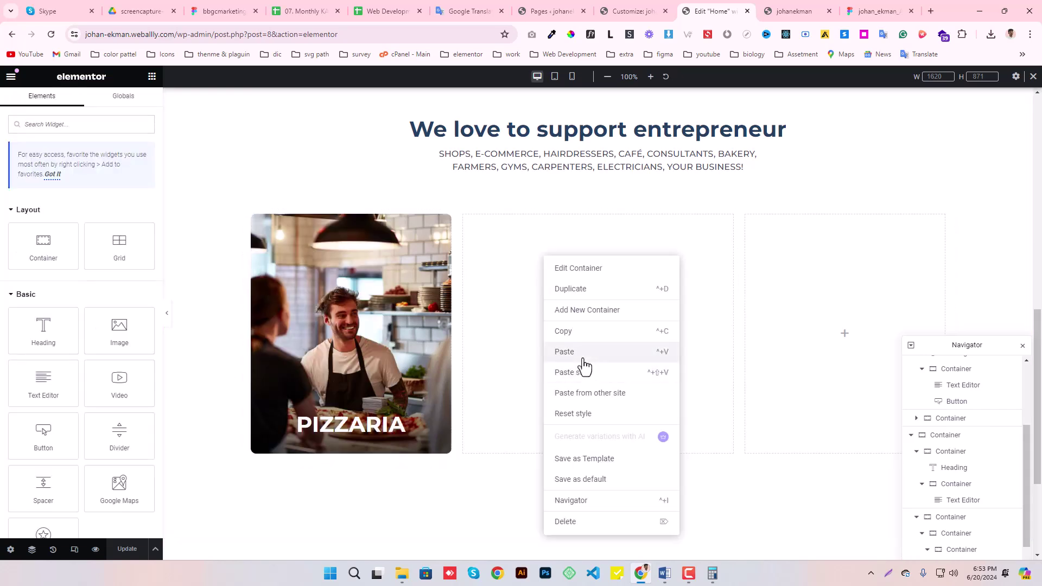
{"action": "left_click", "coordinate": [582, 354]}
{"action": "right_click", "coordinate": [775, 247]}
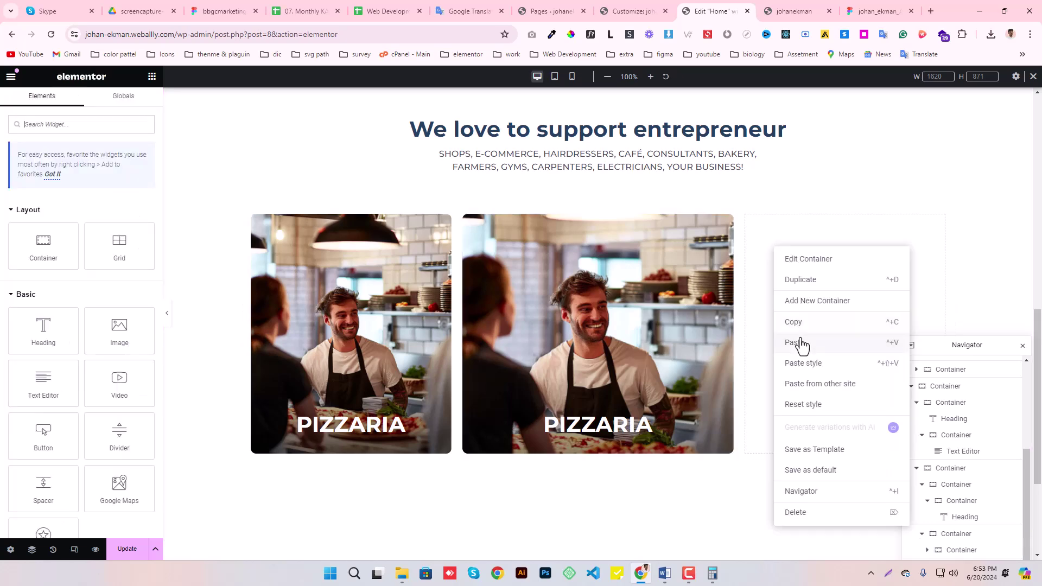
{"action": "left_click", "coordinate": [798, 347]}
Switch to the Figma design, leave Dev Mode and place a copy of the Lawyer card image on the empty canvas beside the Home page.
{"action": "scroll", "coordinate": [701, 356], "scroll_direction": "down", "scroll_amount": 2}
{"action": "scroll", "coordinate": [624, 304], "scroll_direction": "up", "scroll_amount": 2}
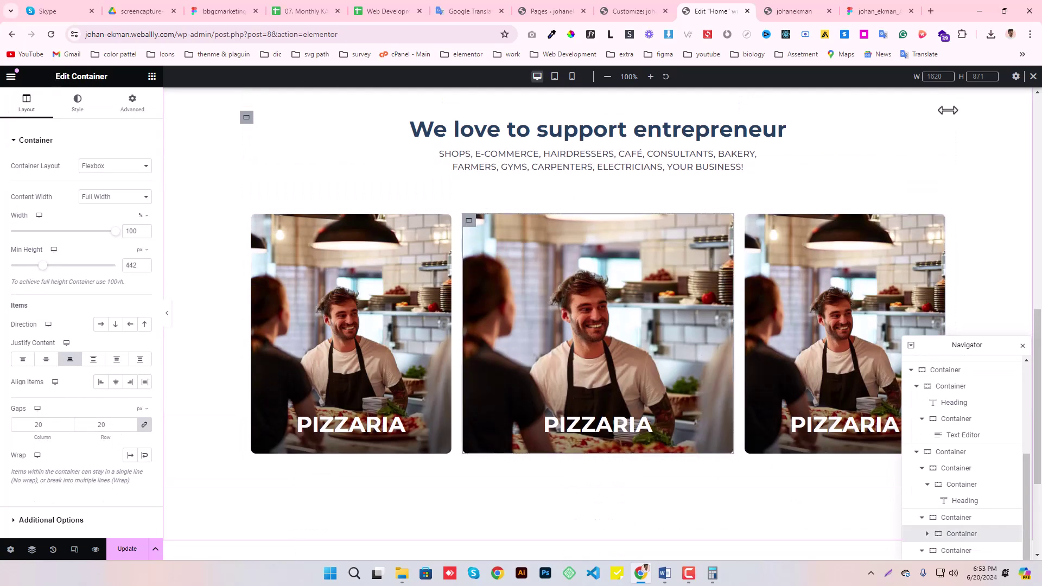
{"action": "left_click", "coordinate": [874, 11]}
{"action": "left_click", "coordinate": [527, 276]}
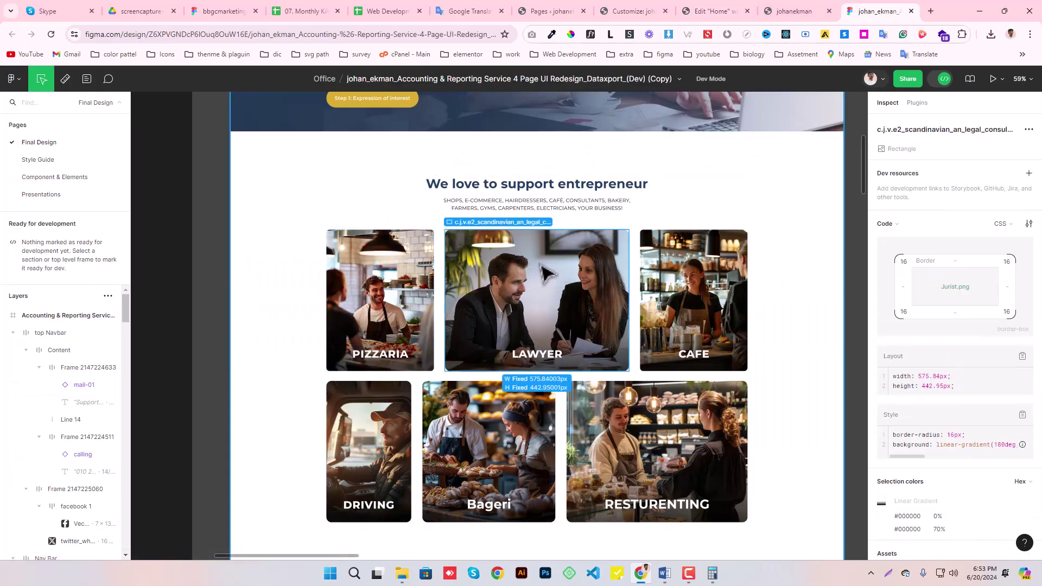
{"action": "scroll", "coordinate": [547, 272], "scroll_direction": "down", "scroll_amount": 3}
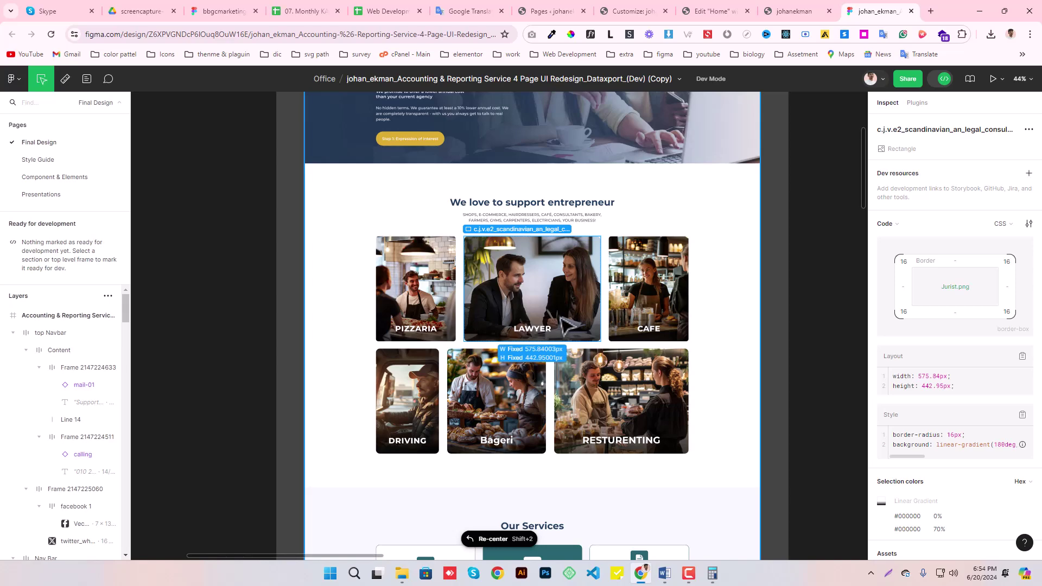
{"action": "left_click_drag", "start_coordinate": [556, 290], "coordinate": [584, 311]}
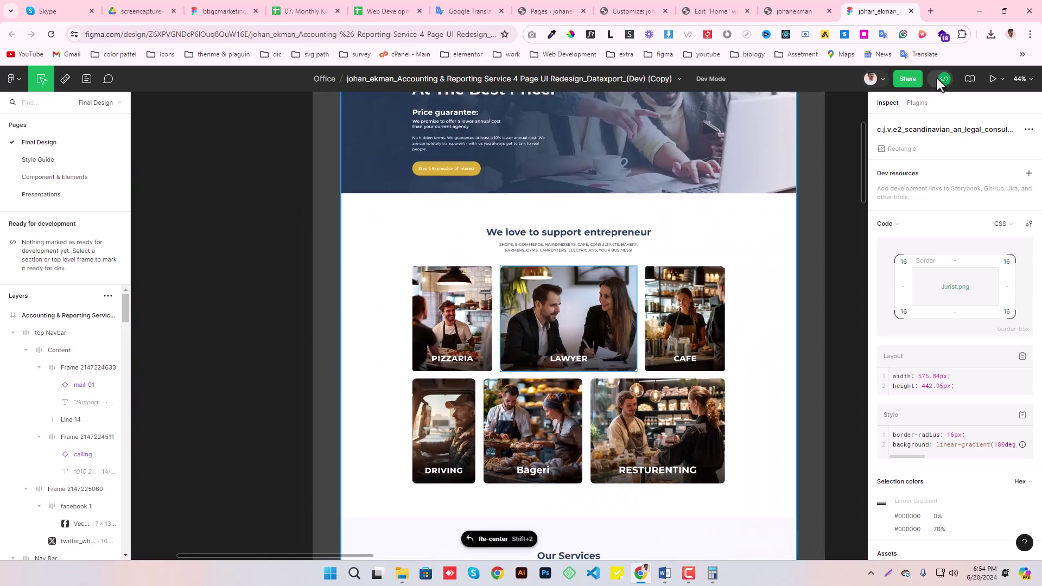
{"action": "key", "text": "shift+d"}
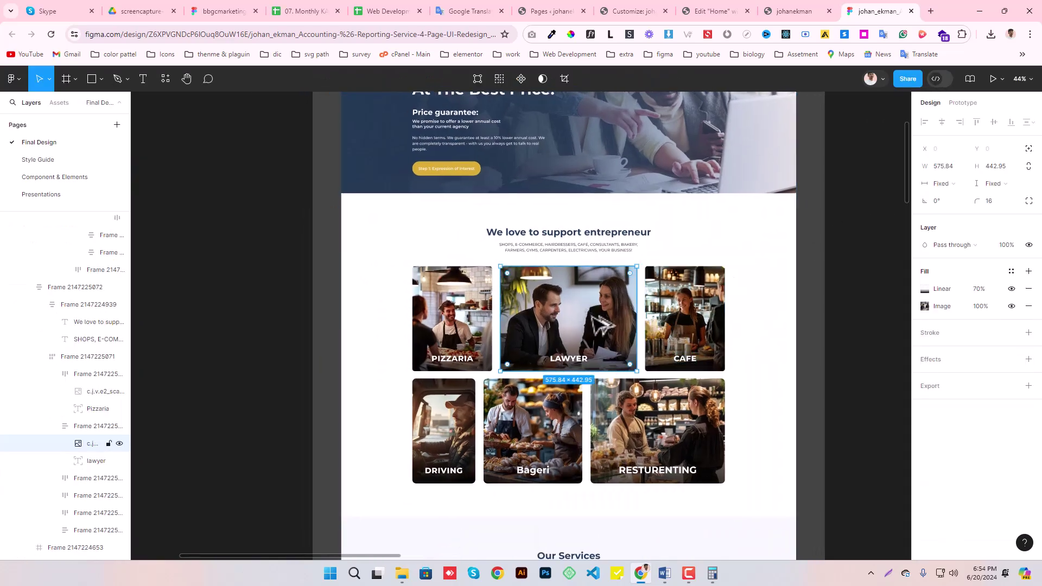
{"action": "key", "text": "ctrl+v"}
{"action": "scroll", "coordinate": [283, 489], "scroll_direction": "left", "scroll_amount": 2}
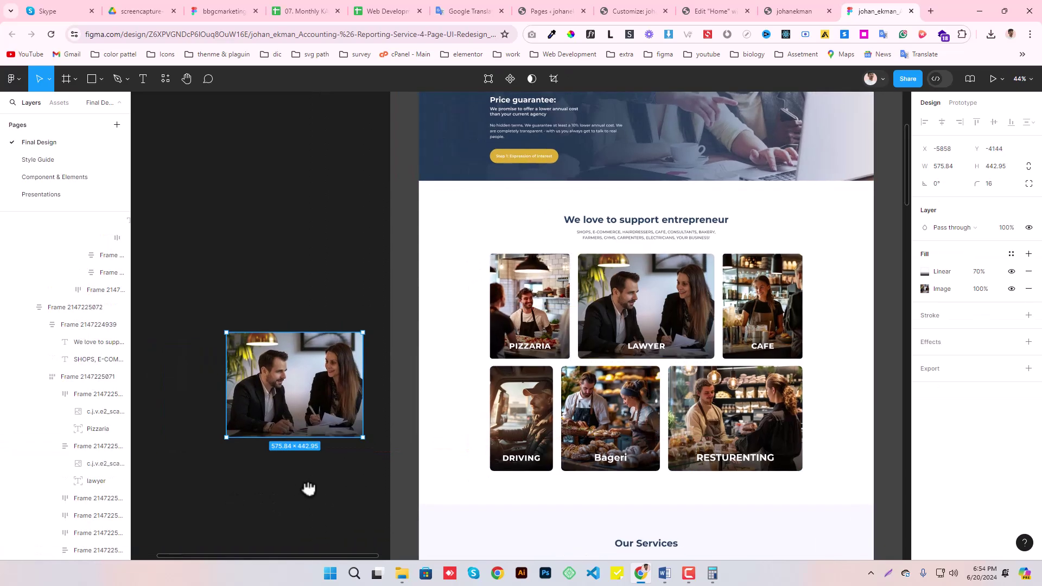
Export the copied Lawyer image as a PNG at 1x.
{"action": "left_click", "coordinate": [294, 498]}
{"action": "left_click", "coordinate": [294, 396]}
{"action": "left_click", "coordinate": [946, 380]}
{"action": "left_click", "coordinate": [941, 430]}
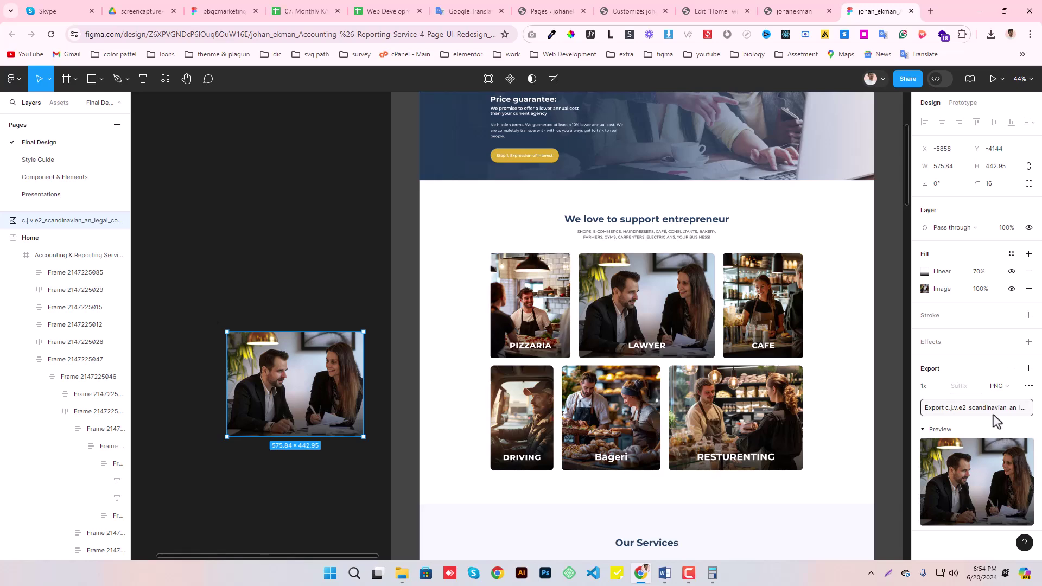
{"action": "left_click", "coordinate": [842, 333]}
Place a copy of the Cafe card on the empty canvas above the Lawyer image and delete the copy's label.
{"action": "left_click", "coordinate": [745, 318]}
{"action": "left_click", "coordinate": [745, 318]}
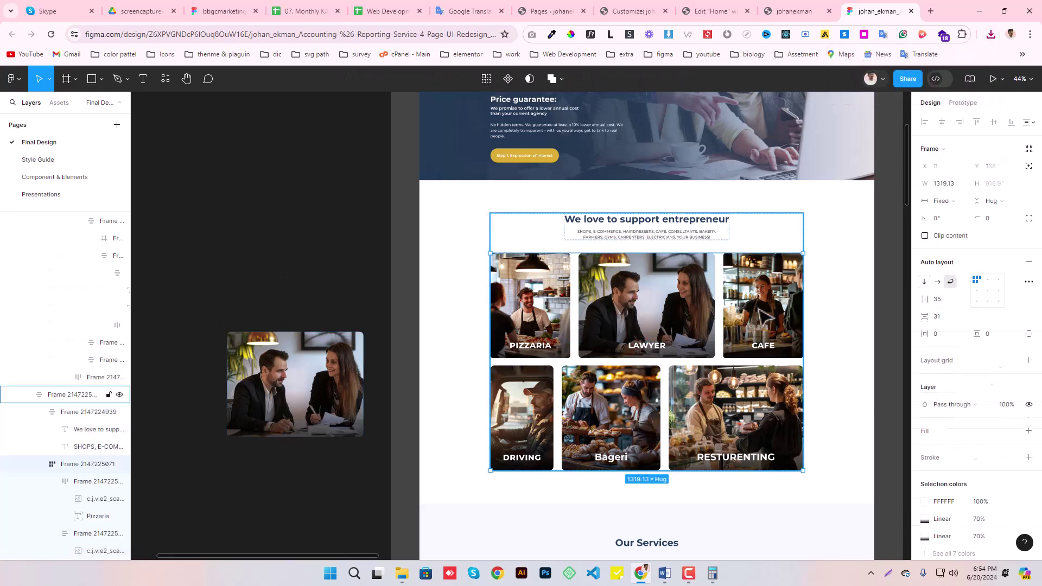
{"action": "left_click", "coordinate": [760, 310]}
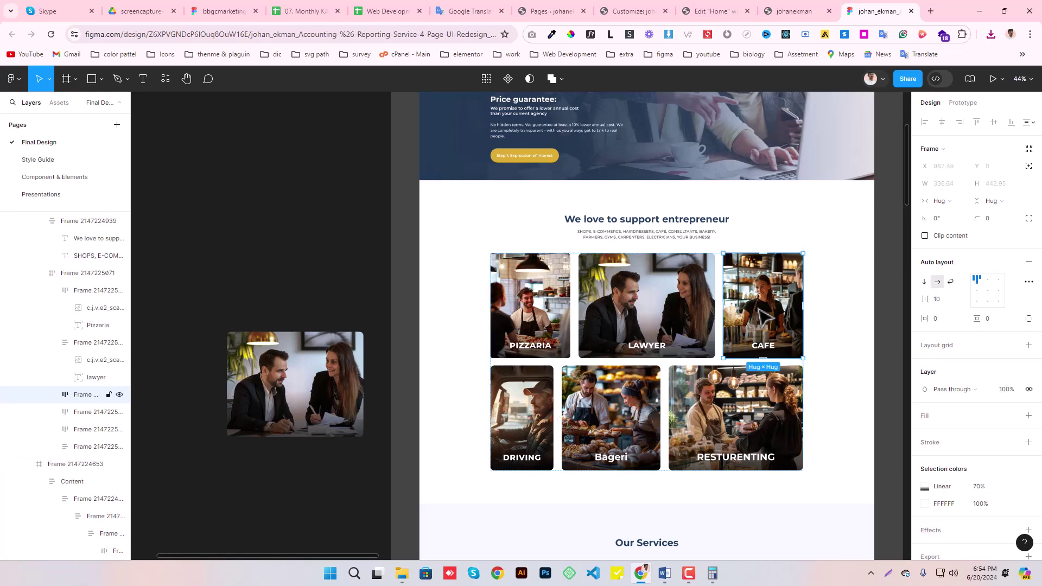
{"action": "left_click_drag", "start_coordinate": [765, 318], "coordinate": [223, 231]}
{"action": "left_click", "coordinate": [310, 285]}
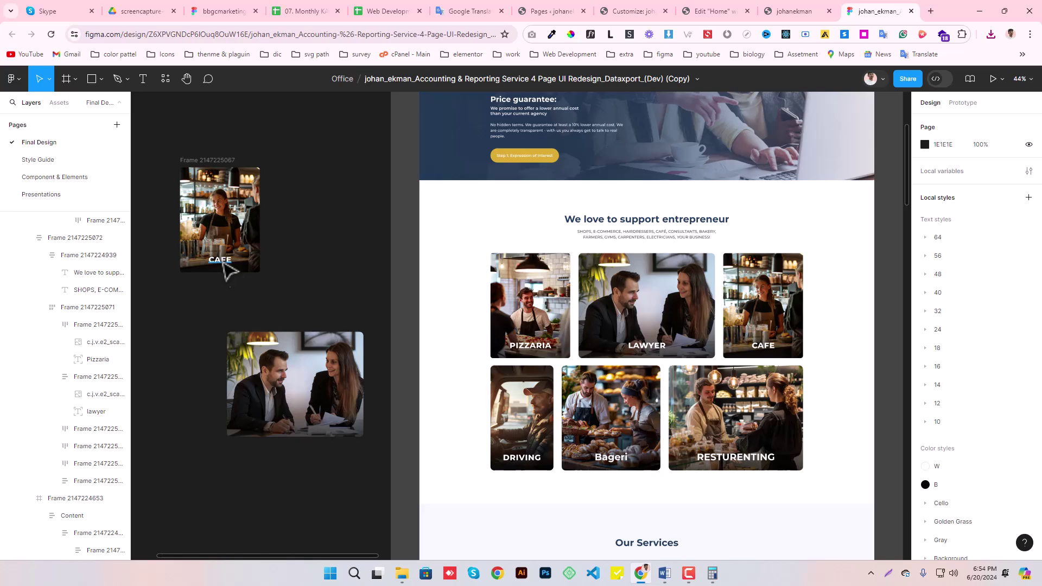
{"action": "left_click", "coordinate": [223, 260]}
{"action": "key", "text": "Delete"}
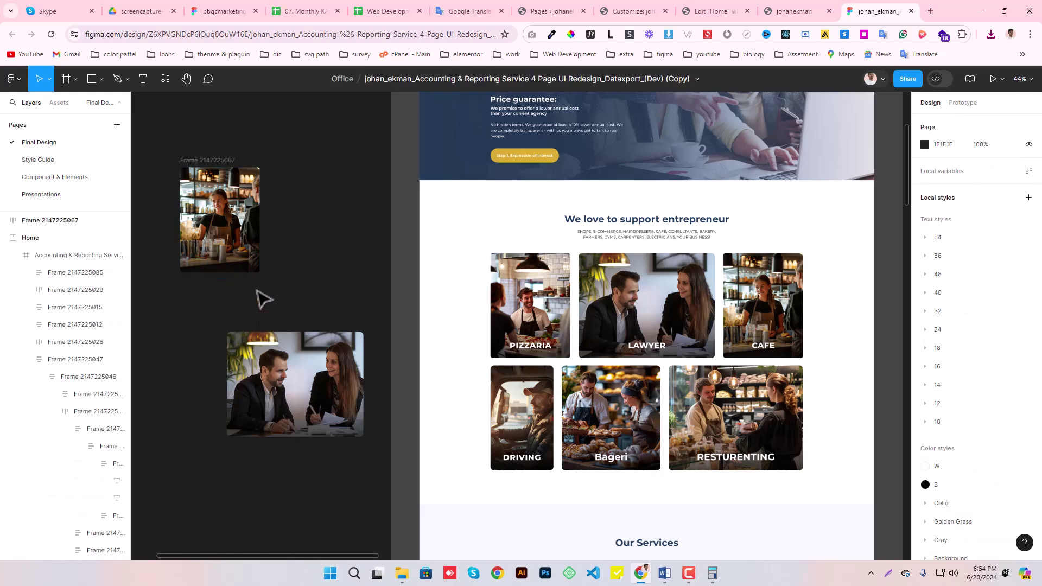
Export the label-free Cafe card frame as a PNG at 1x.
{"action": "left_click", "coordinate": [291, 361]}
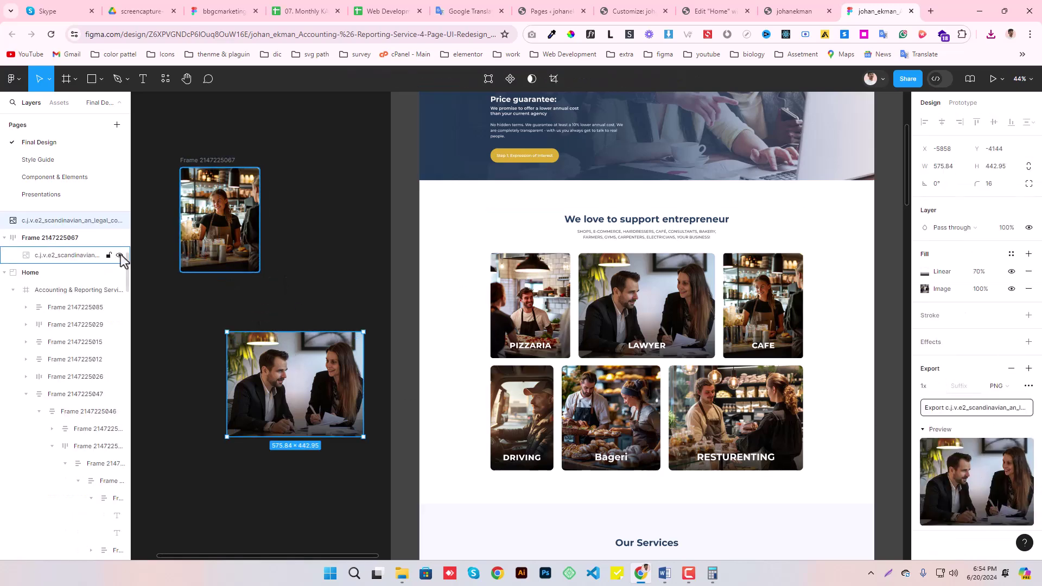
{"action": "left_click", "coordinate": [151, 210]}
{"action": "left_click", "coordinate": [236, 213]}
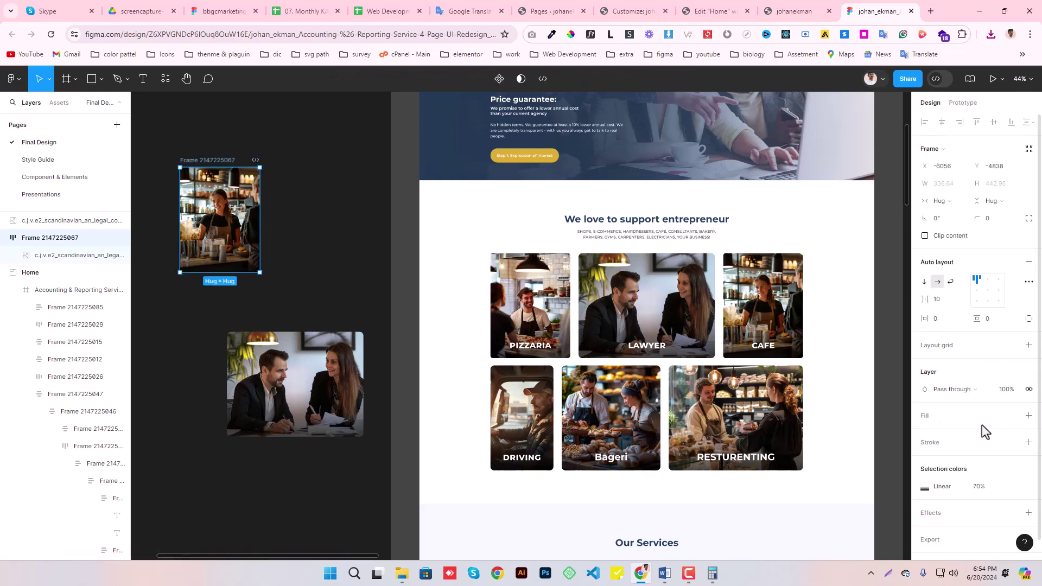
{"action": "left_click", "coordinate": [942, 530]}
{"action": "scroll", "coordinate": [942, 529], "scroll_direction": "down", "scroll_amount": 3}
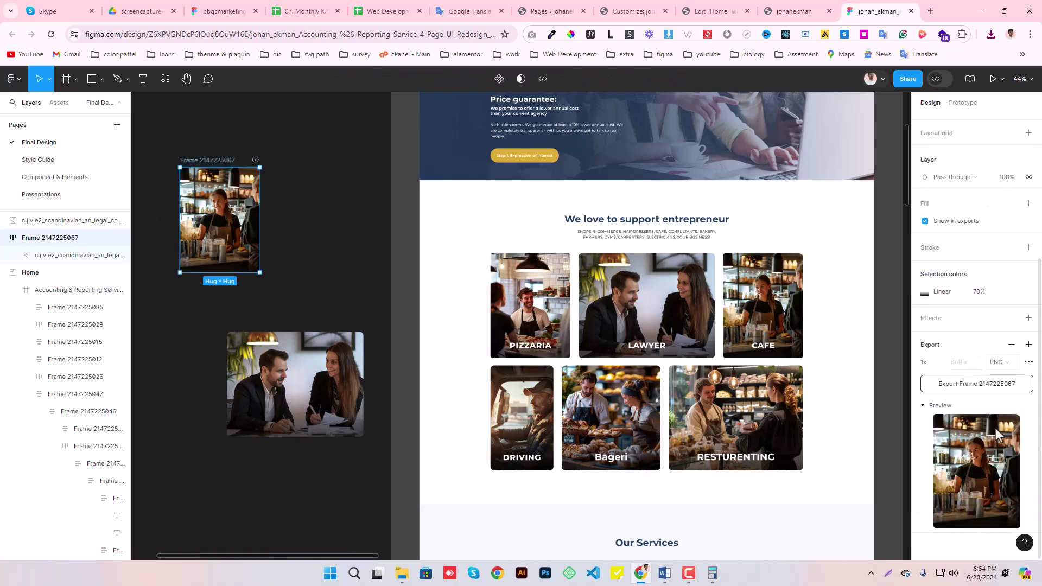
{"action": "left_click", "coordinate": [1001, 385]}
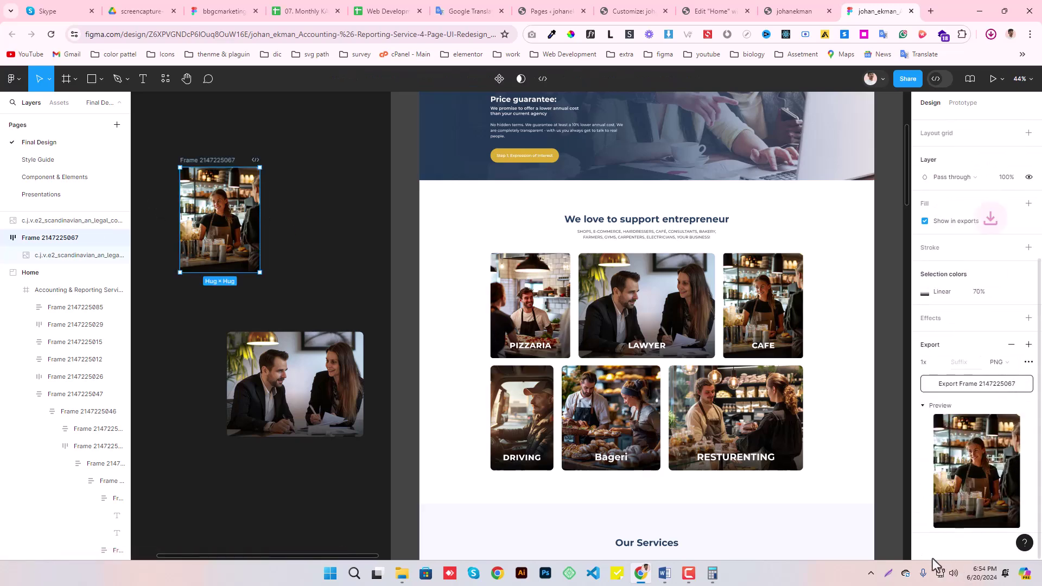
{"action": "left_click", "coordinate": [889, 423]}
{"action": "scroll", "coordinate": [868, 392], "scroll_direction": "down", "scroll_amount": 3}
{"action": "left_click_drag", "start_coordinate": [861, 393], "coordinate": [639, 403]}
In the Elementor editor, open the middle card's background image selection and upload the exported Cafe and Lawyer images to the media library.
{"action": "left_click", "coordinate": [713, 11]}
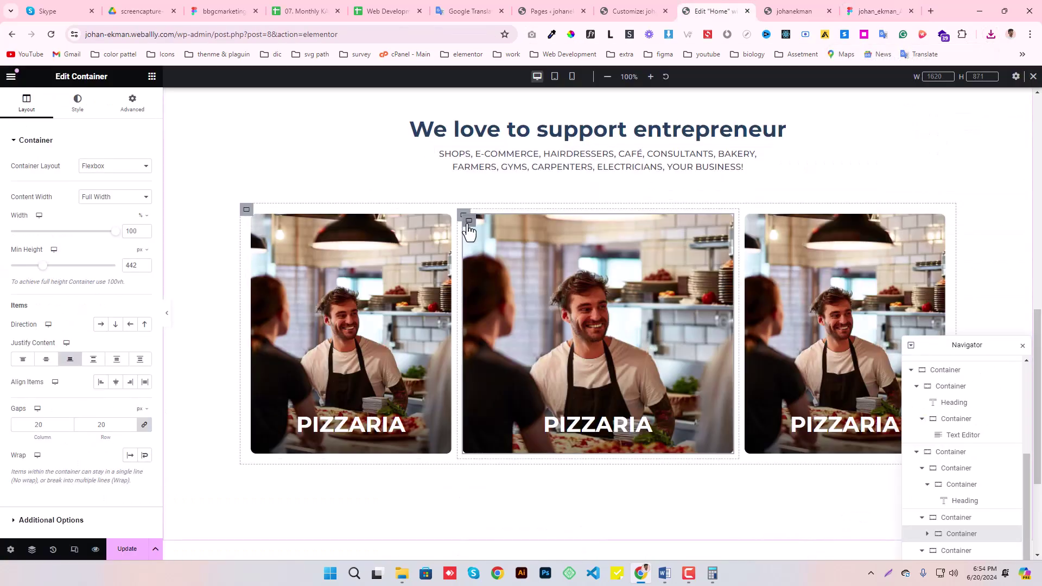
{"action": "left_click", "coordinate": [82, 106]}
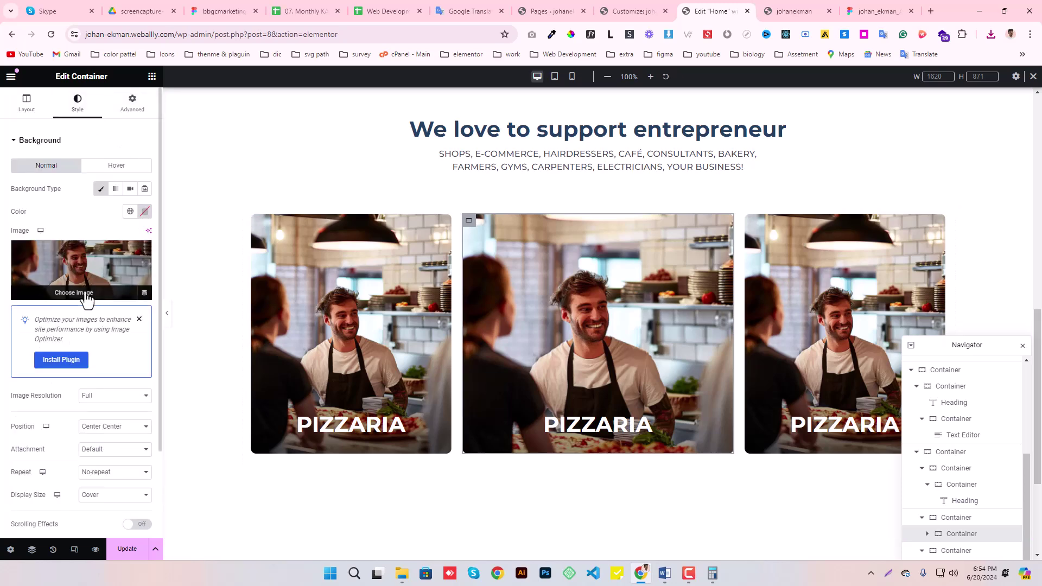
{"action": "left_click", "coordinate": [86, 293]}
{"action": "left_click", "coordinate": [991, 34]}
{"action": "left_click_drag", "start_coordinate": [902, 119], "coordinate": [451, 380]}
{"action": "left_click_drag", "start_coordinate": [891, 174], "coordinate": [470, 394]}
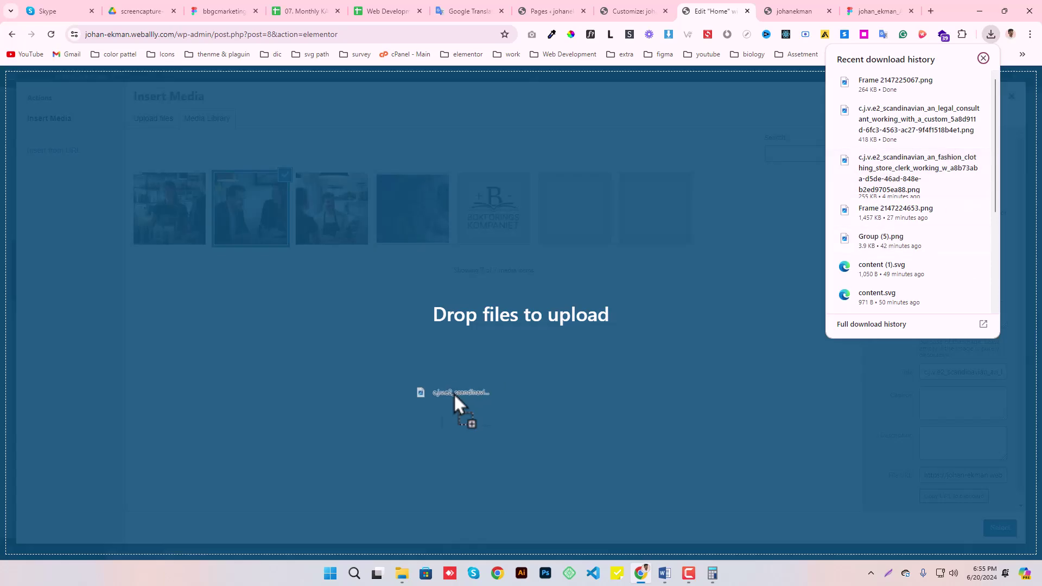
{"action": "left_click_drag", "start_coordinate": [402, 402], "coordinate": [403, 402]}
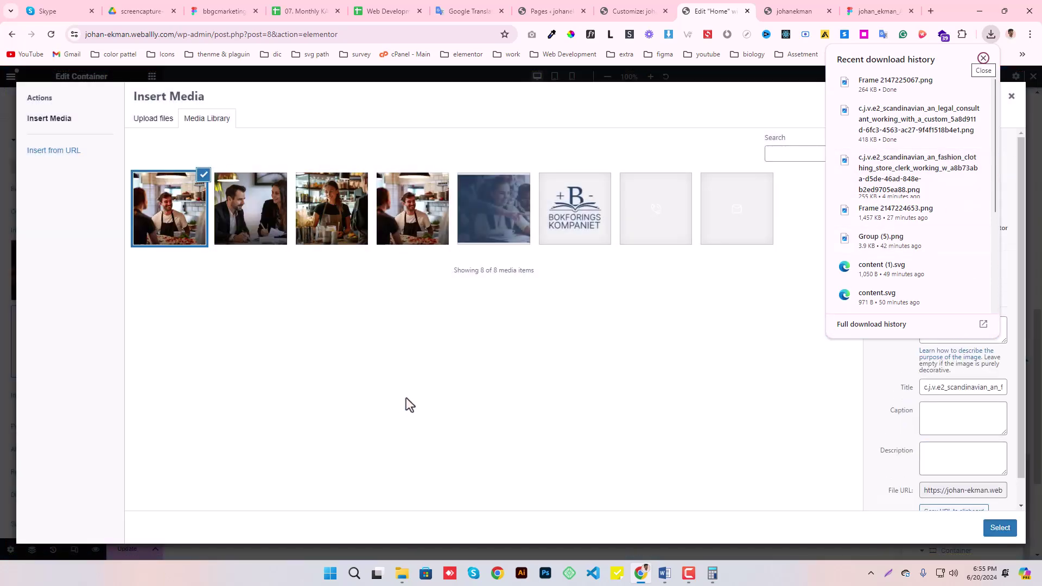
Permanently delete the duplicate Pizzaria image from the media library.
{"action": "left_click", "coordinate": [406, 398]}
{"action": "left_click", "coordinate": [905, 297]}
{"action": "left_click", "coordinate": [568, 125]}
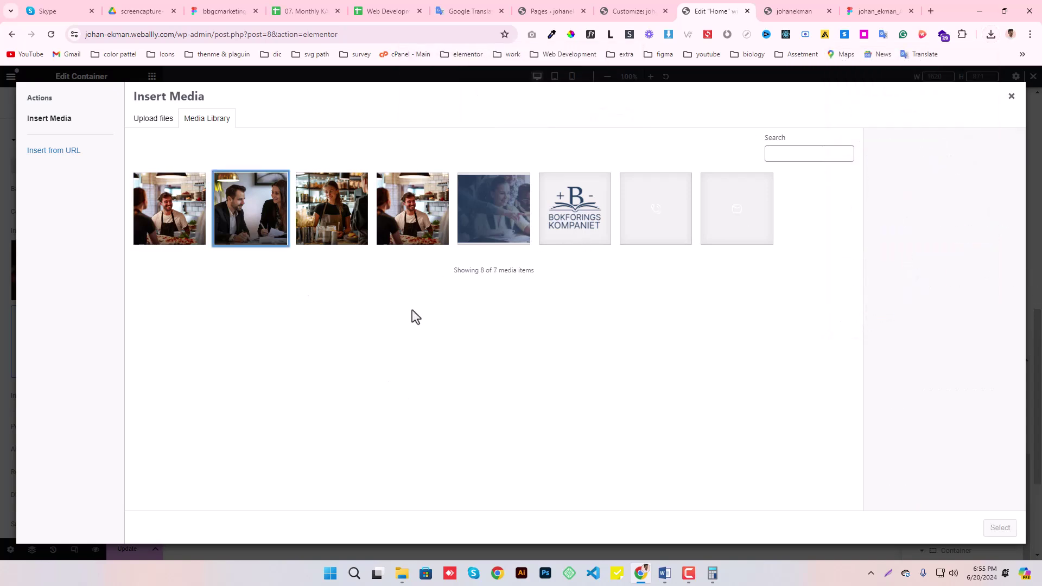
{"action": "left_click", "coordinate": [269, 437]}
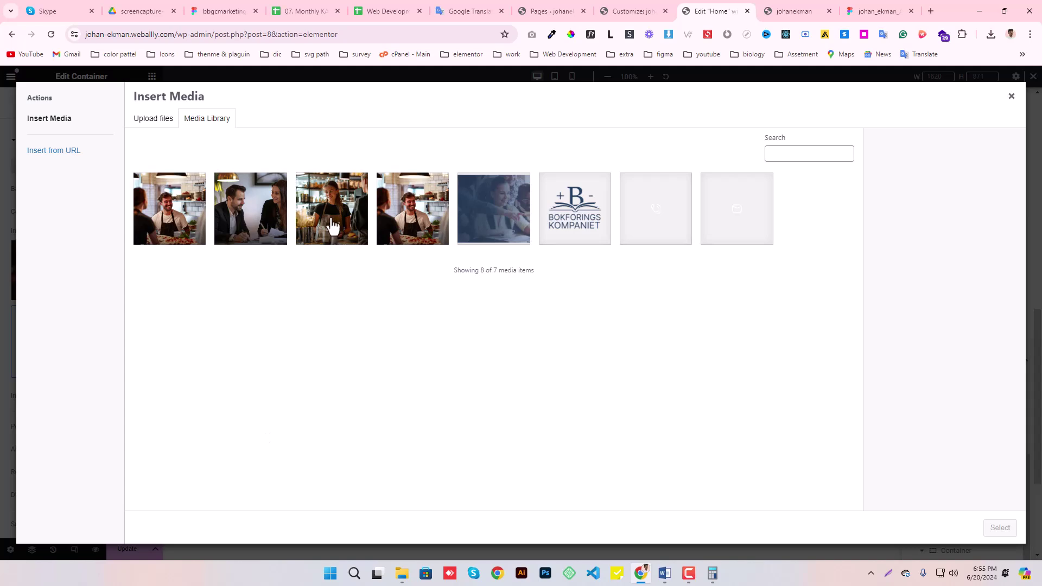
Use the Lawyer image as the middle card's background and update the page.
{"action": "left_click", "coordinate": [262, 234]}
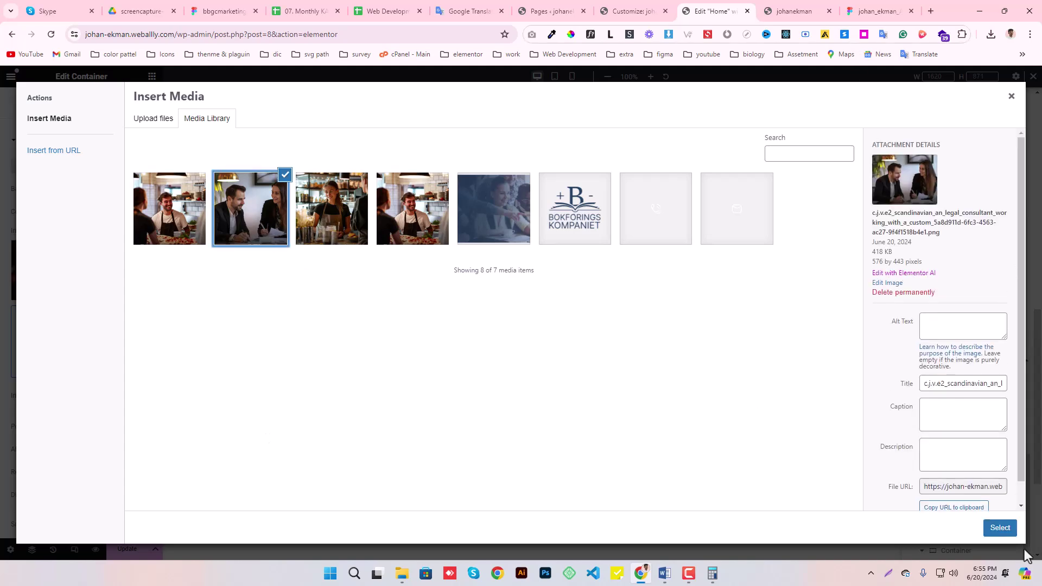
{"action": "left_click", "coordinate": [1001, 529]}
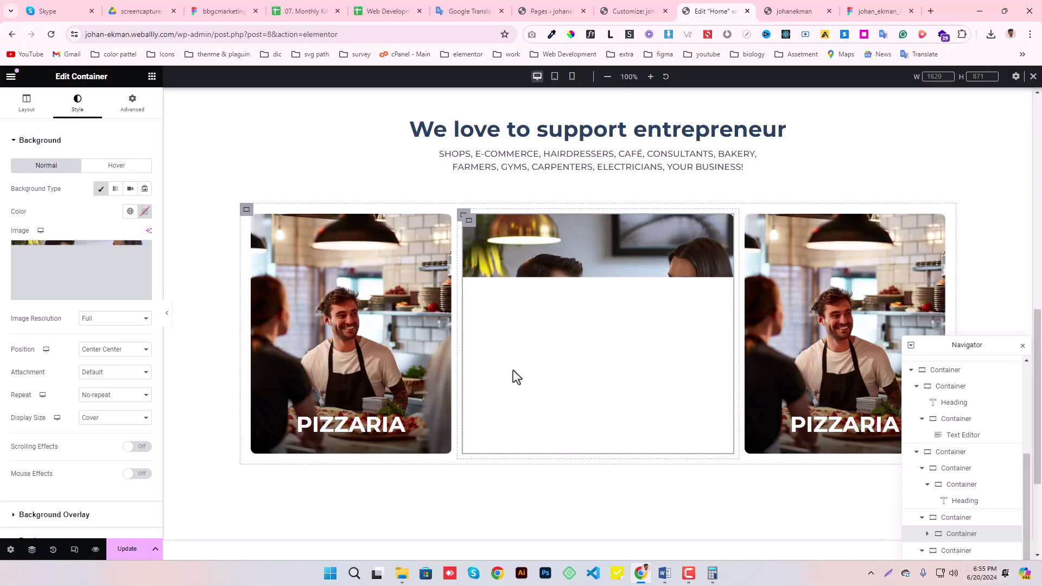
{"action": "left_click", "coordinate": [133, 552]}
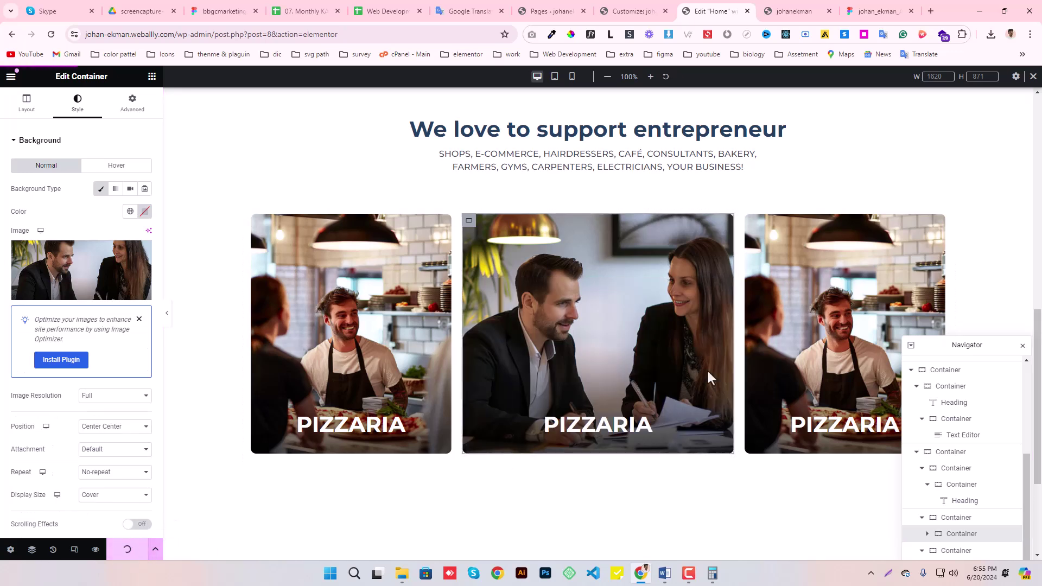
Open the middle card's heading for editing and inspect the Lawyer label's text in Figma's Dev Mode.
{"action": "left_click", "coordinate": [589, 432]}
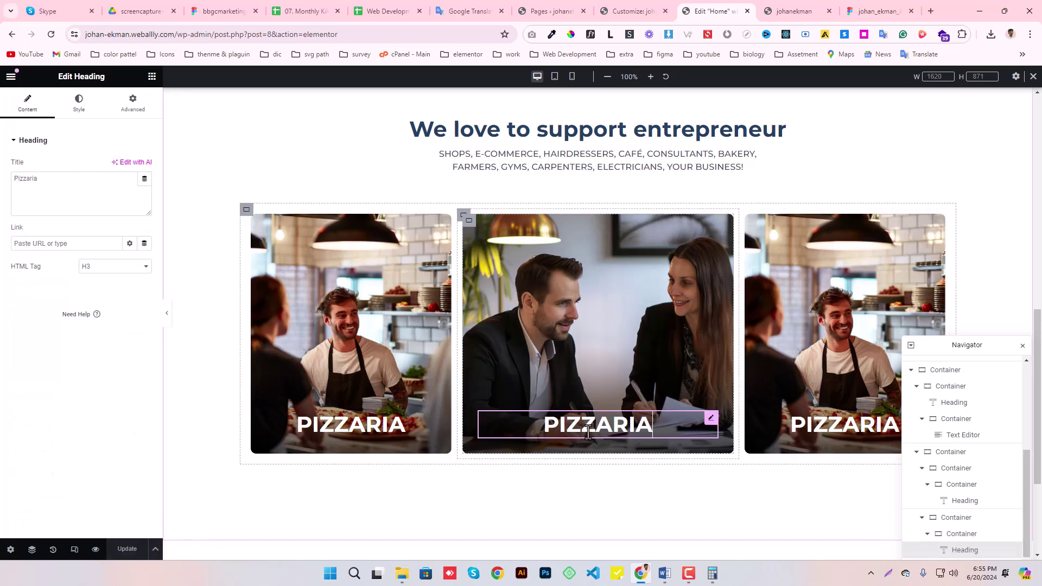
{"action": "left_click", "coordinate": [879, 11]}
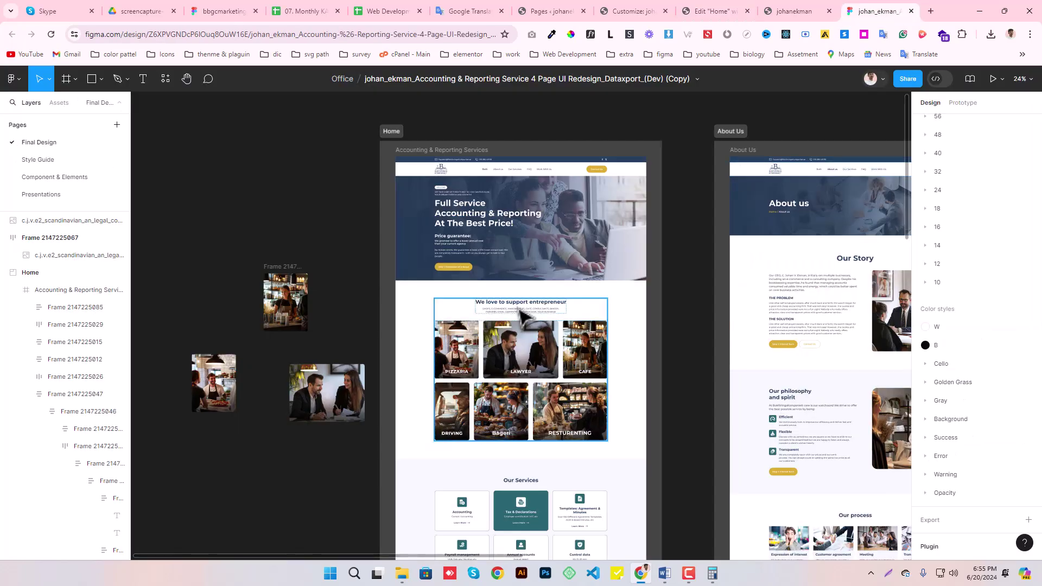
{"action": "left_click", "coordinate": [521, 380]}
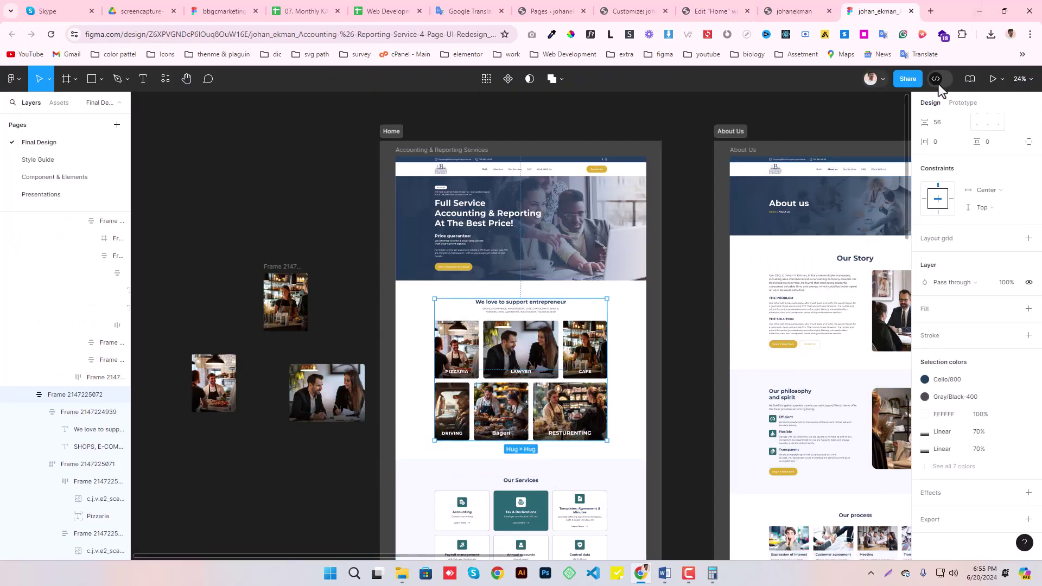
{"action": "key", "text": "shift+d"}
{"action": "scroll", "coordinate": [526, 296], "scroll_direction": "up", "scroll_amount": 5}
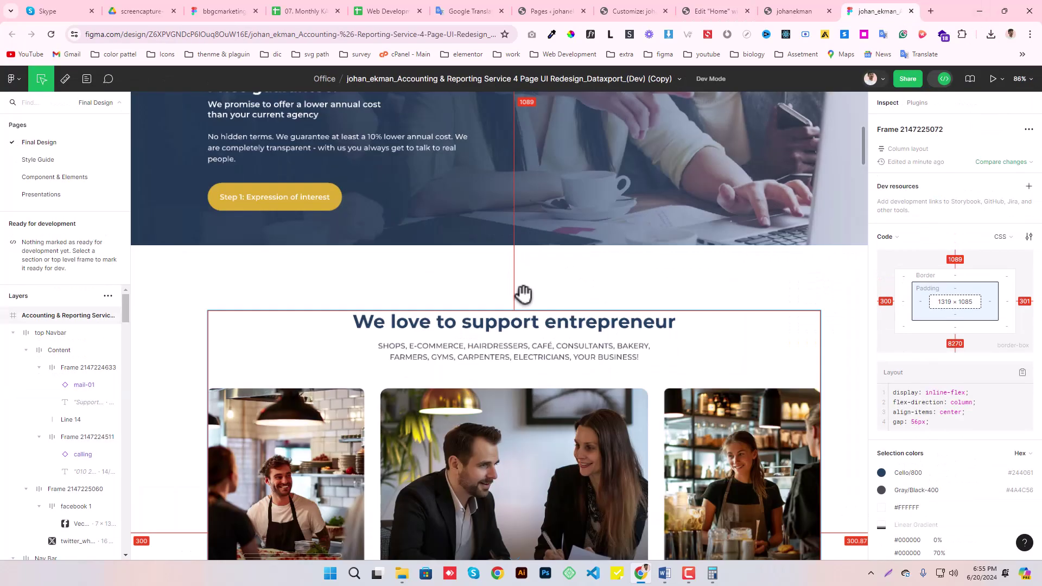
{"action": "scroll", "coordinate": [542, 395], "scroll_direction": "down", "scroll_amount": 3}
{"action": "scroll", "coordinate": [543, 396], "scroll_direction": "down", "scroll_amount": 2}
{"action": "left_click", "coordinate": [484, 349]}
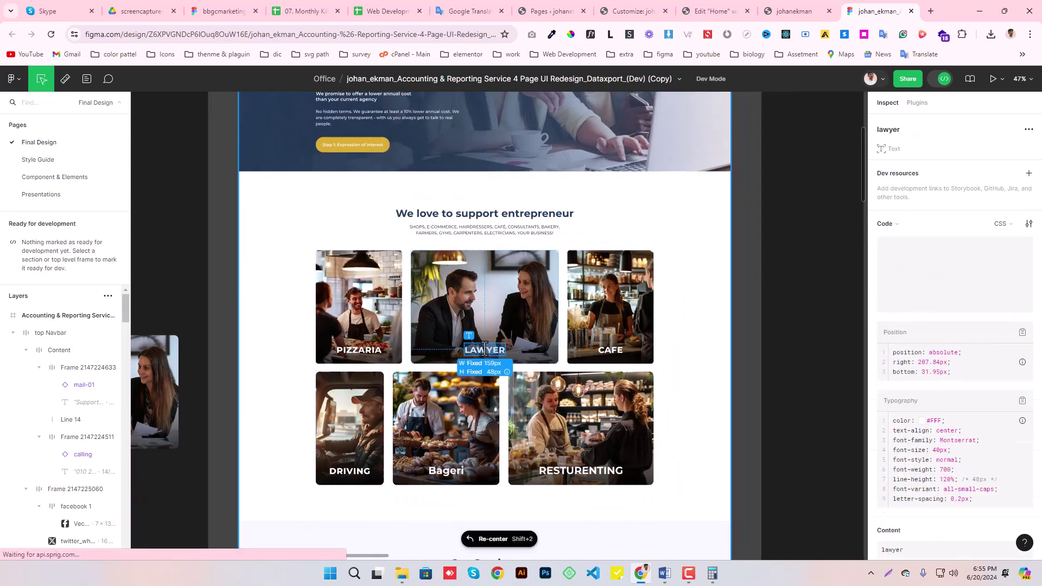
Back in Elementor, change the middle card's heading title to "lawyer", following the Figma label.
{"action": "left_click", "coordinate": [711, 11]}
{"action": "scroll", "coordinate": [643, 219], "scroll_direction": "down", "scroll_amount": 3}
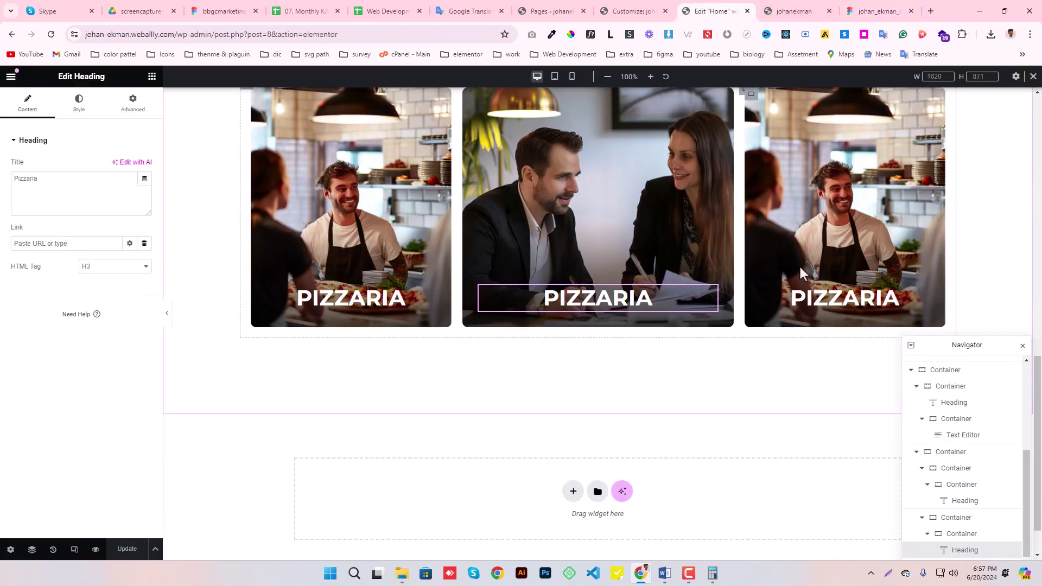
{"action": "left_click", "coordinate": [863, 11]}
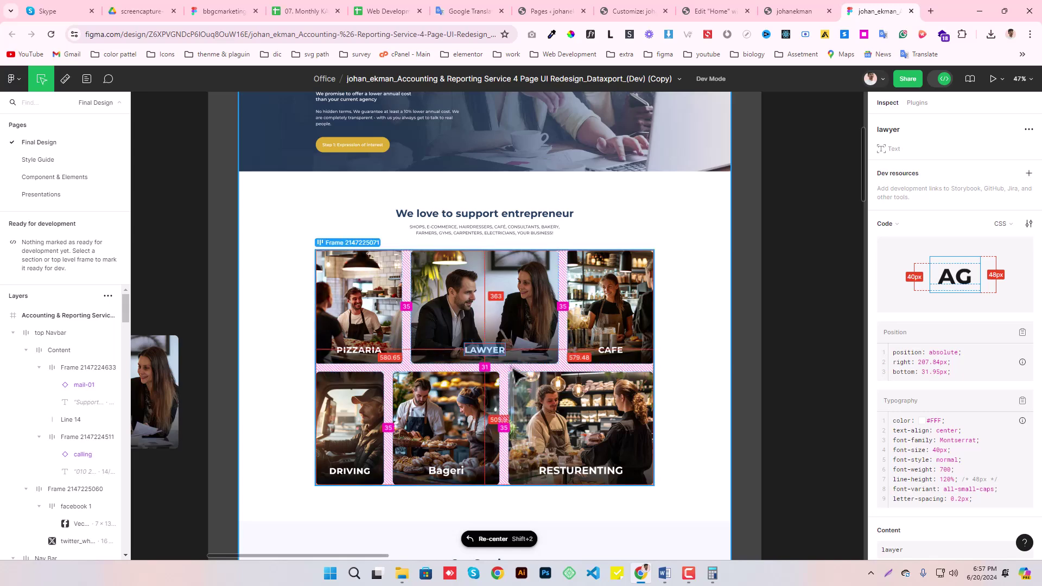
{"action": "left_click", "coordinate": [714, 11]}
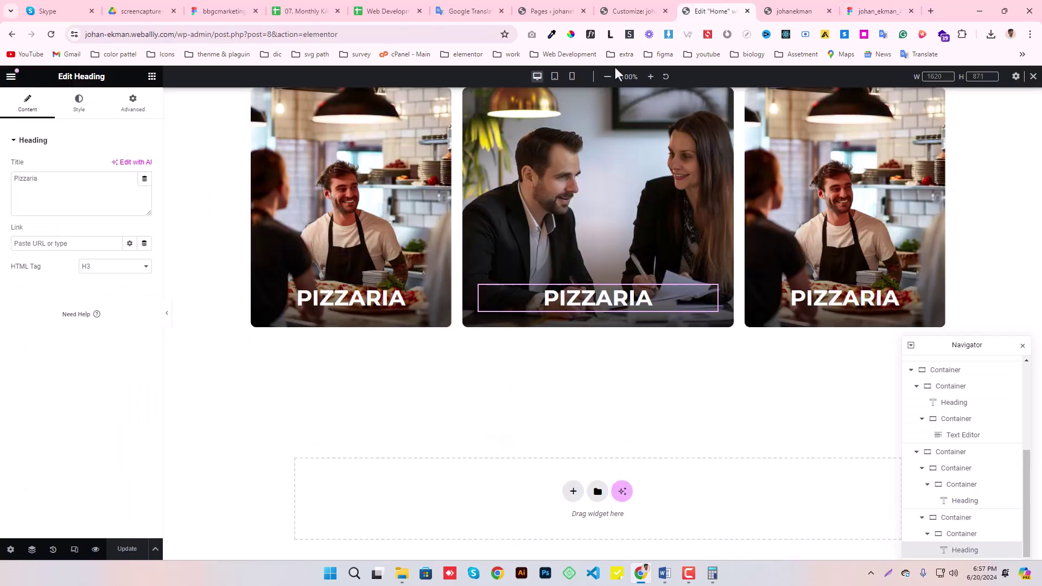
{"action": "type", "text": "lawyer"}
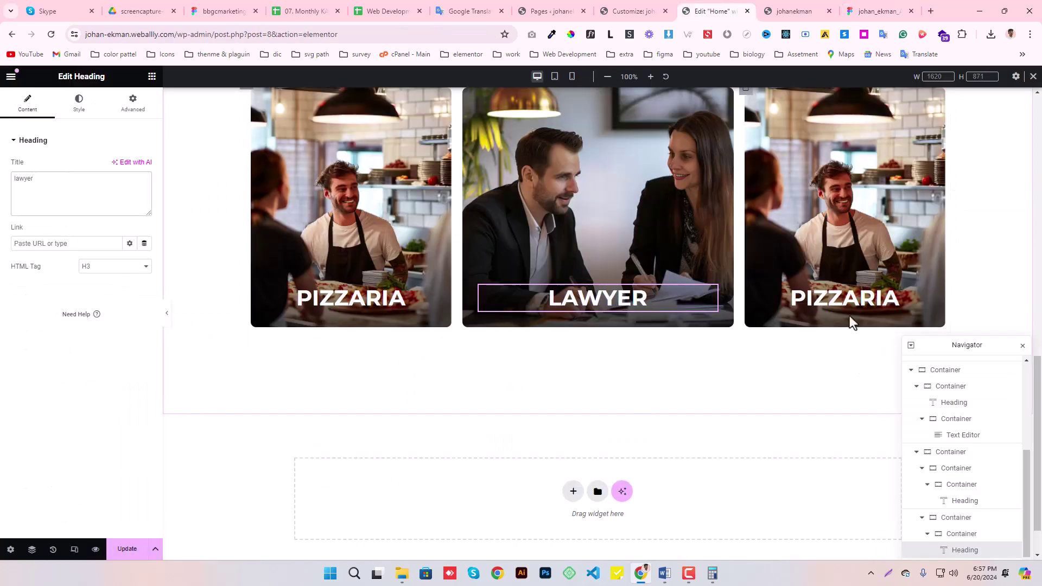
Look up the third card's label in Figma and change its heading title to "Cafe" in Elementor.
{"action": "left_click", "coordinate": [868, 11]}
{"action": "left_click", "coordinate": [609, 349]}
{"action": "left_click", "coordinate": [714, 11]}
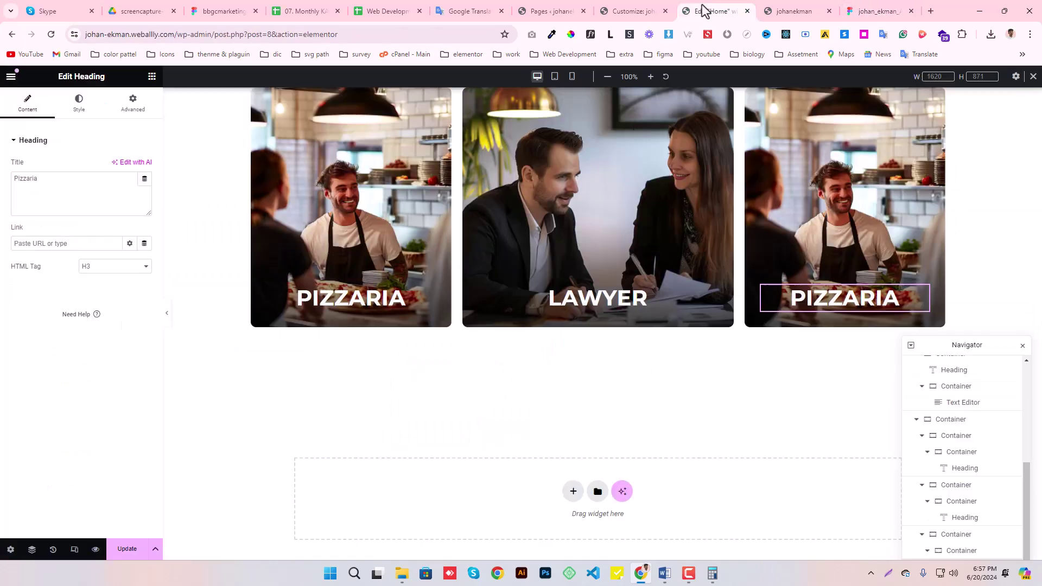
{"action": "left_click_drag", "start_coordinate": [38, 179], "coordinate": [34, 179]}
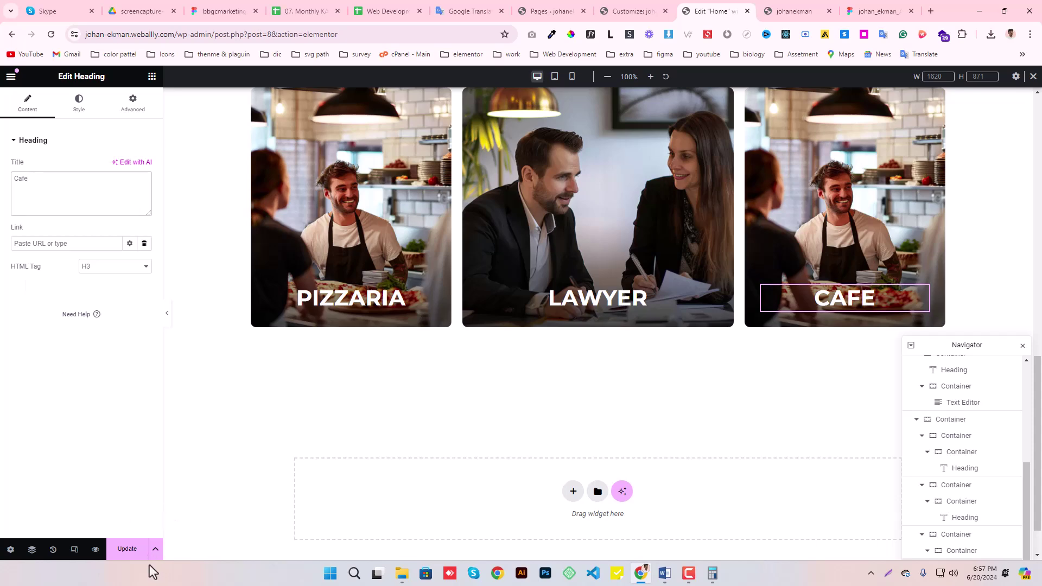
Duplicate the container that holds the row of Pizzaria, Lawyer and Cafe cards.
{"action": "scroll", "coordinate": [539, 366], "scroll_direction": "up", "scroll_amount": 3}
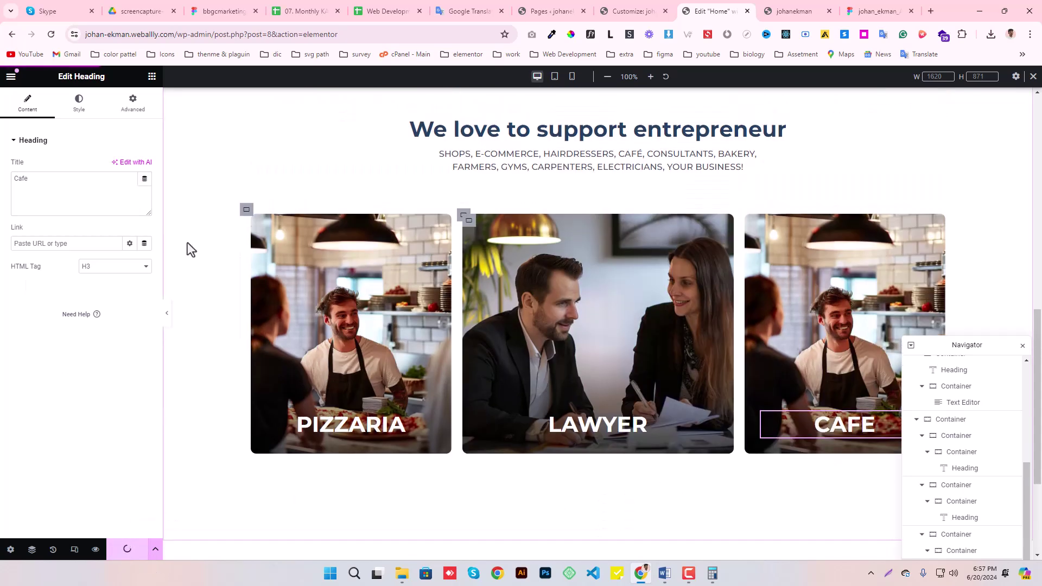
{"action": "left_click", "coordinate": [246, 210]}
{"action": "right_click", "coordinate": [249, 216]}
{"action": "left_click", "coordinate": [260, 237]}
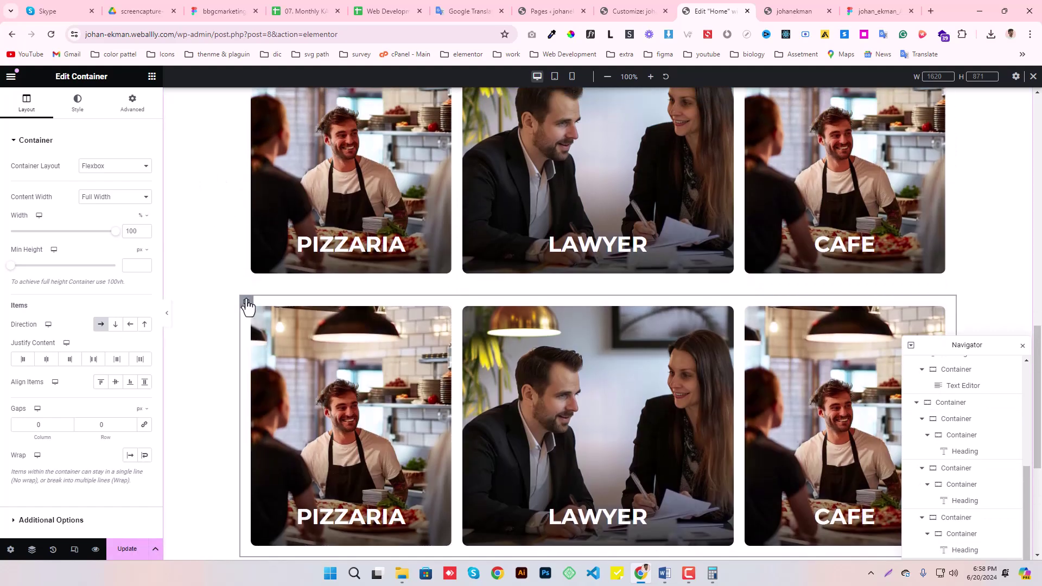
Set the padding of the upper card row's container to 0 on all sides.
{"action": "scroll", "coordinate": [305, 281], "scroll_direction": "up", "scroll_amount": 5}
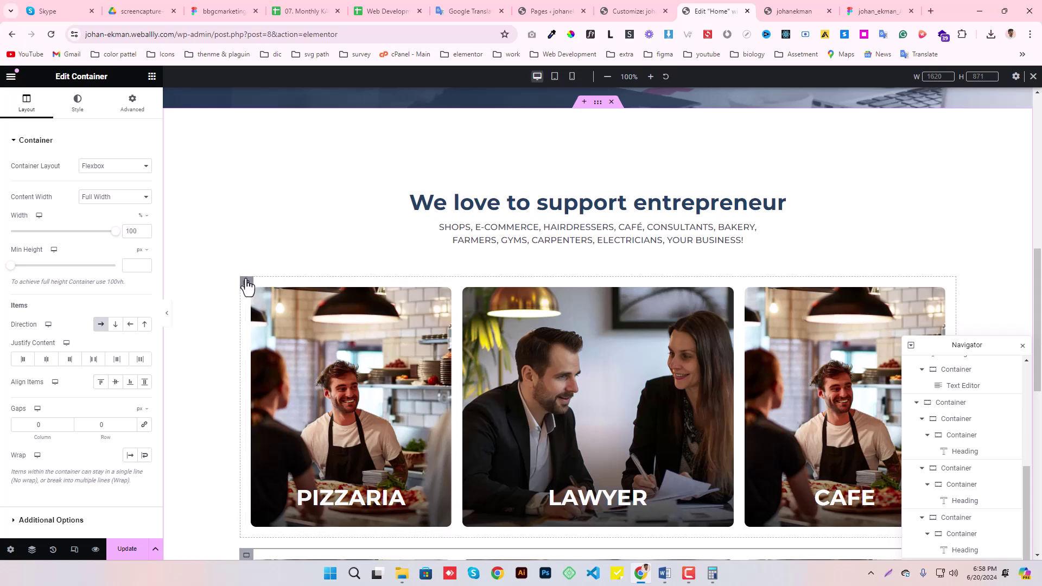
{"action": "left_click", "coordinate": [247, 284]}
{"action": "scroll", "coordinate": [246, 275], "scroll_direction": "down", "scroll_amount": 2}
{"action": "left_click", "coordinate": [132, 102]}
{"action": "left_click", "coordinate": [144, 220]}
{"action": "scroll", "coordinate": [323, 321], "scroll_direction": "down", "scroll_amount": 2}
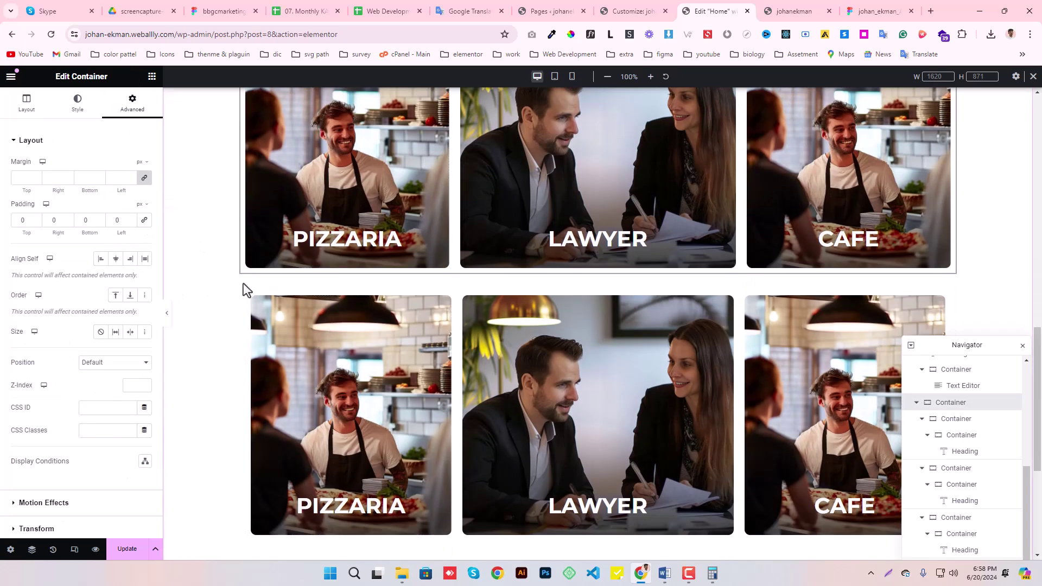
Set the duplicated card row's container padding to 0 on all sides and update the page.
{"action": "left_click", "coordinate": [207, 251]}
{"action": "left_click", "coordinate": [132, 102]}
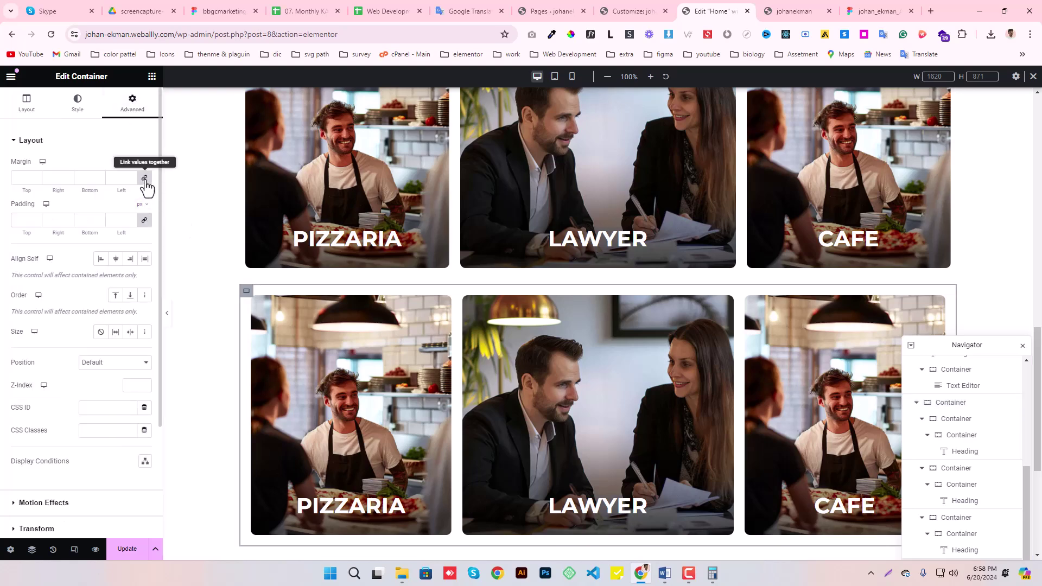
{"action": "left_click", "coordinate": [145, 220]}
{"action": "left_click", "coordinate": [122, 553]}
{"action": "scroll", "coordinate": [406, 340], "scroll_direction": "down", "scroll_amount": 2}
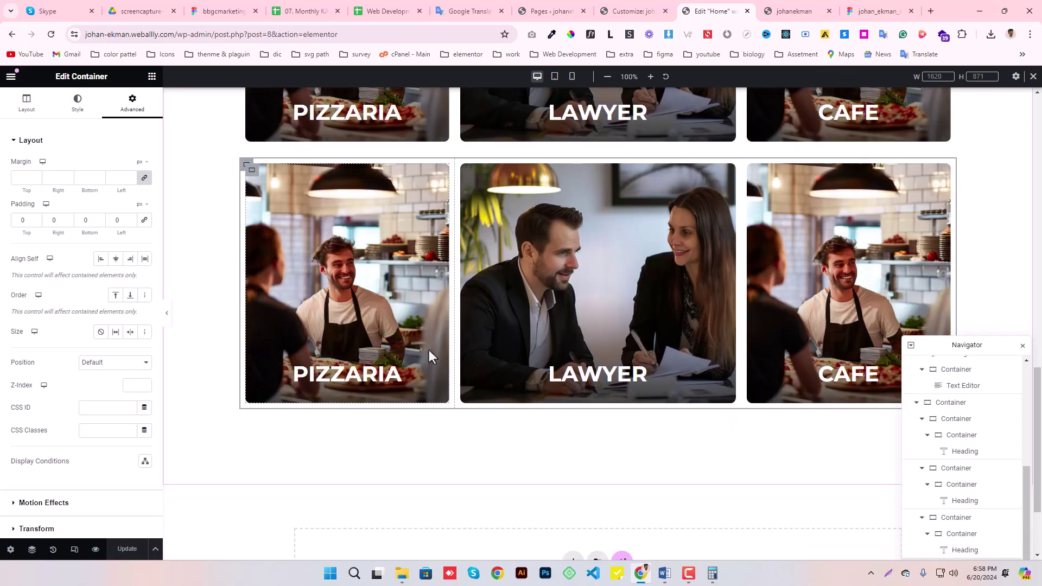
In Figma, inspect the Driving card's image size and the card proportions of the second row.
{"action": "left_click", "coordinate": [252, 172]}
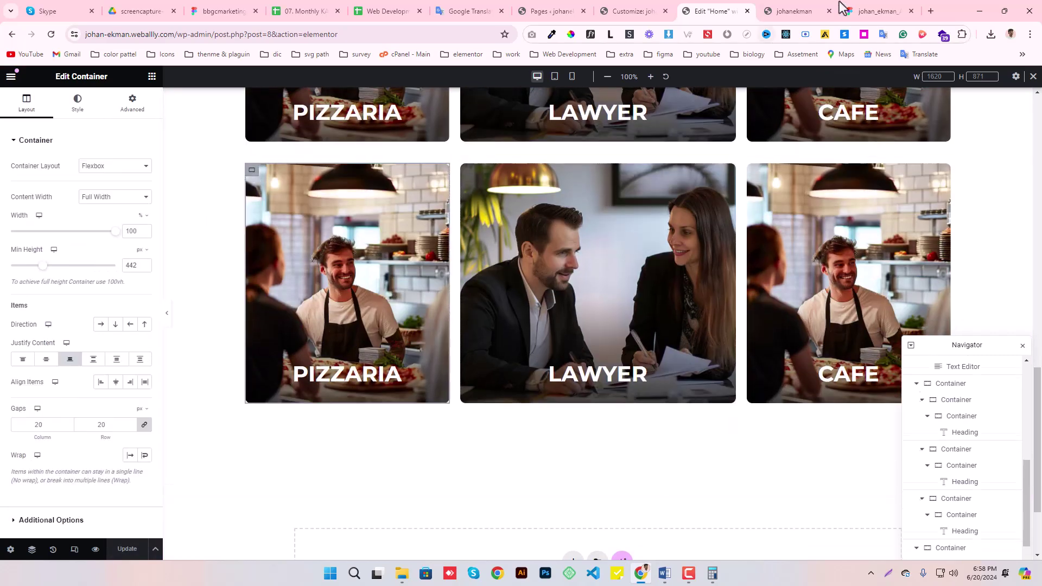
{"action": "left_click", "coordinate": [874, 11]}
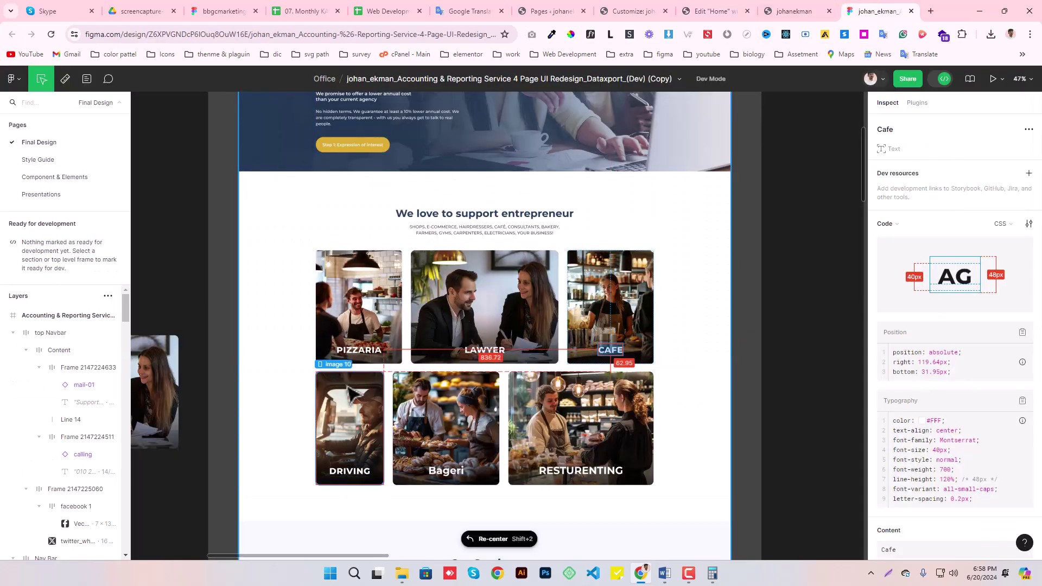
{"action": "left_click", "coordinate": [329, 382]}
{"action": "scroll", "coordinate": [347, 377], "scroll_direction": "down", "scroll_amount": 2}
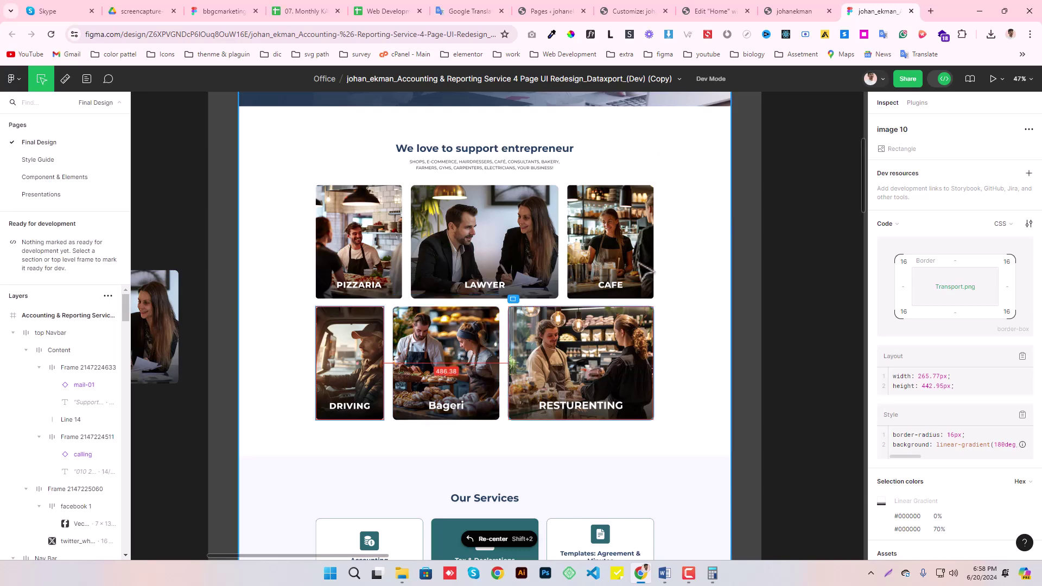
Back in Elementor, set the second row's card container widths to 20%, 30% and 50%, in order from the first card.
{"action": "left_click", "coordinate": [714, 11]}
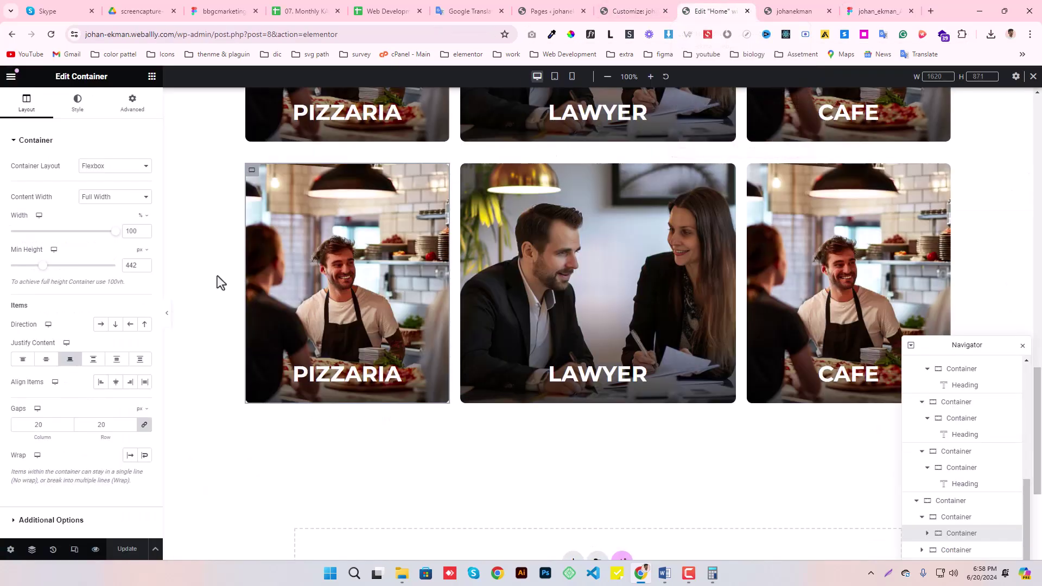
{"action": "left_click", "coordinate": [245, 166]}
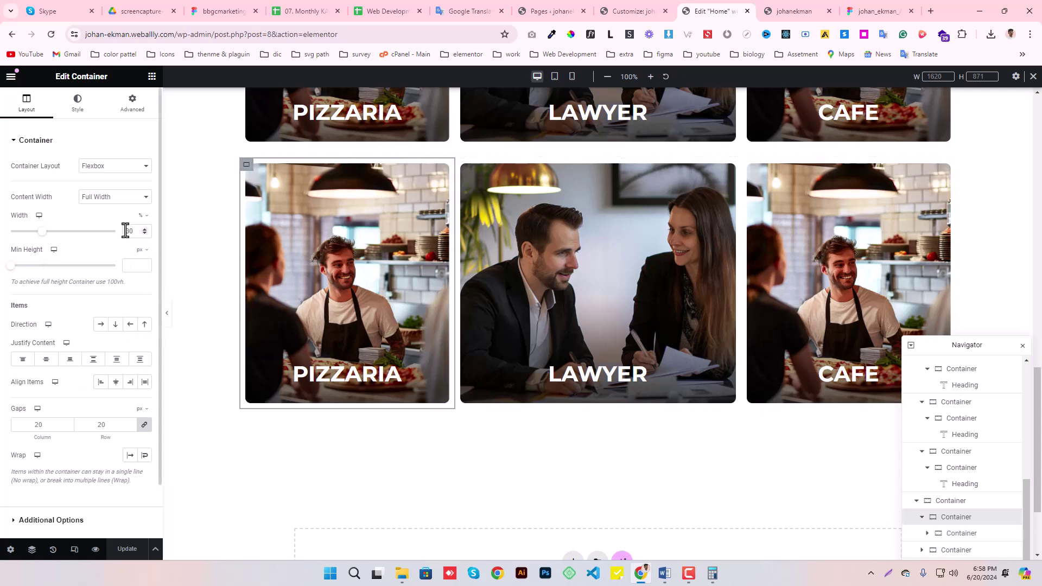
{"action": "type", "text": "40"}
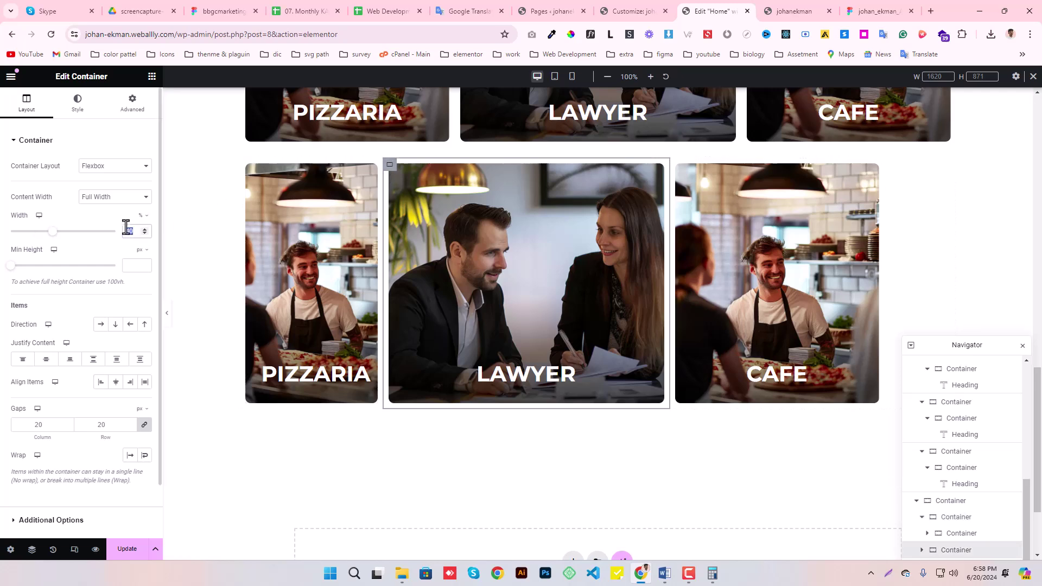
{"action": "type", "text": "30"}
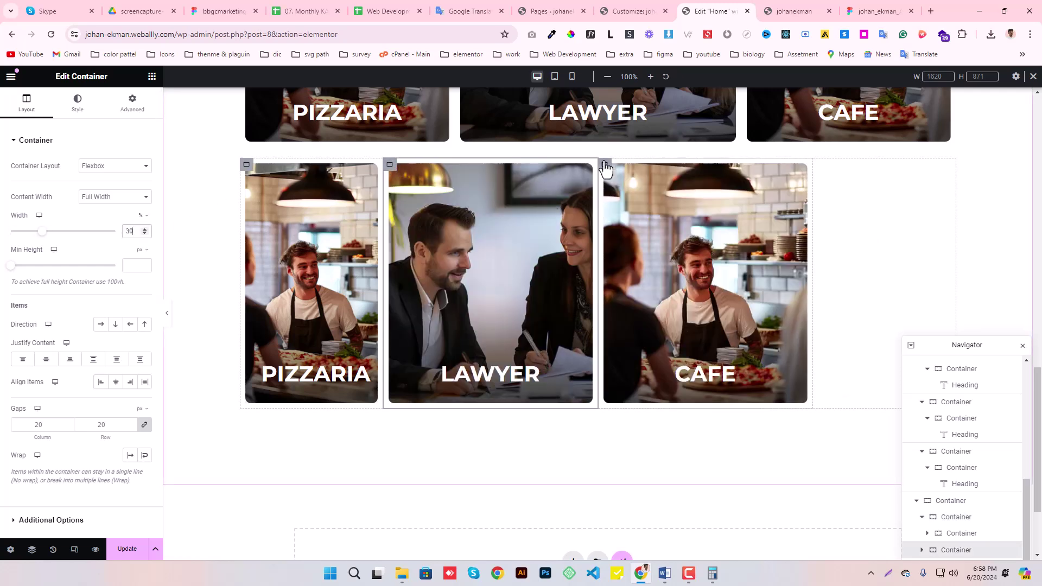
{"action": "left_click", "coordinate": [605, 163]}
{"action": "type", "text": "50"}
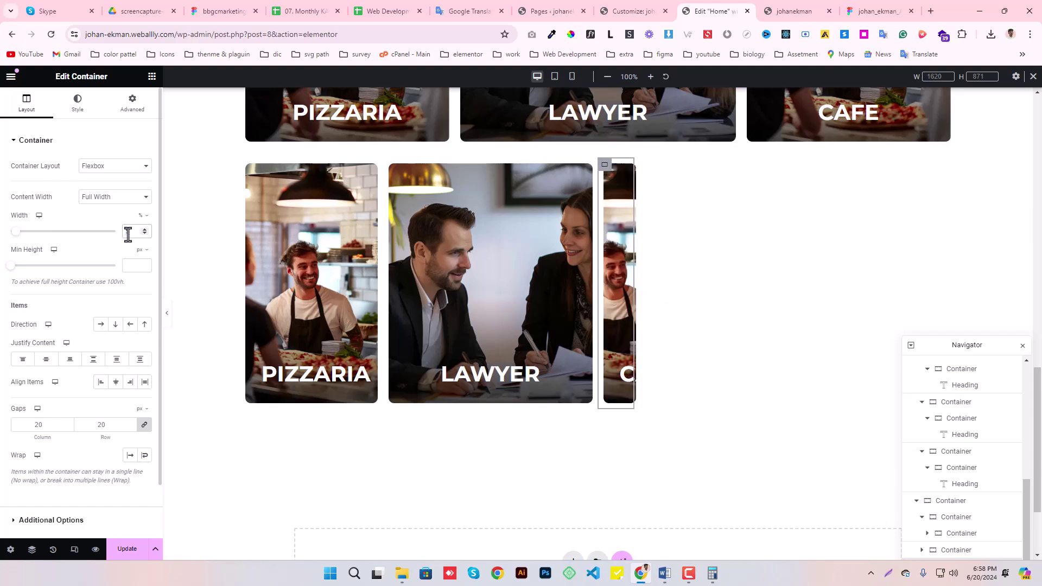
Set the second row's first card width to 25% and its third card width to 45%, and update the page.
{"action": "scroll", "coordinate": [345, 266], "scroll_direction": "up", "scroll_amount": 2}
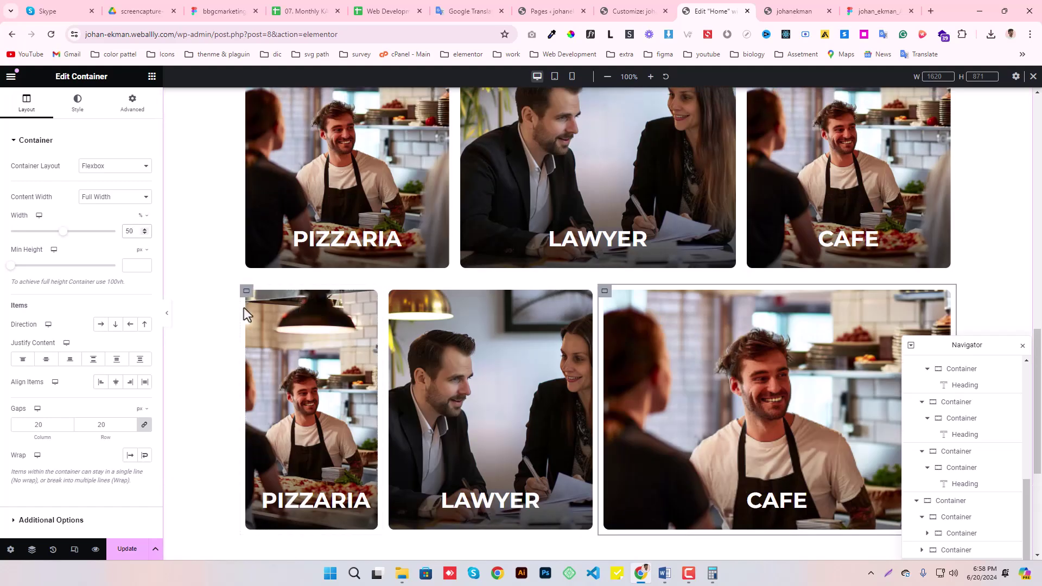
{"action": "left_click", "coordinate": [247, 293]}
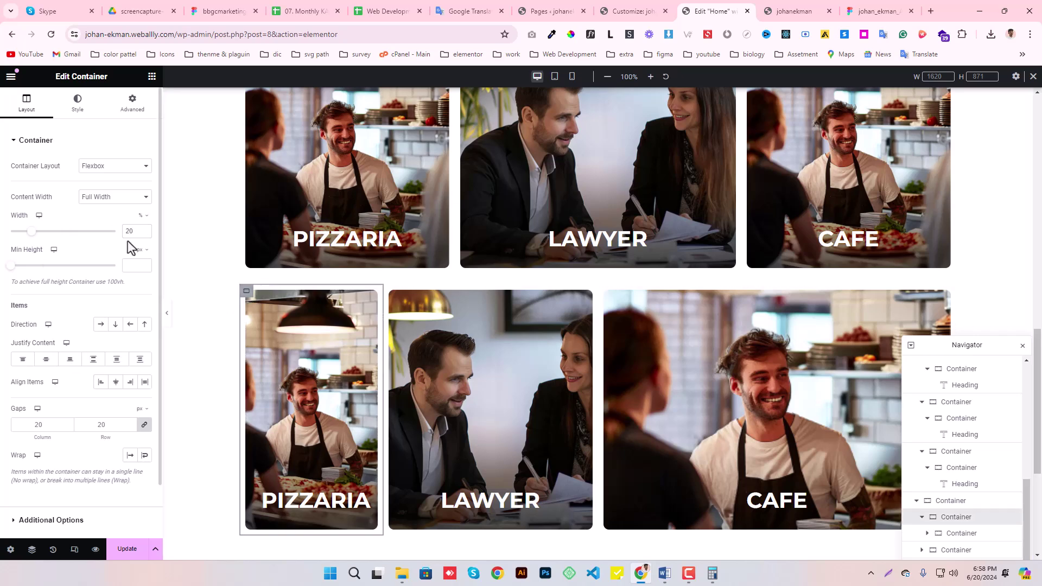
{"action": "type", "text": "25"}
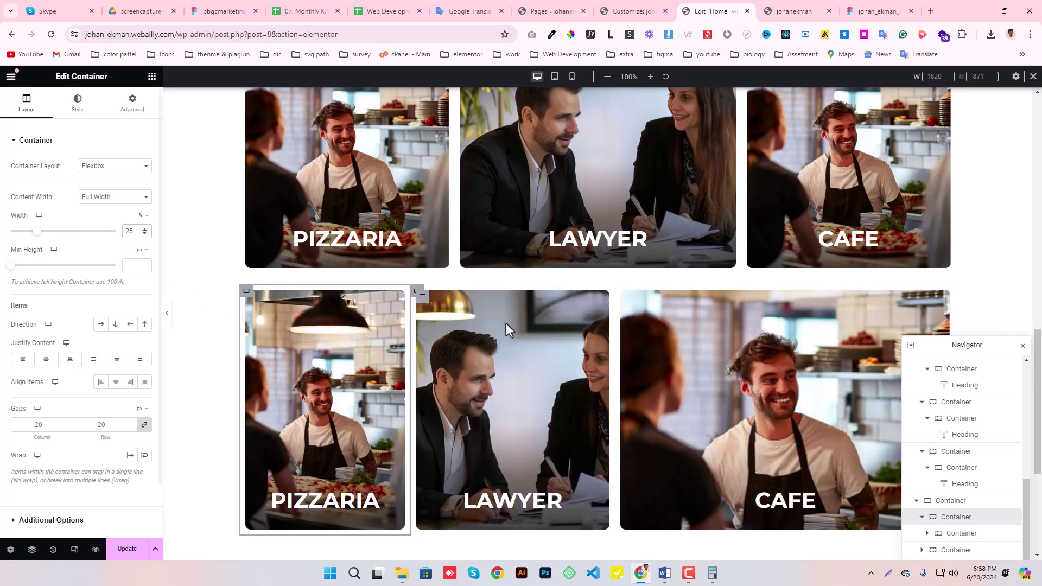
{"action": "scroll", "coordinate": [475, 311], "scroll_direction": "down", "scroll_amount": 2}
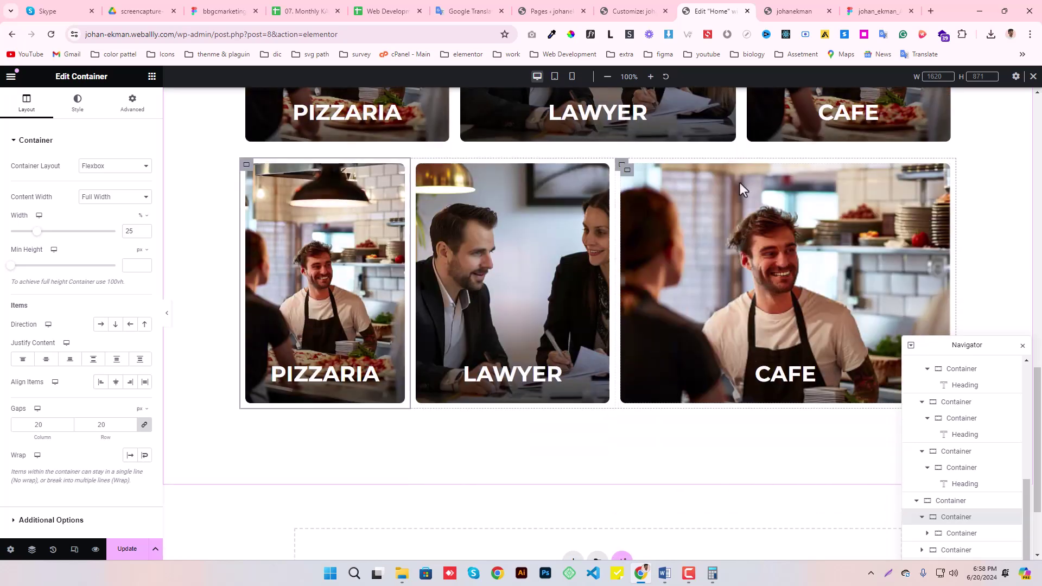
{"action": "left_click", "coordinate": [622, 165]}
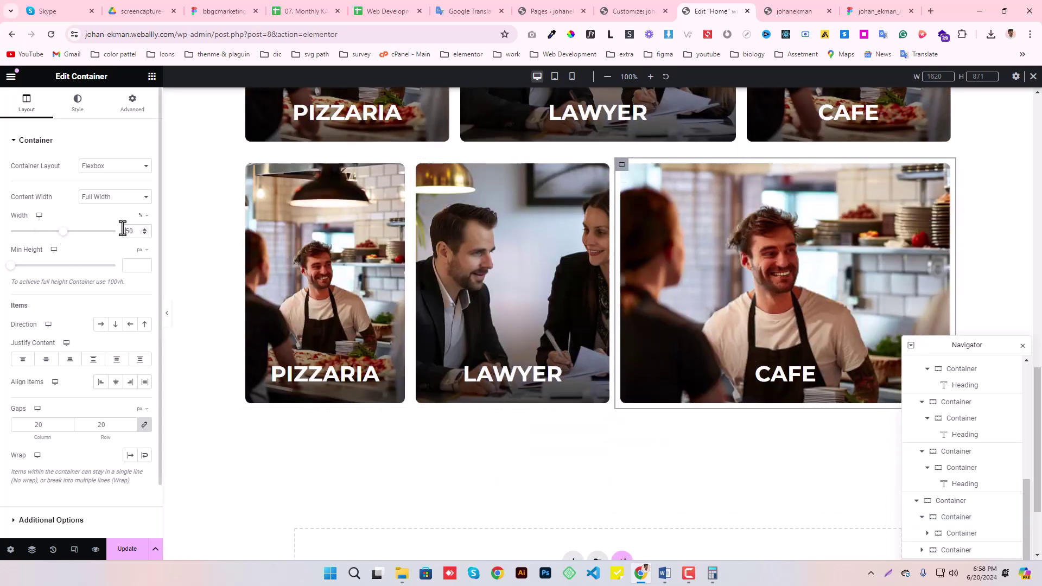
{"action": "type", "text": "45"}
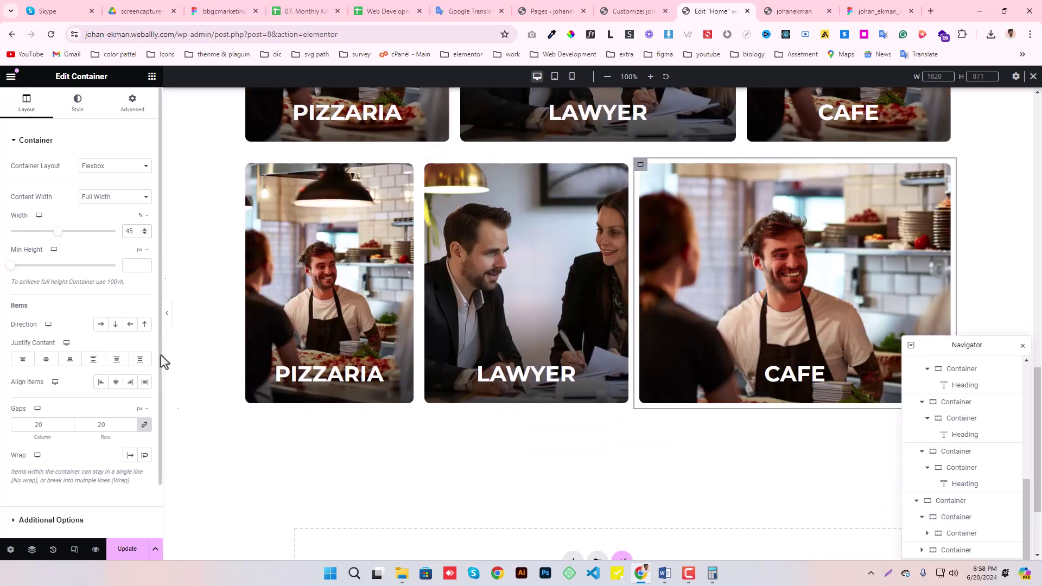
{"action": "left_click", "coordinate": [130, 549]}
Open the media library to choose a background image for the second row's first card.
{"action": "scroll", "coordinate": [331, 392], "scroll_direction": "up", "scroll_amount": 2}
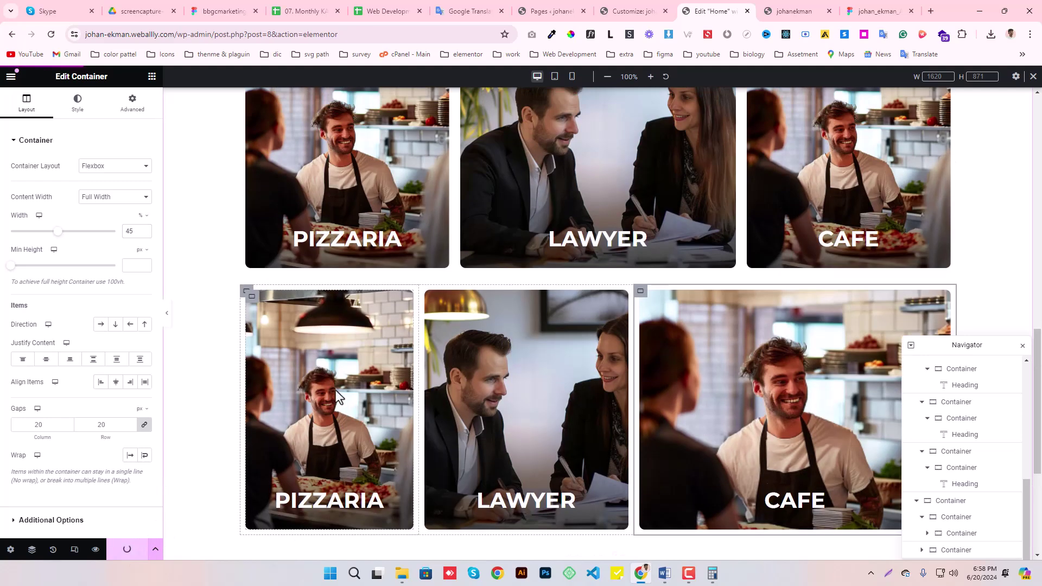
{"action": "scroll", "coordinate": [361, 385], "scroll_direction": "down", "scroll_amount": 2}
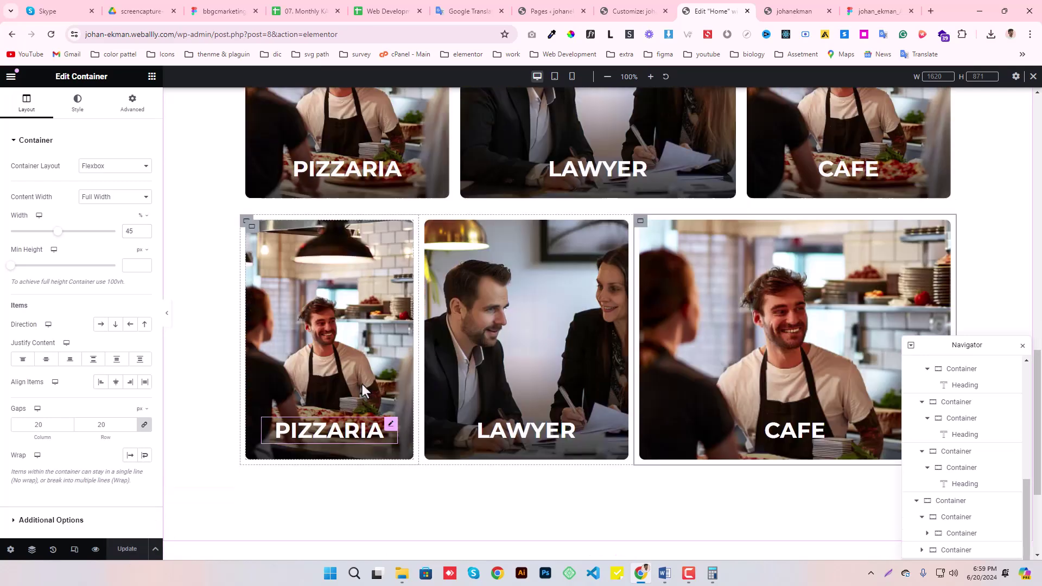
{"action": "scroll", "coordinate": [402, 368], "scroll_direction": "down", "scroll_amount": 1}
{"action": "scroll", "coordinate": [402, 369], "scroll_direction": "up", "scroll_amount": 6}
{"action": "scroll", "coordinate": [403, 367], "scroll_direction": "down", "scroll_amount": 6}
{"action": "scroll", "coordinate": [403, 367], "scroll_direction": "up", "scroll_amount": 2}
{"action": "left_click", "coordinate": [262, 327]}
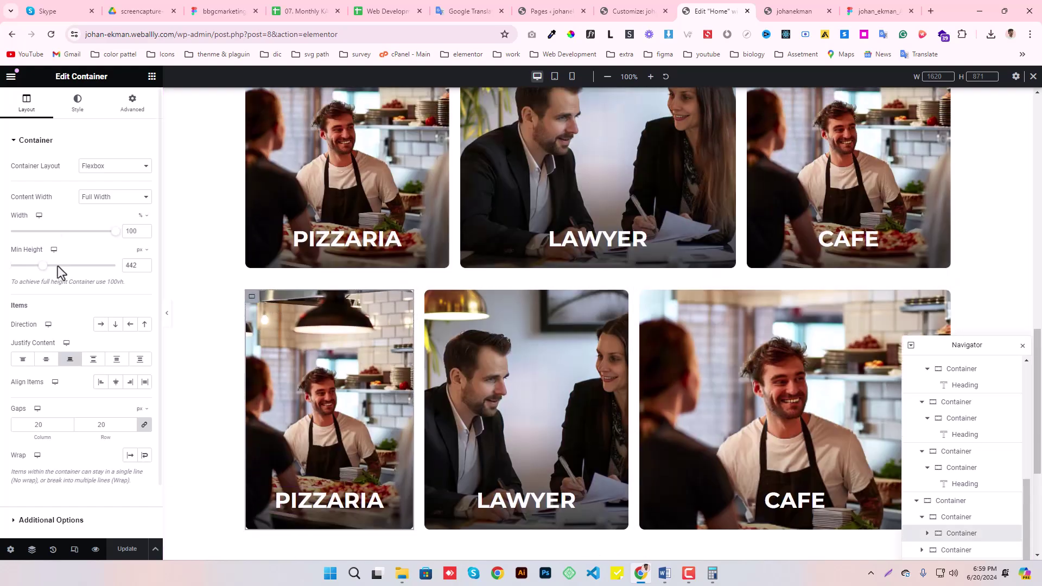
{"action": "left_click", "coordinate": [77, 102]}
{"action": "left_click", "coordinate": [81, 293]}
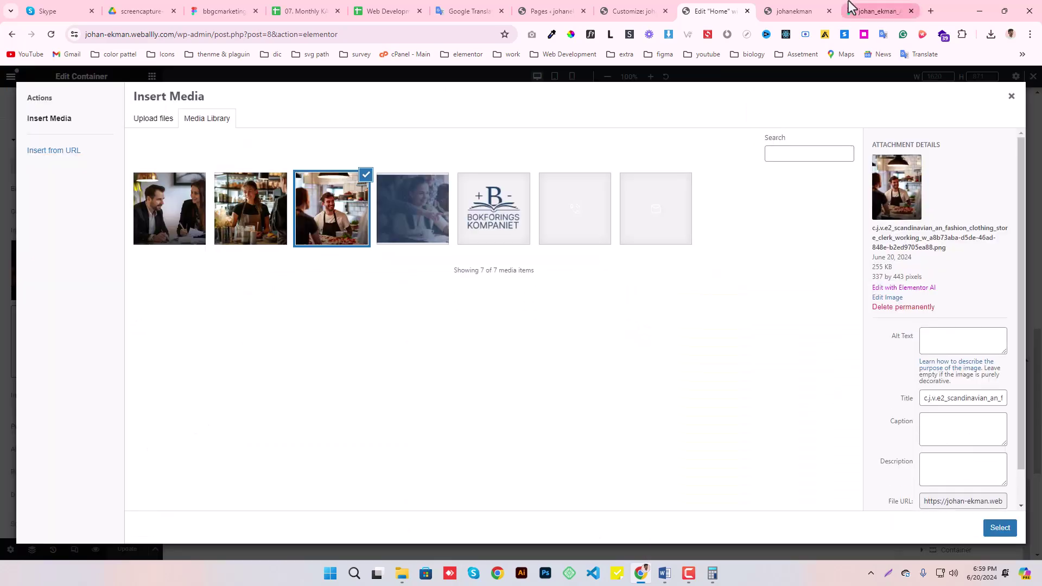
In Figma's design mode, place a copy of the Driving image on the empty canvas and export it as a 1x PNG.
{"action": "left_click", "coordinate": [875, 11]}
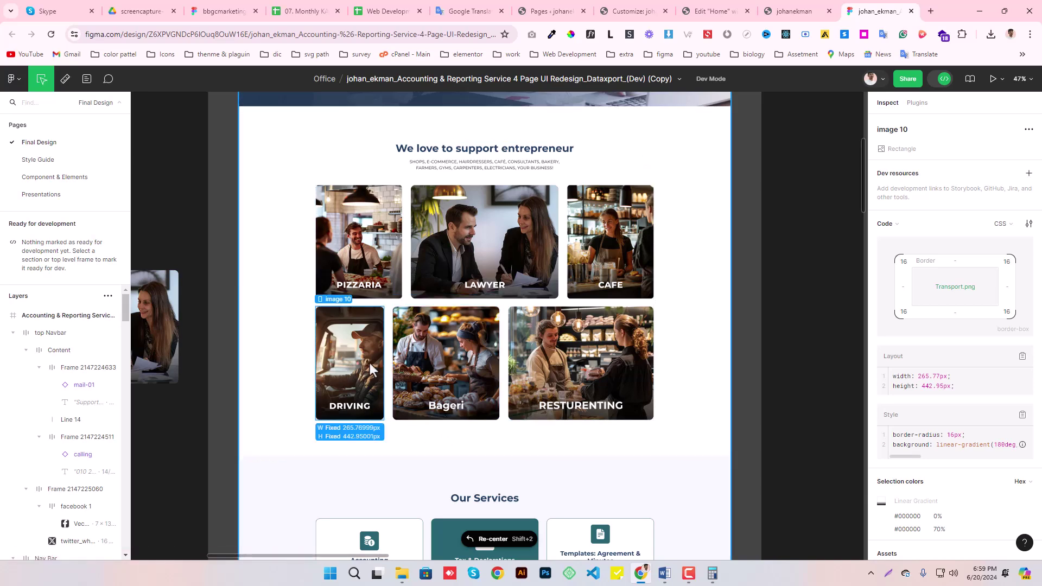
{"action": "scroll", "coordinate": [369, 363], "scroll_direction": "down", "scroll_amount": 5}
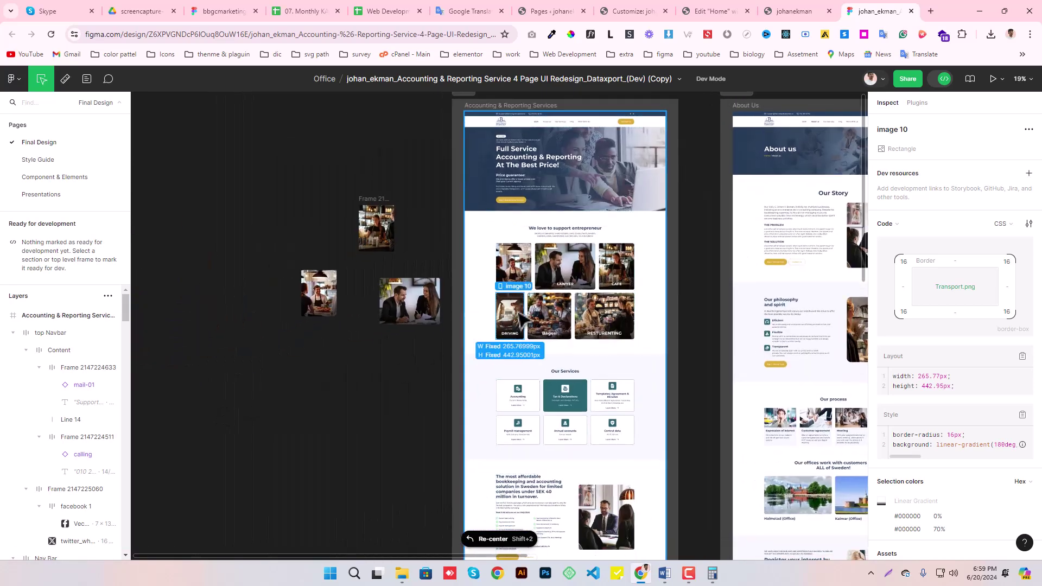
{"action": "left_click_drag", "start_coordinate": [450, 316], "coordinate": [212, 413]}
{"action": "left_click", "coordinate": [933, 84]}
{"action": "left_click_drag", "start_coordinate": [285, 501], "coordinate": [340, 421]}
{"action": "left_click", "coordinate": [950, 371]}
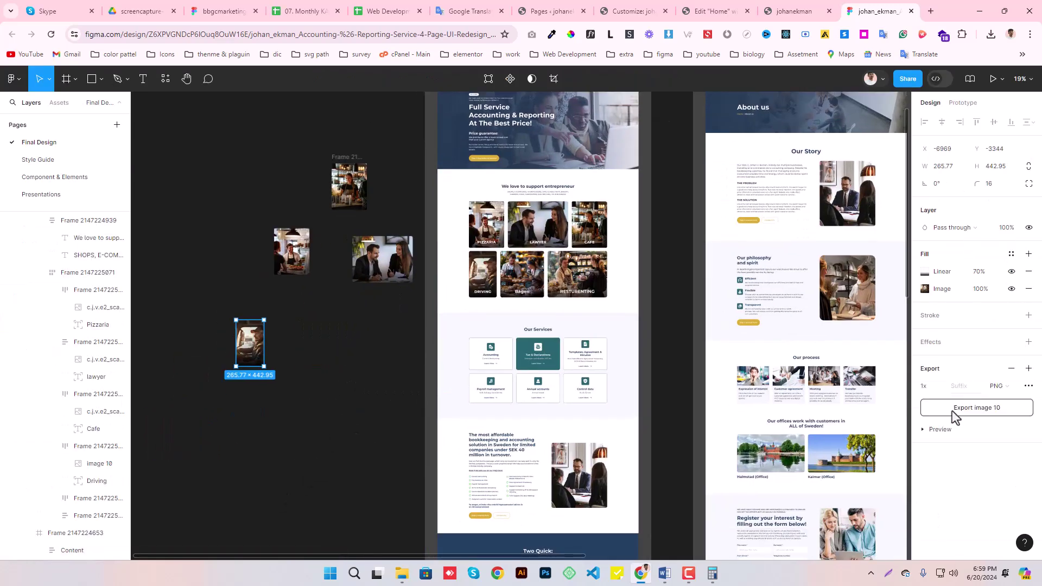
{"action": "left_click", "coordinate": [985, 412]}
Place copies of the Bageri and RESTURENTING card frames on the empty canvas below the Driving image.
{"action": "left_click", "coordinate": [523, 278]}
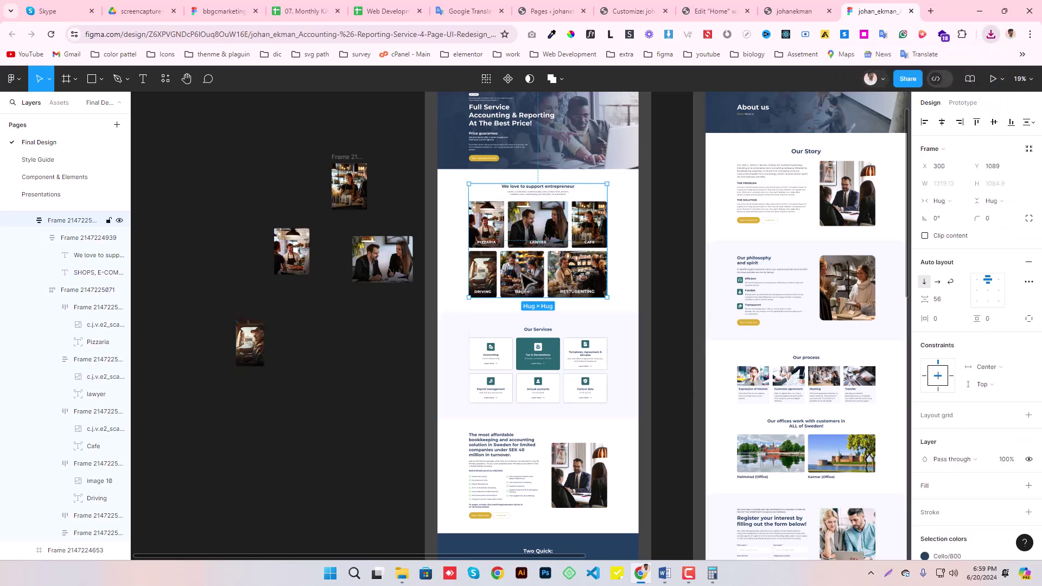
{"action": "double_click", "coordinate": [524, 278]}
{"action": "double_click", "coordinate": [524, 278]}
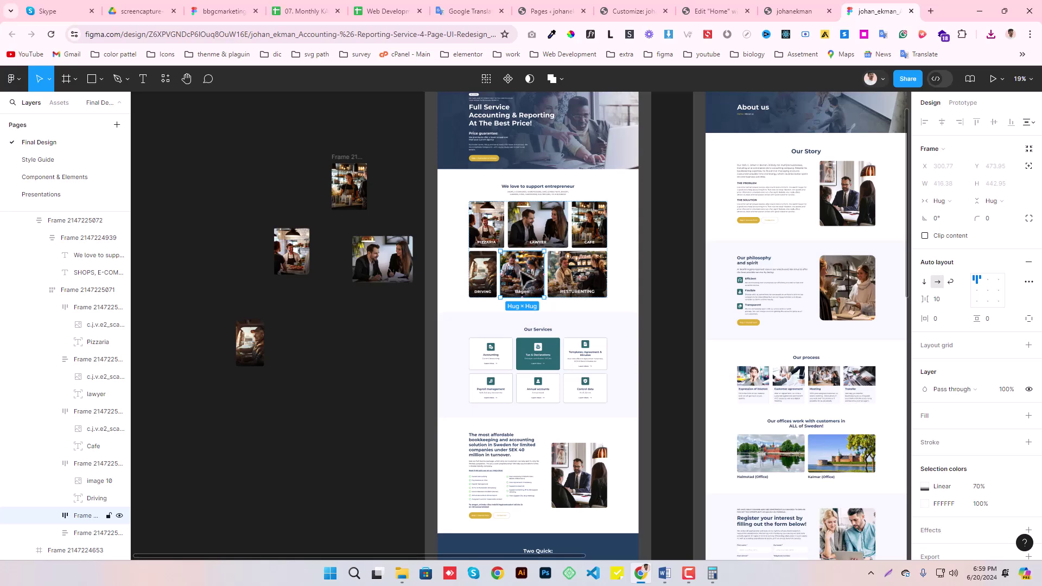
{"action": "left_click_drag", "start_coordinate": [524, 278], "coordinate": [225, 437]}
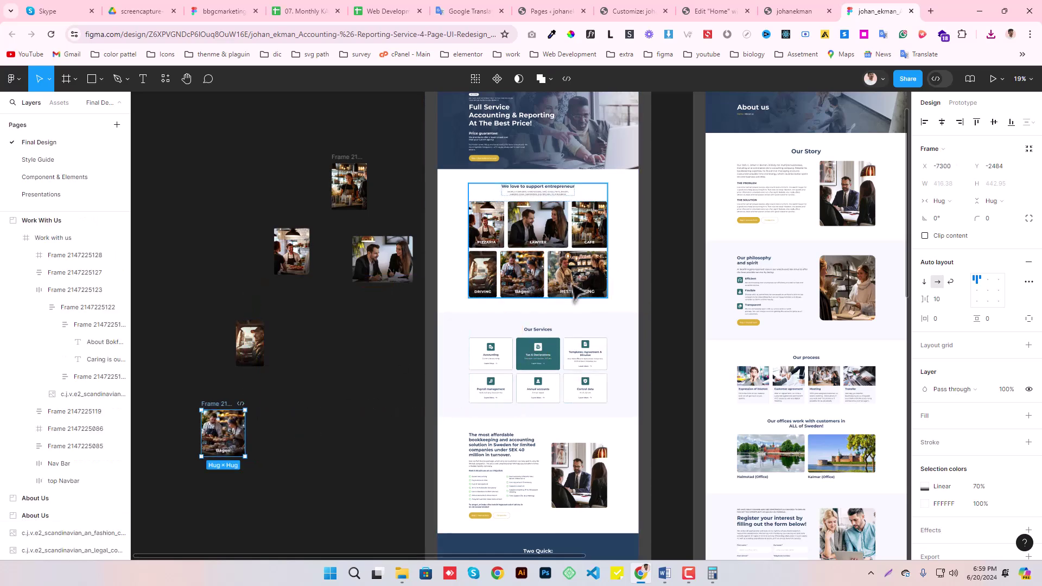
{"action": "left_click", "coordinate": [580, 288]}
{"action": "double_click", "coordinate": [589, 281]}
{"action": "left_click_drag", "start_coordinate": [371, 402], "coordinate": [310, 462]}
{"action": "left_click", "coordinate": [306, 484]}
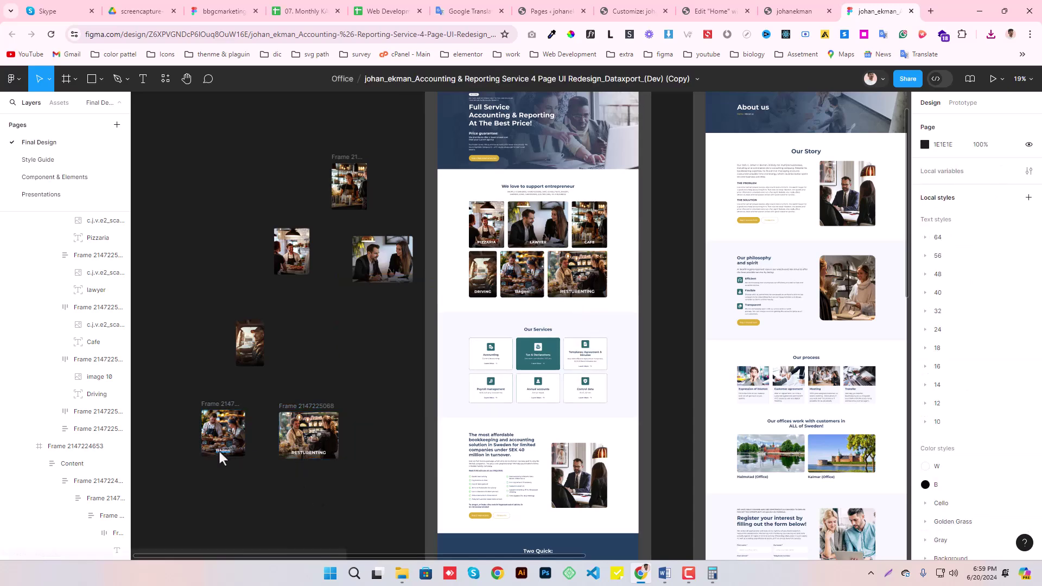
Move the Bageri and RESTURENTING text labels out of the copied frames onto the canvas below them.
{"action": "left_click", "coordinate": [219, 451]}
{"action": "left_click_drag", "start_coordinate": [226, 475], "coordinate": [230, 487]}
{"action": "left_click", "coordinate": [310, 451]}
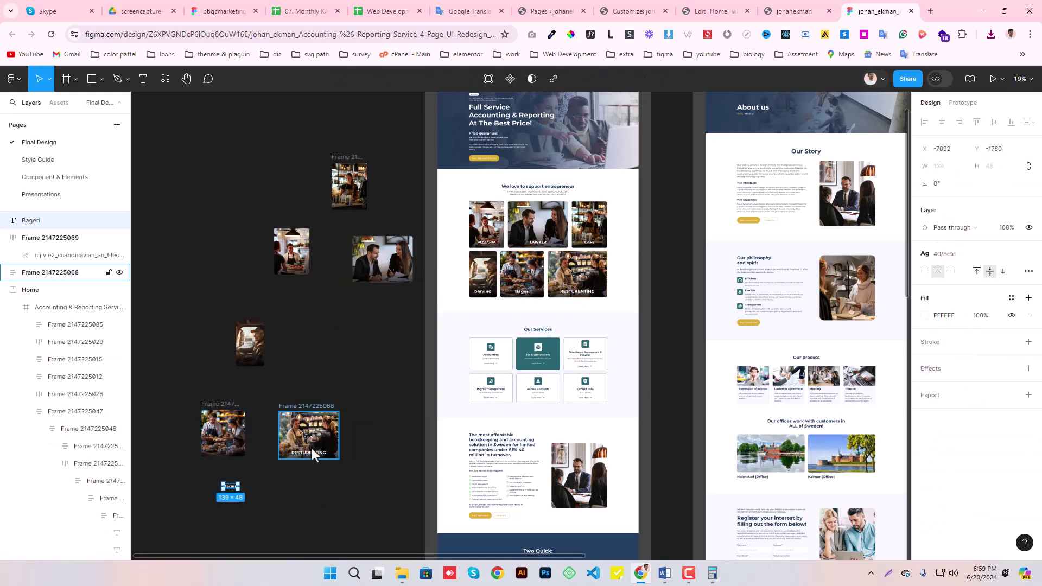
{"action": "left_click_drag", "start_coordinate": [306, 482], "coordinate": [305, 496]}
{"action": "left_click", "coordinate": [309, 434]}
{"action": "left_click", "coordinate": [267, 404]}
Export the copied Bageri frame, without its label, as a 1x PNG.
{"action": "left_click", "coordinate": [231, 426]}
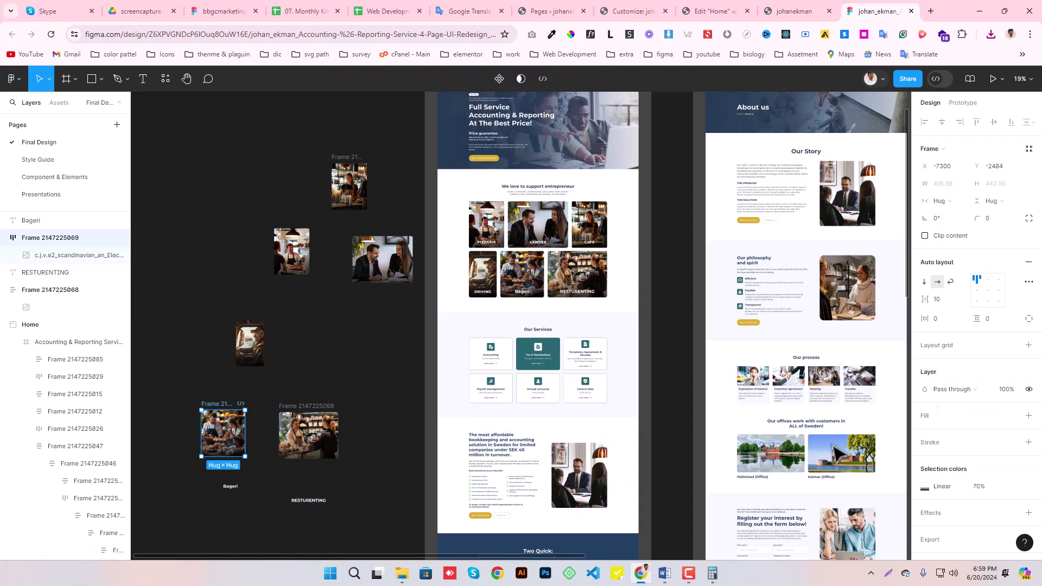
{"action": "left_click", "coordinate": [956, 520]}
{"action": "scroll", "coordinate": [969, 461], "scroll_direction": "down", "scroll_amount": 4}
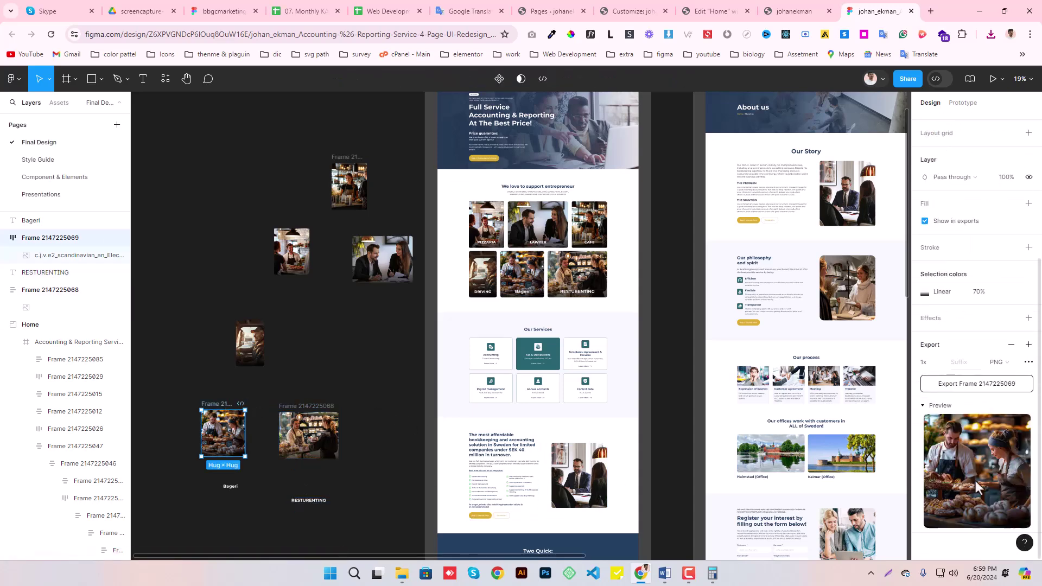
{"action": "left_click", "coordinate": [995, 396]}
Export the copied RESTURENTING frame as a 1x PNG, and export the copied Driving image again.
{"action": "left_click", "coordinate": [65, 290]}
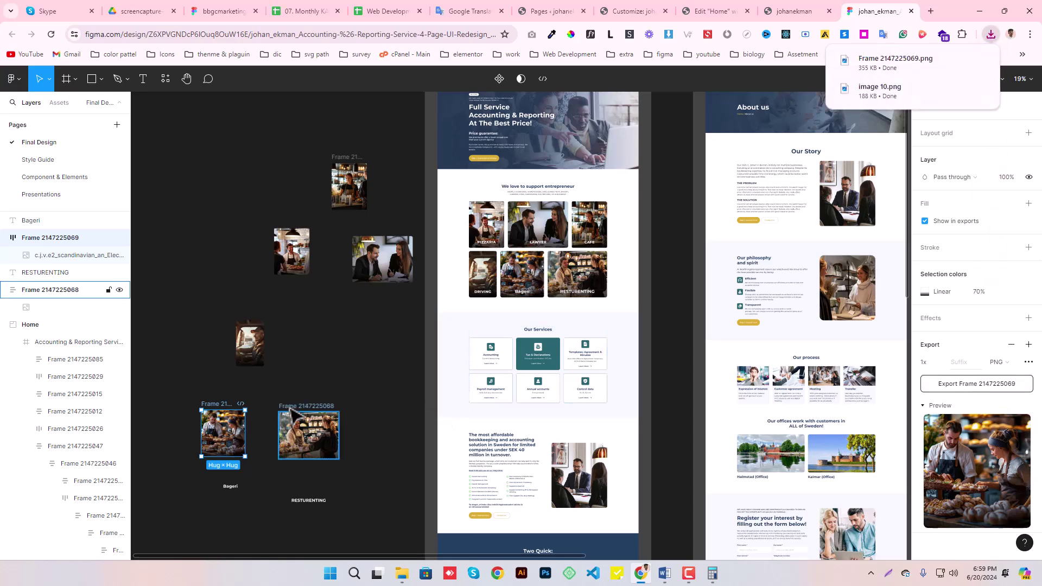
{"action": "left_click", "coordinate": [947, 521]}
{"action": "scroll", "coordinate": [983, 442], "scroll_direction": "down", "scroll_amount": 3}
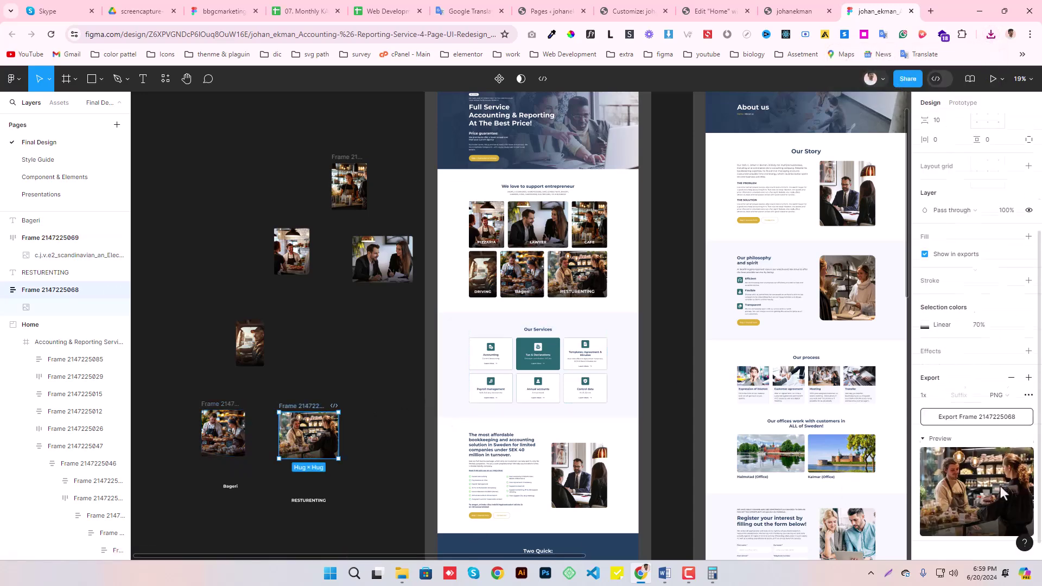
{"action": "left_click", "coordinate": [247, 326]}
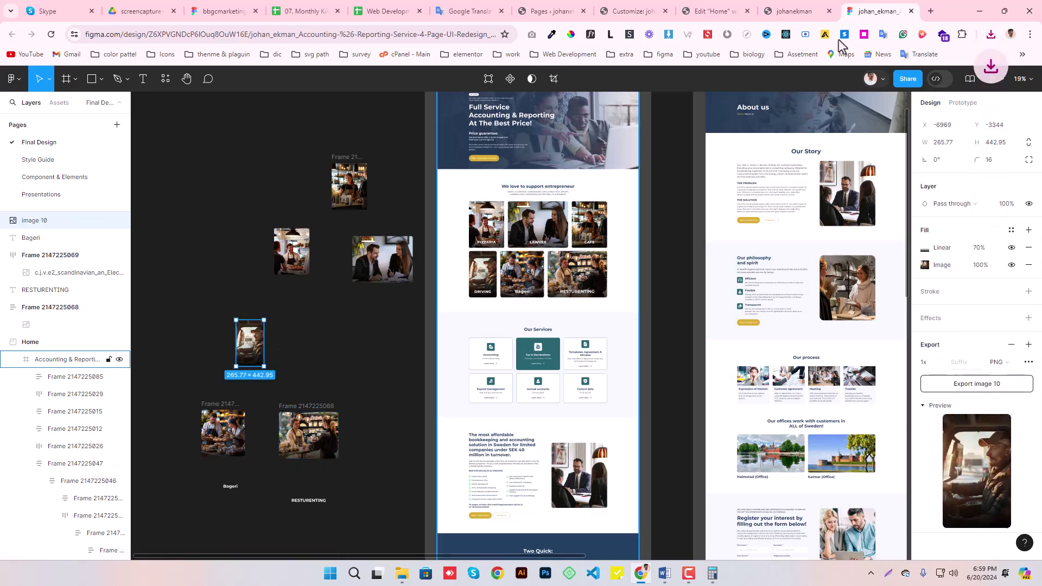
In Elementor, upload the exported card images to the media library and set image-10-1.png as the second row's first card background.
{"action": "left_click", "coordinate": [712, 10]}
{"action": "left_click", "coordinate": [992, 34]}
{"action": "left_click_drag", "start_coordinate": [891, 86], "coordinate": [507, 268]}
{"action": "left_click_drag", "start_coordinate": [878, 124], "coordinate": [594, 365]}
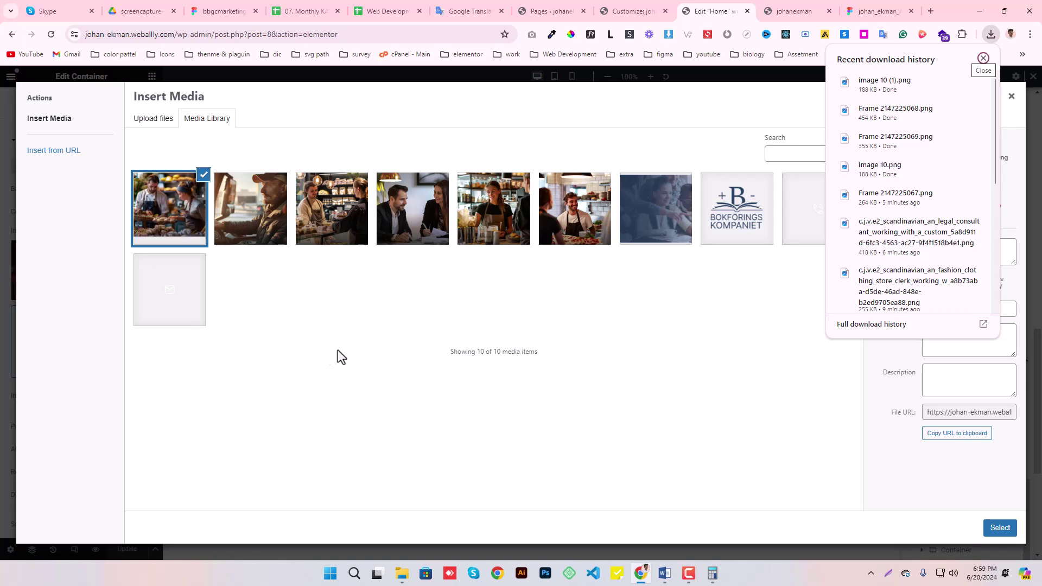
{"action": "left_click", "coordinate": [278, 225]}
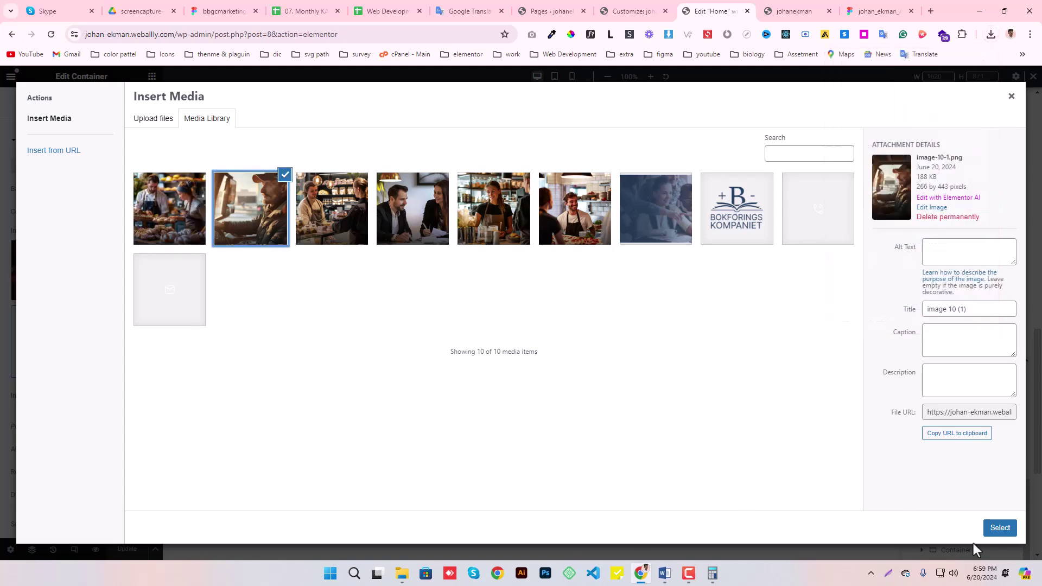
{"action": "left_click", "coordinate": [1000, 529]}
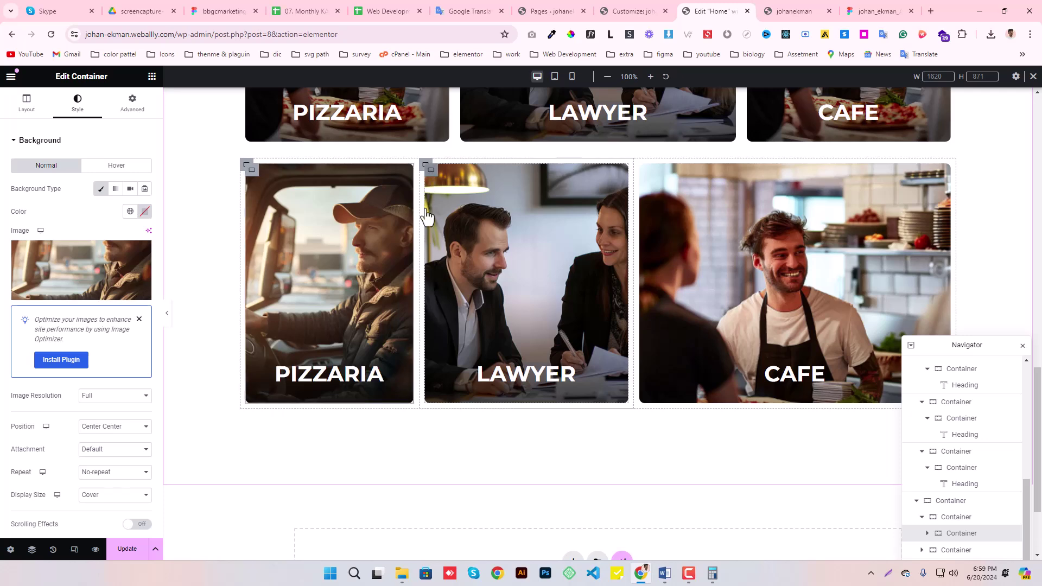
Set Frame-2147225069.png as the background image of the second row's middle card container.
{"action": "left_click", "coordinate": [427, 216]}
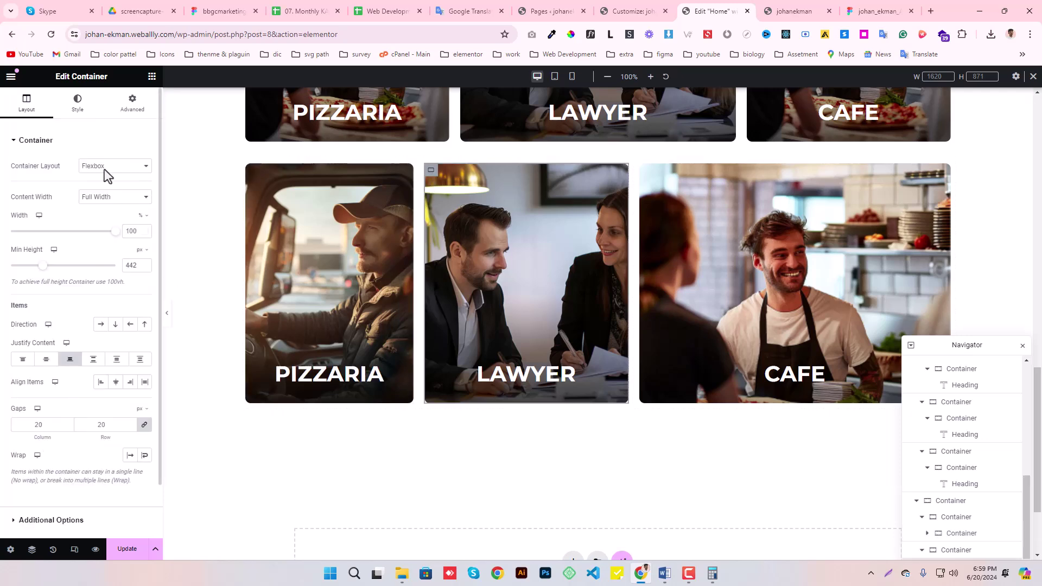
{"action": "left_click", "coordinate": [70, 115]}
{"action": "left_click", "coordinate": [76, 271]}
{"action": "left_click", "coordinate": [880, 11]}
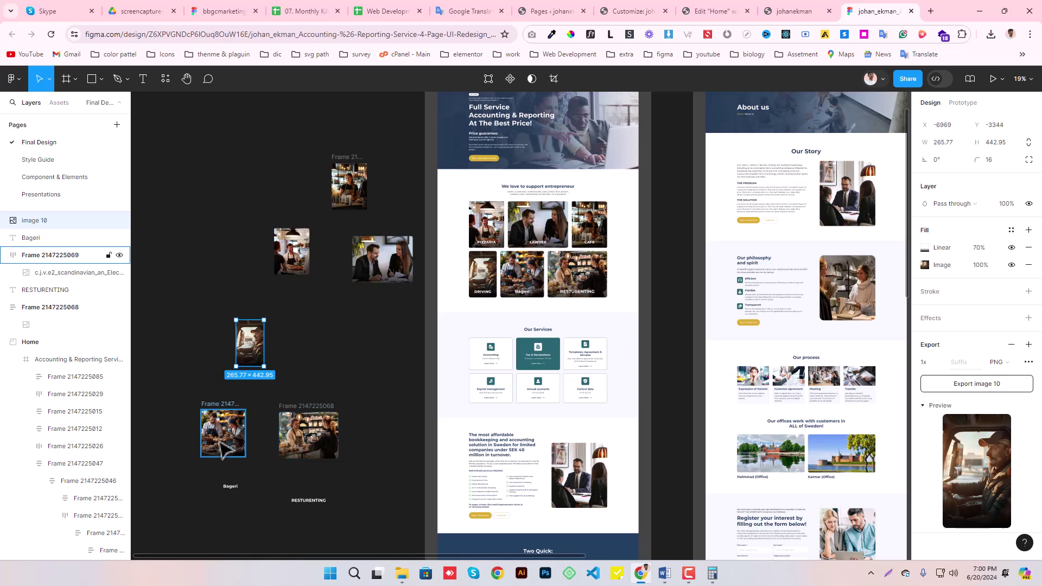
{"action": "left_click", "coordinate": [716, 11]}
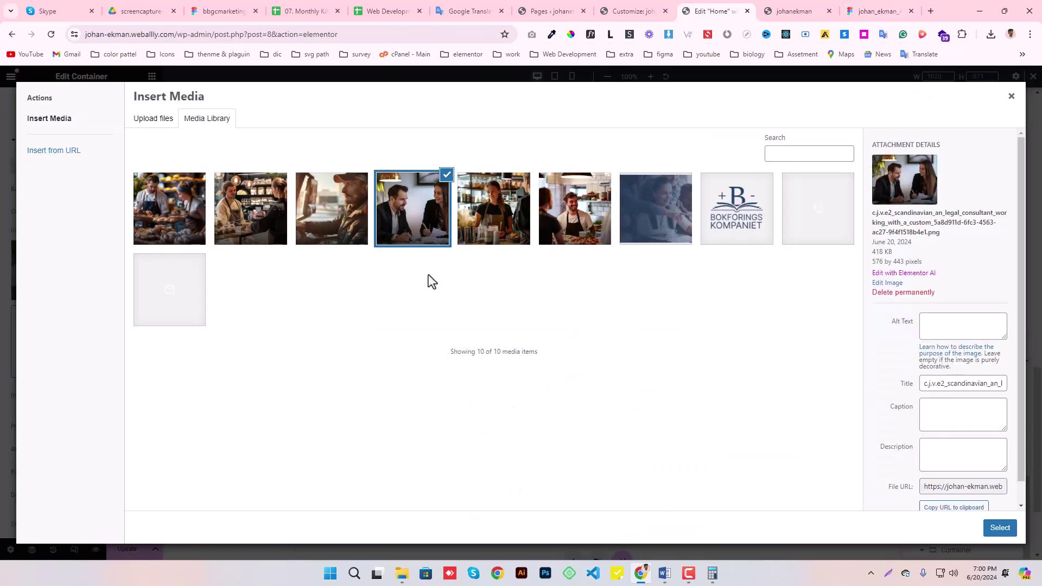
{"action": "left_click", "coordinate": [160, 224]}
{"action": "left_click", "coordinate": [999, 528]}
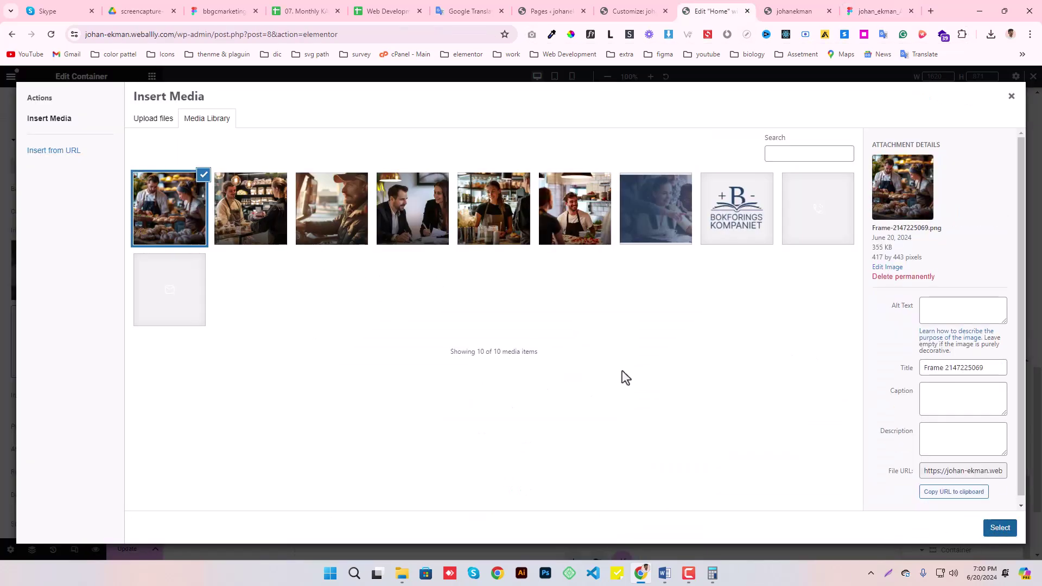
Set Frame-2147225068.png as the background image of the second row's third card container.
{"action": "left_click", "coordinate": [652, 190]}
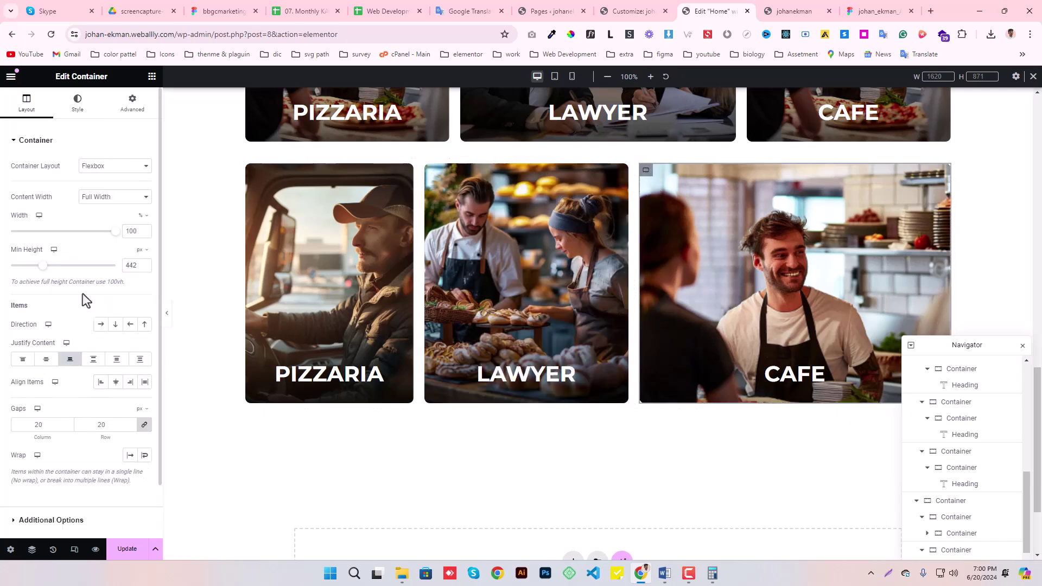
{"action": "left_click", "coordinate": [78, 102]}
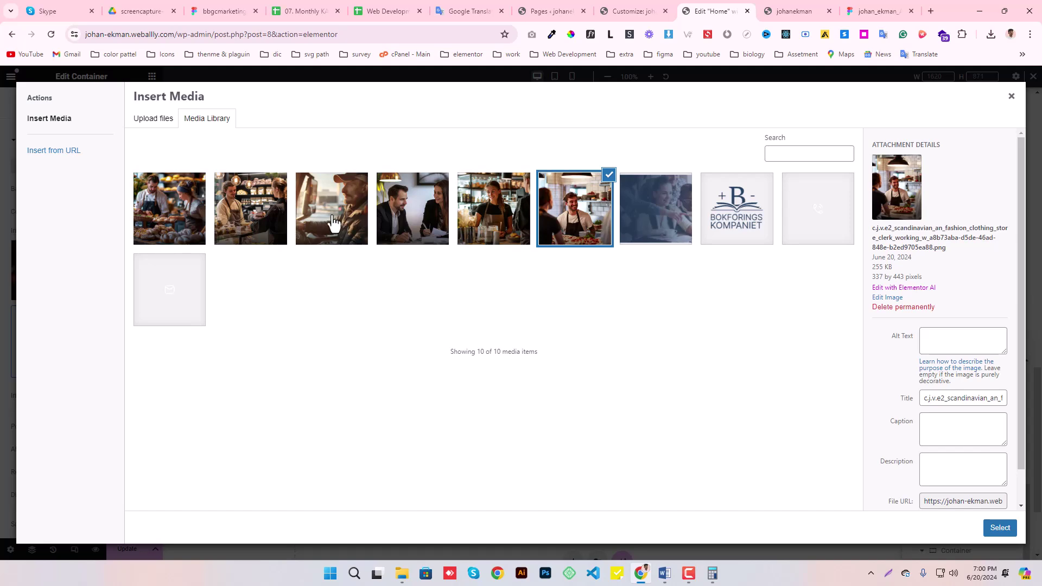
{"action": "left_click", "coordinate": [247, 220]}
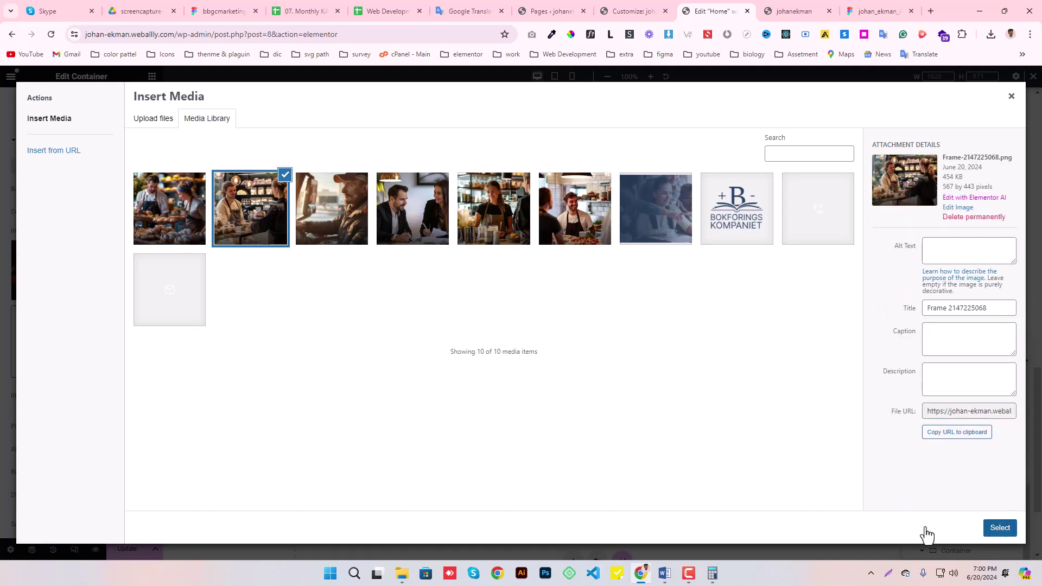
{"action": "left_click", "coordinate": [1001, 528]}
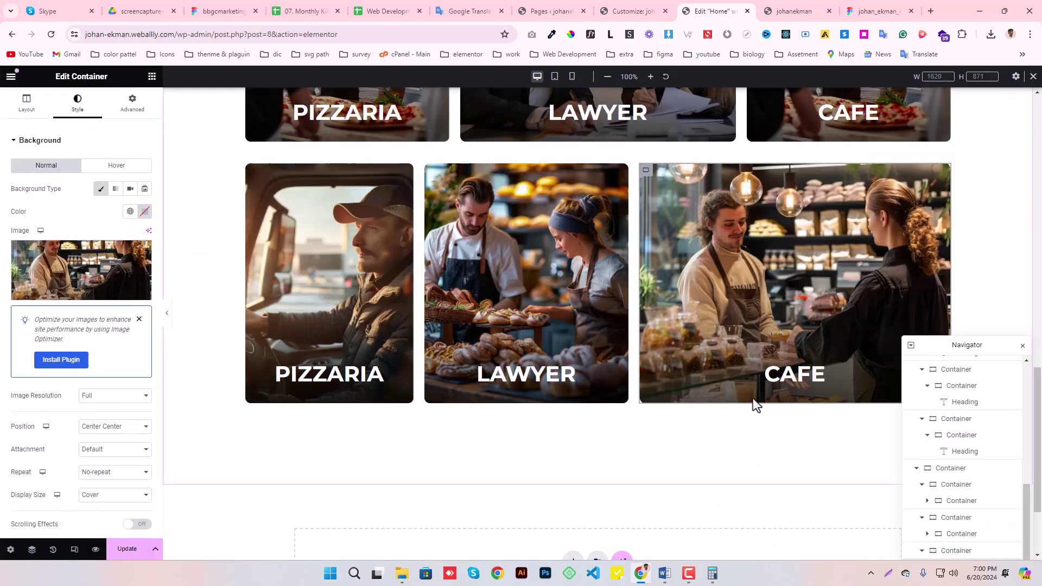
Copy the Driving label text from Figma's Dev Mode and use it as the second row's first card heading in Elementor.
{"action": "left_click", "coordinate": [324, 381]}
{"action": "left_click", "coordinate": [880, 11]}
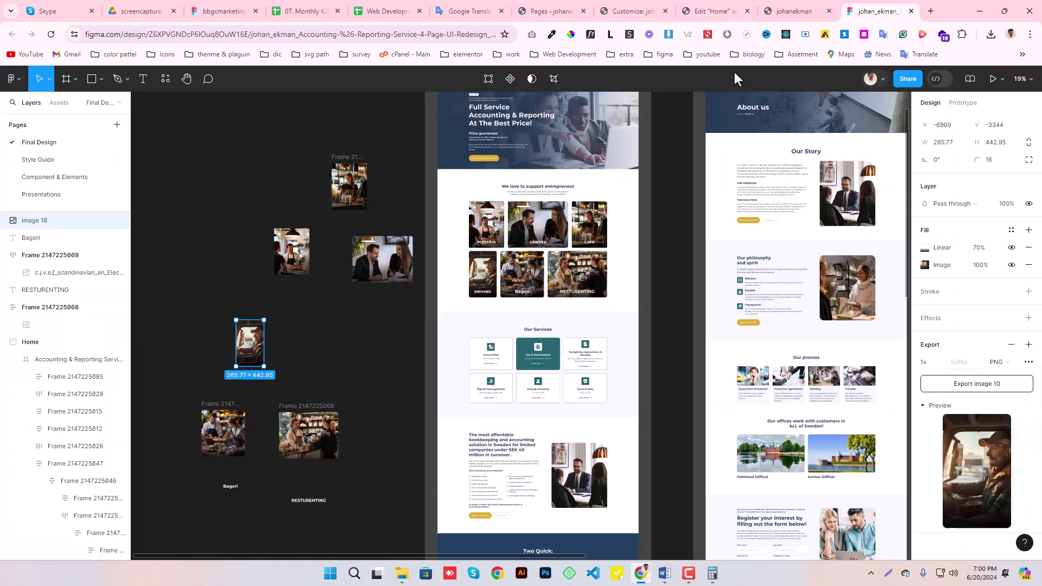
{"action": "left_click", "coordinate": [489, 287]}
{"action": "left_click", "coordinate": [482, 297]}
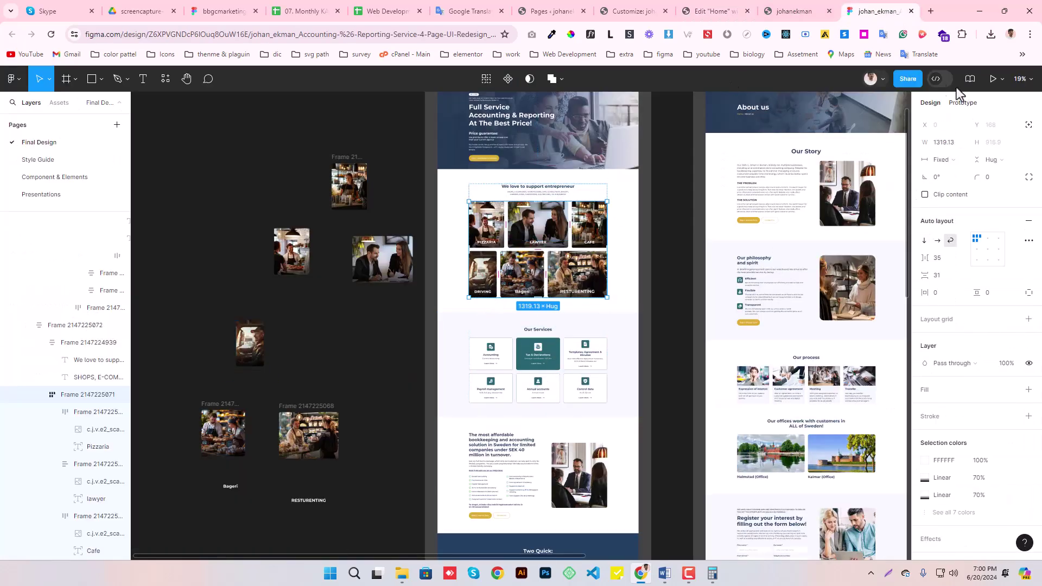
{"action": "key", "text": "shift+d"}
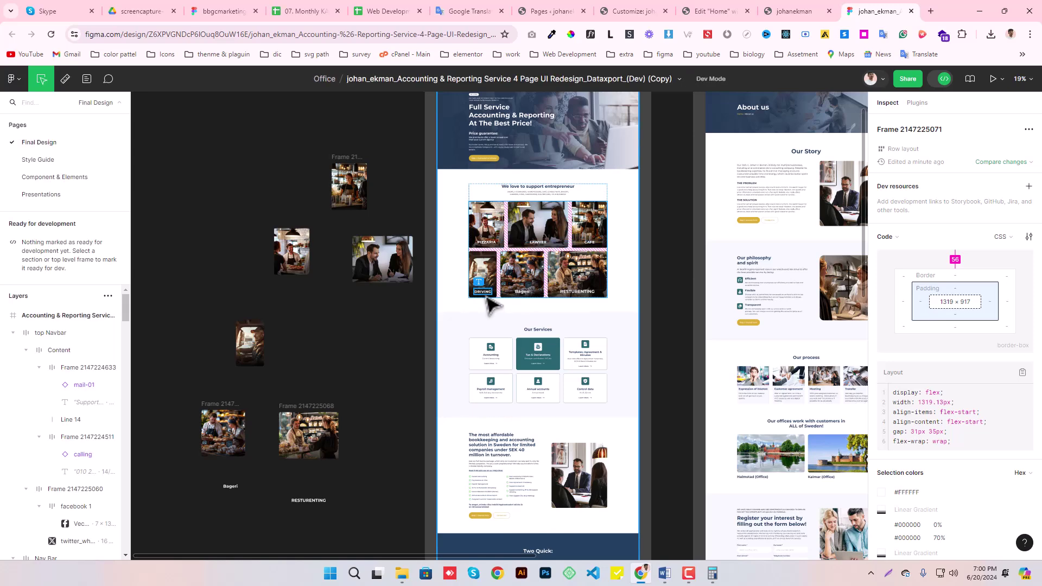
{"action": "left_click", "coordinate": [488, 295]}
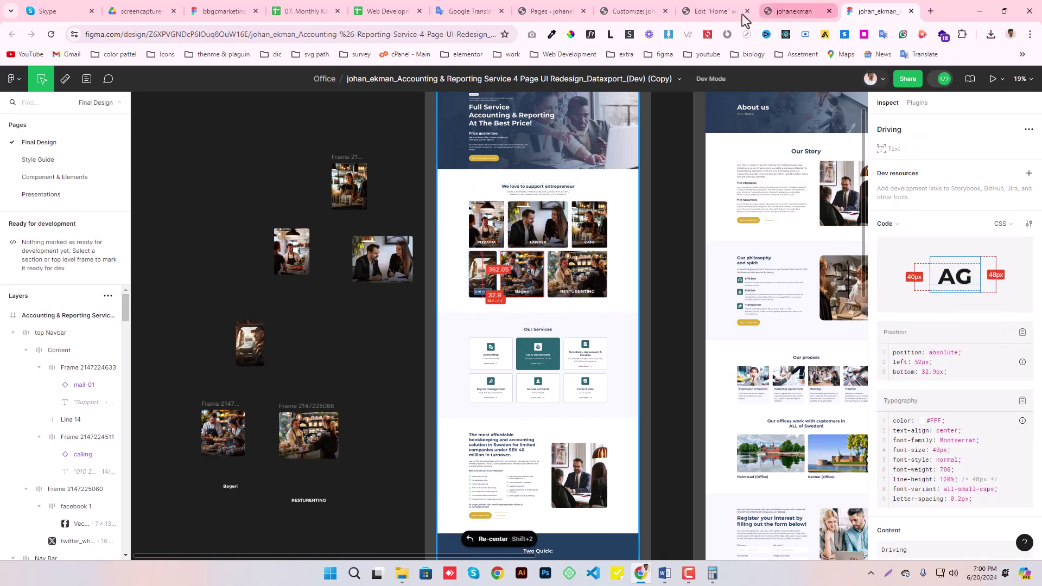
{"action": "left_click", "coordinate": [711, 11]}
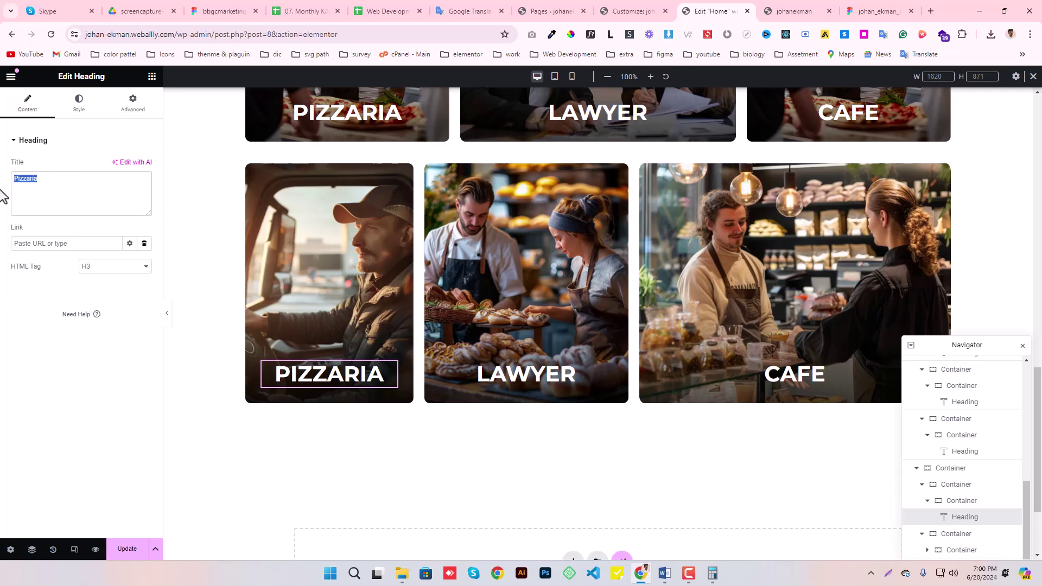
{"action": "type", "text": "Driving"}
Replace the second row's middle card heading with "Bageri", taken from the Figma design.
{"action": "left_click", "coordinate": [521, 383]}
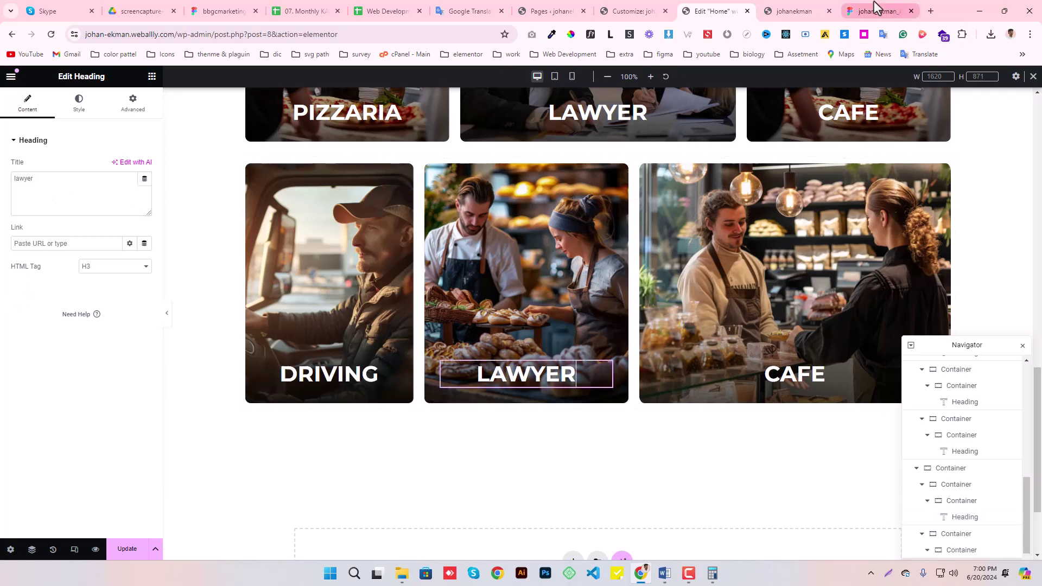
{"action": "left_click", "coordinate": [885, 8]}
{"action": "left_click", "coordinate": [523, 293]}
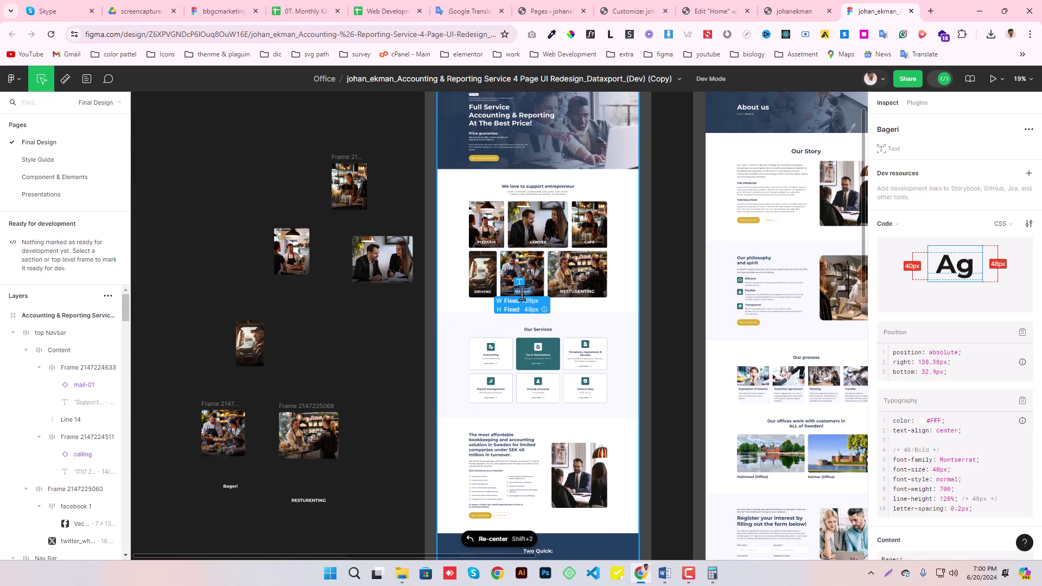
{"action": "left_click", "coordinate": [629, 11]}
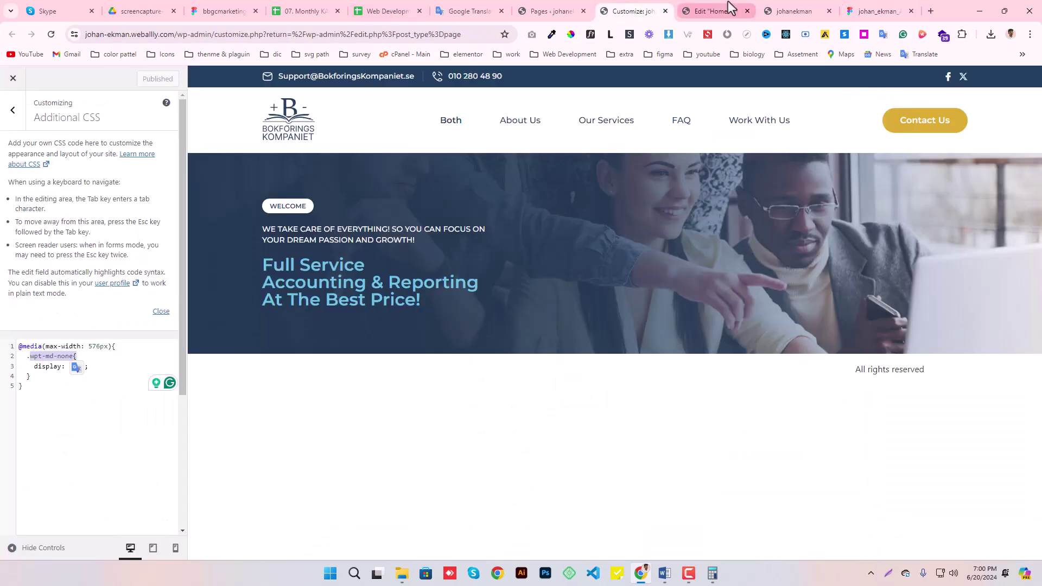
{"action": "left_click", "coordinate": [722, 11]}
{"action": "type", "text": "Bageri"}
Replace the second row's third card heading with "RESTURENTING" from the Figma design and update the page.
{"action": "left_click", "coordinate": [823, 374]}
{"action": "left_click", "coordinate": [883, 8]}
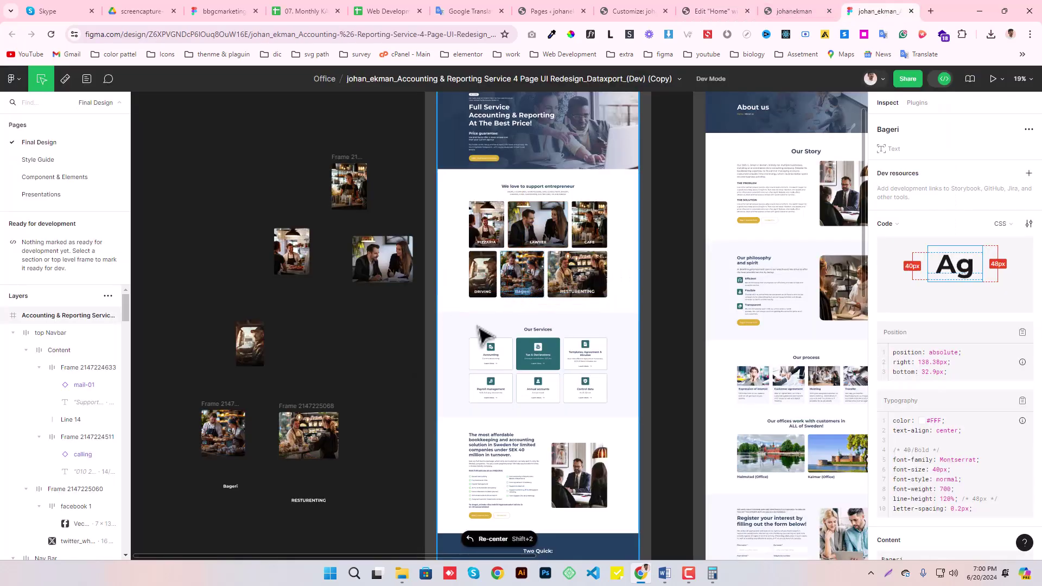
{"action": "left_click", "coordinate": [579, 293]}
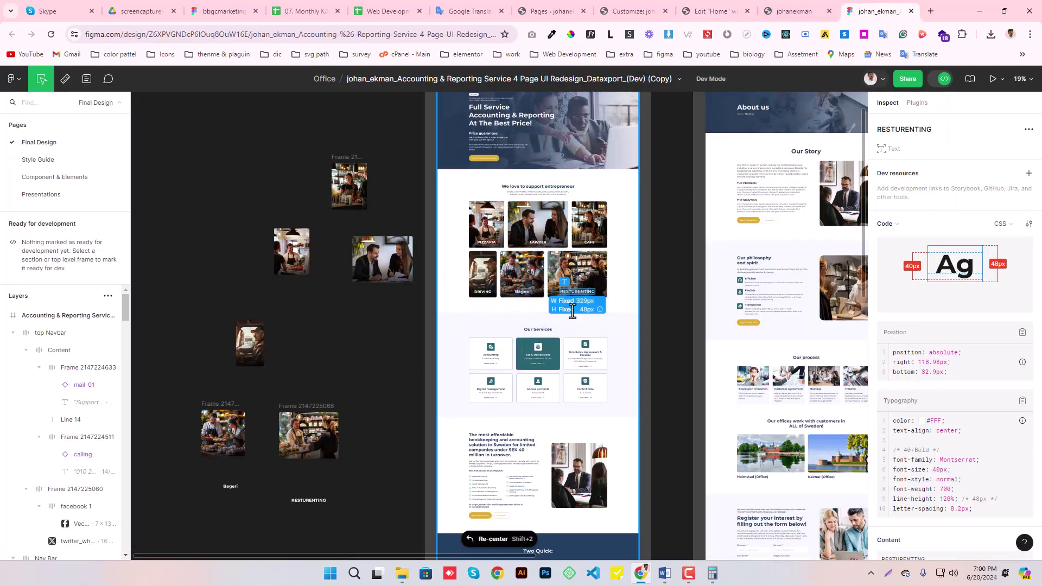
{"action": "left_click", "coordinate": [713, 11]}
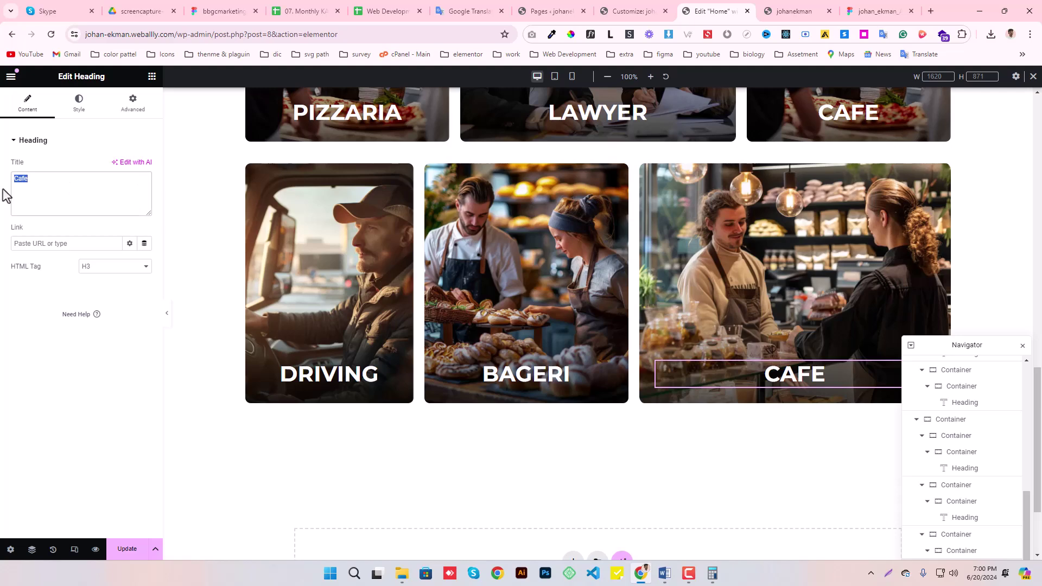
{"action": "type", "text": "RESTURENTING"}
{"action": "left_click", "coordinate": [111, 559]}
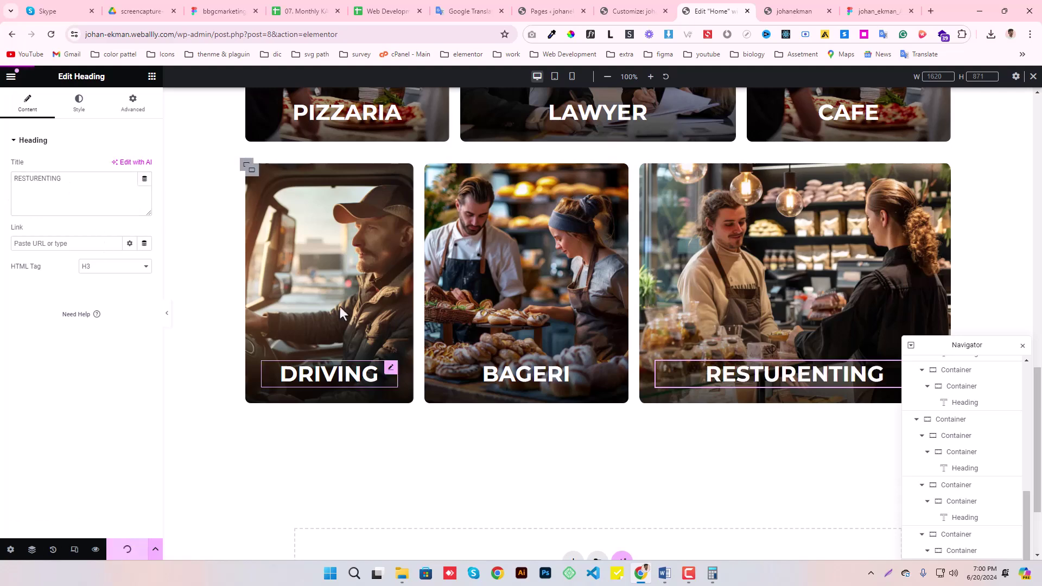
Examine how both card rows and their headings fit in the tablet and mobile previews.
{"action": "scroll", "coordinate": [395, 337], "scroll_direction": "up", "scroll_amount": 3}
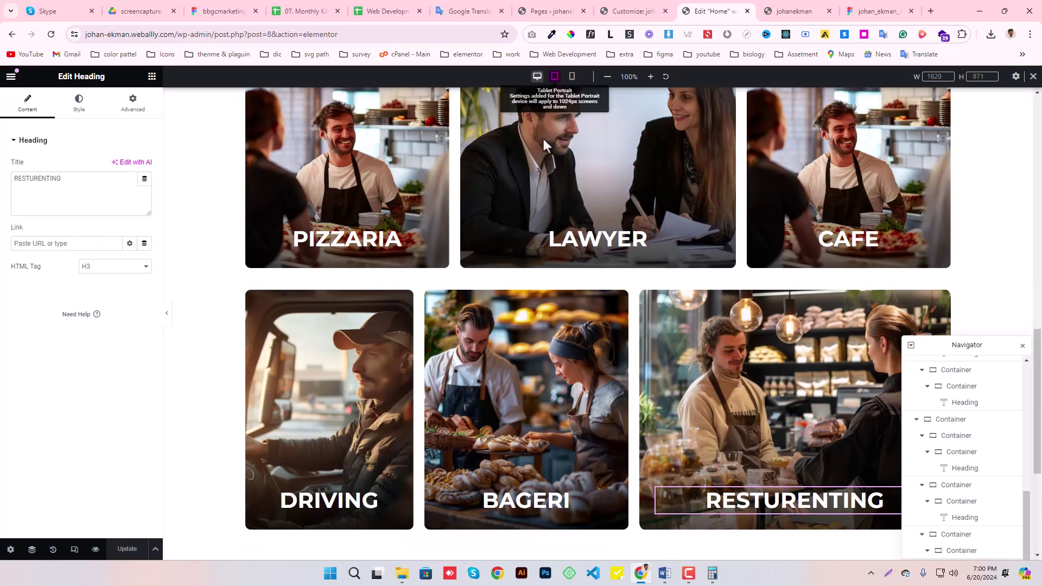
{"action": "left_click", "coordinate": [554, 76]}
{"action": "scroll", "coordinate": [623, 312], "scroll_direction": "down", "scroll_amount": 4}
{"action": "scroll", "coordinate": [623, 306], "scroll_direction": "up", "scroll_amount": 2}
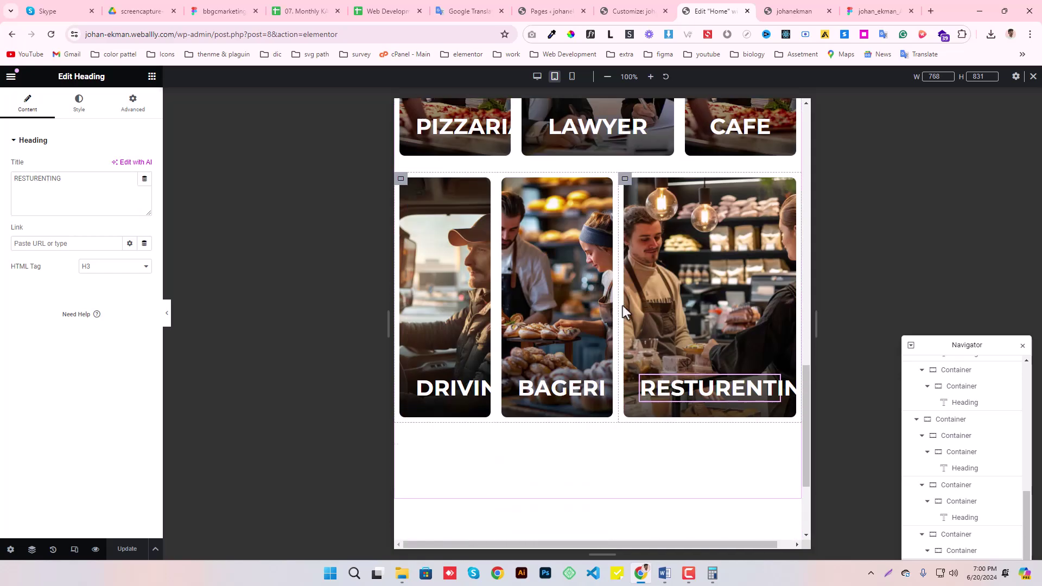
{"action": "scroll", "coordinate": [623, 305], "scroll_direction": "up", "scroll_amount": 3}
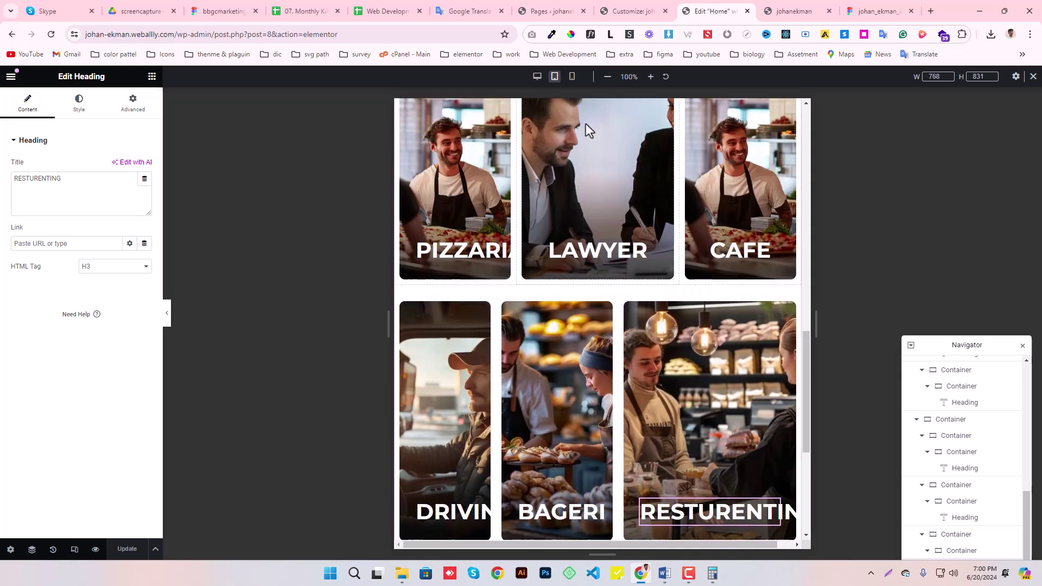
{"action": "scroll", "coordinate": [571, 400], "scroll_direction": "down", "scroll_amount": 15}
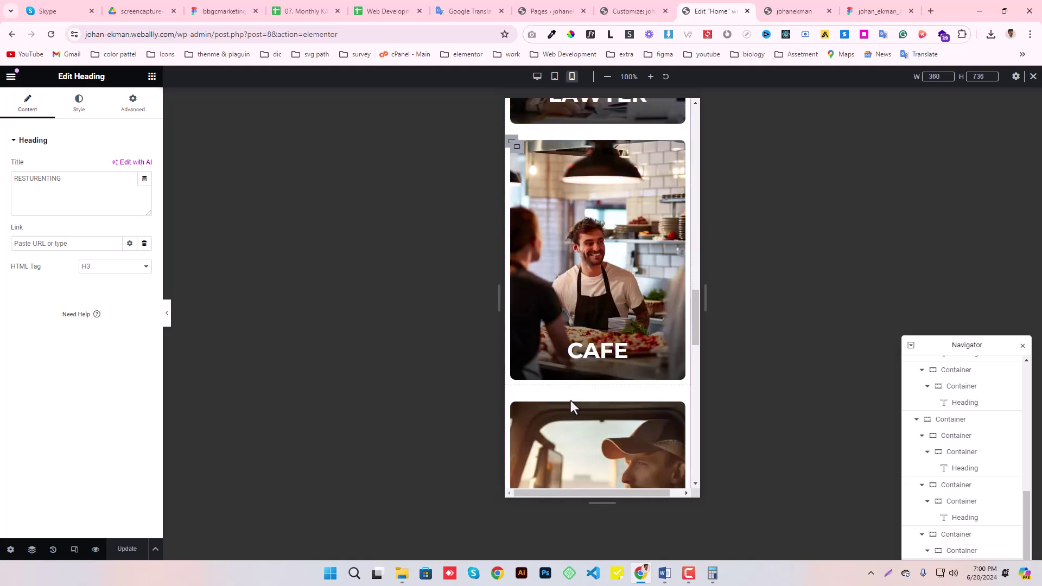
{"action": "scroll", "coordinate": [578, 394], "scroll_direction": "up", "scroll_amount": 20}
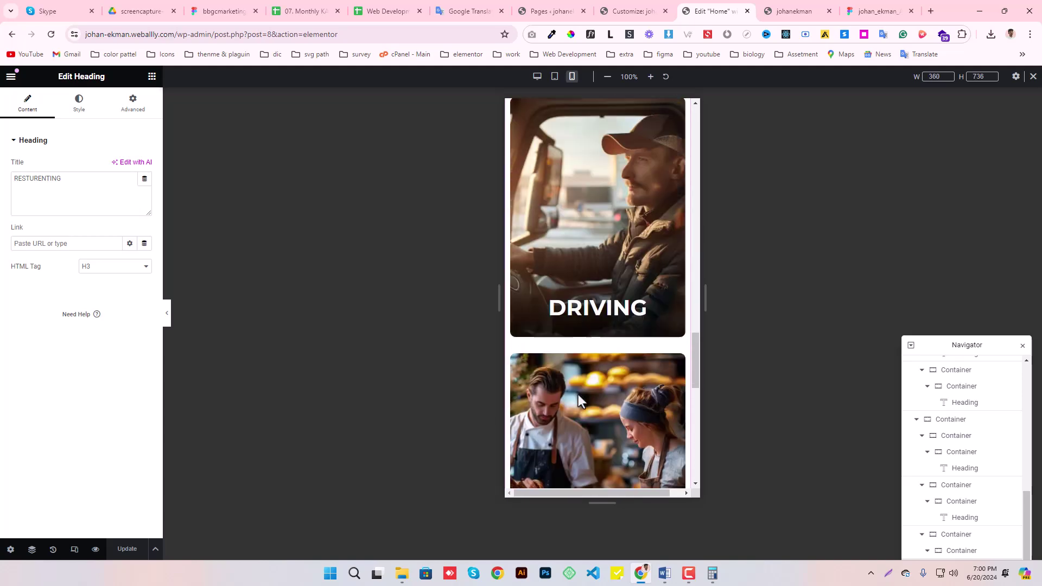
{"action": "scroll", "coordinate": [578, 392], "scroll_direction": "down", "scroll_amount": 15}
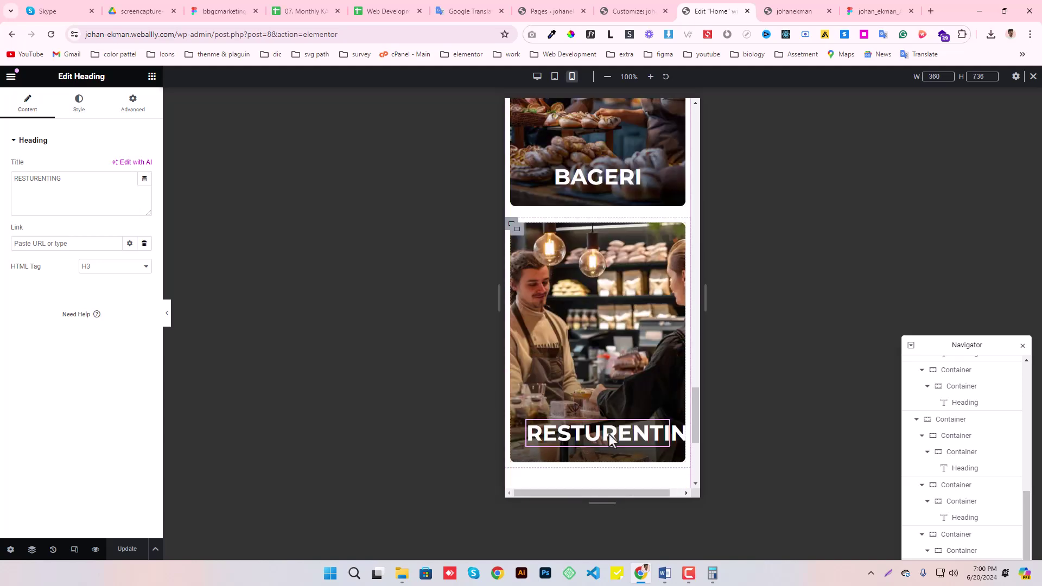
Set the RESTURENTING heading's mobile font size to 30 px.
{"action": "left_click", "coordinate": [664, 428]}
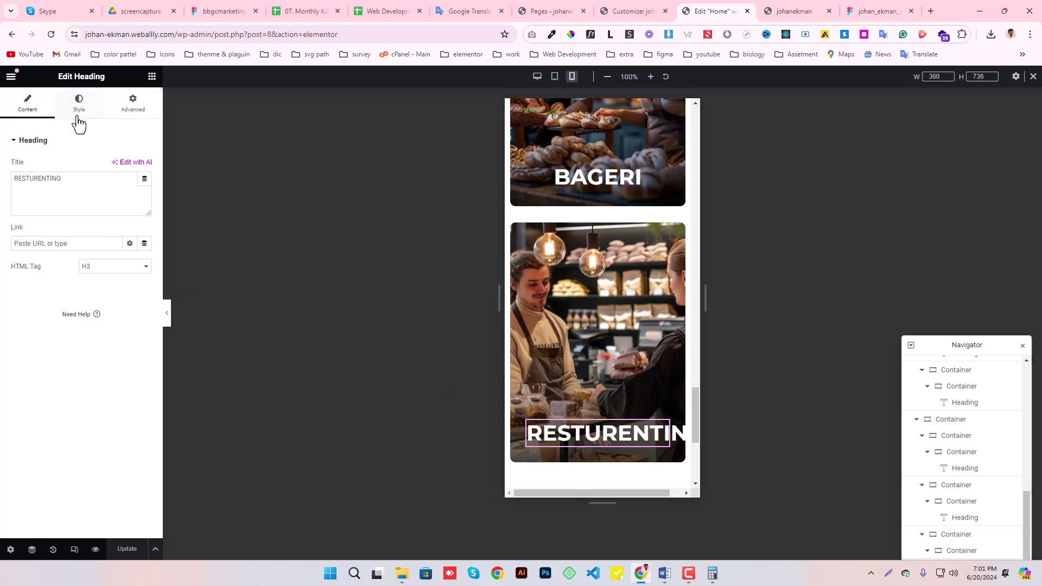
{"action": "left_click", "coordinate": [78, 115]}
{"action": "left_click", "coordinate": [145, 211]}
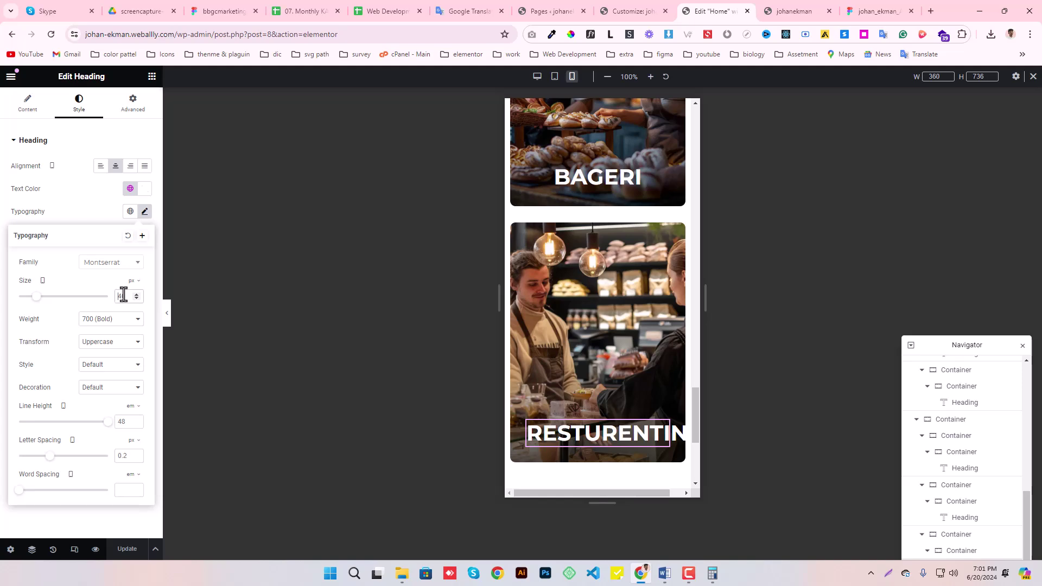
{"action": "double_click", "coordinate": [124, 296]}
{"action": "type", "text": "30"}
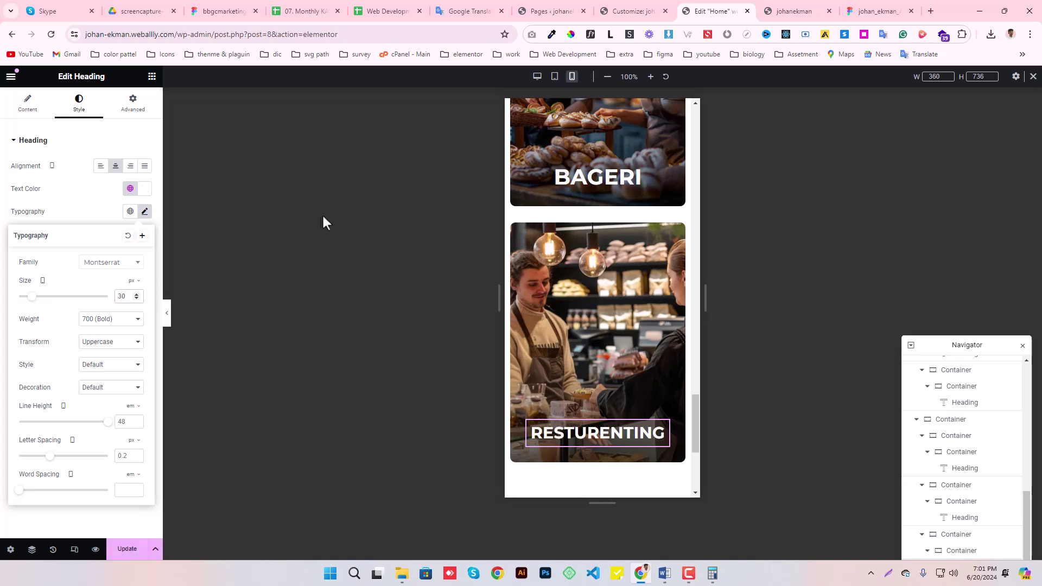
Copy the RESTURENTING heading's style and paste it onto the BAGERI heading in the mobile view.
{"action": "right_click", "coordinate": [593, 448]}
{"action": "left_click", "coordinate": [654, 386]}
{"action": "scroll", "coordinate": [617, 298], "scroll_direction": "up", "scroll_amount": 4}
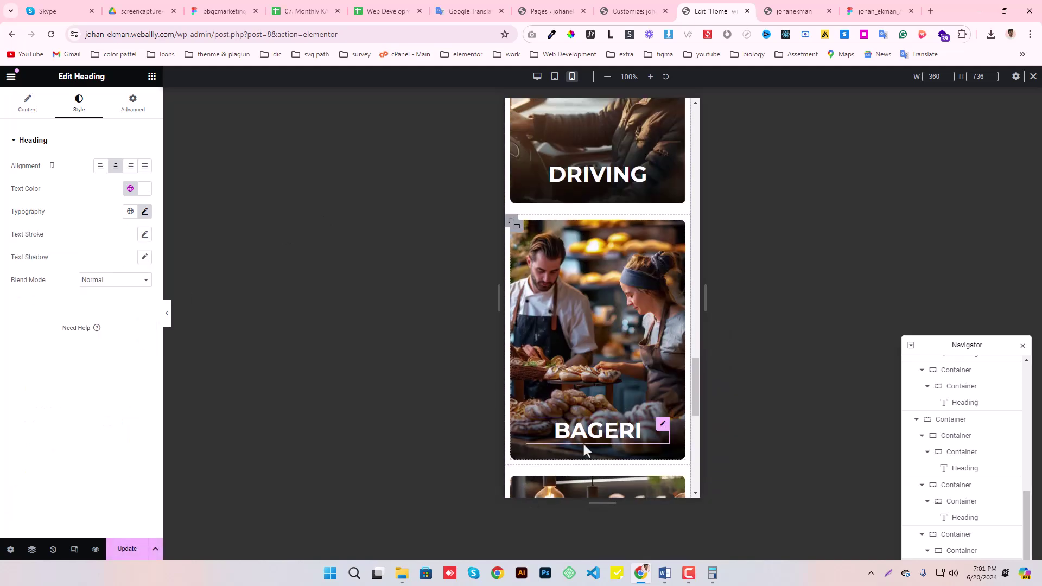
{"action": "right_click", "coordinate": [586, 432]}
{"action": "left_click", "coordinate": [624, 422]}
{"action": "scroll", "coordinate": [609, 317], "scroll_direction": "up", "scroll_amount": 3}
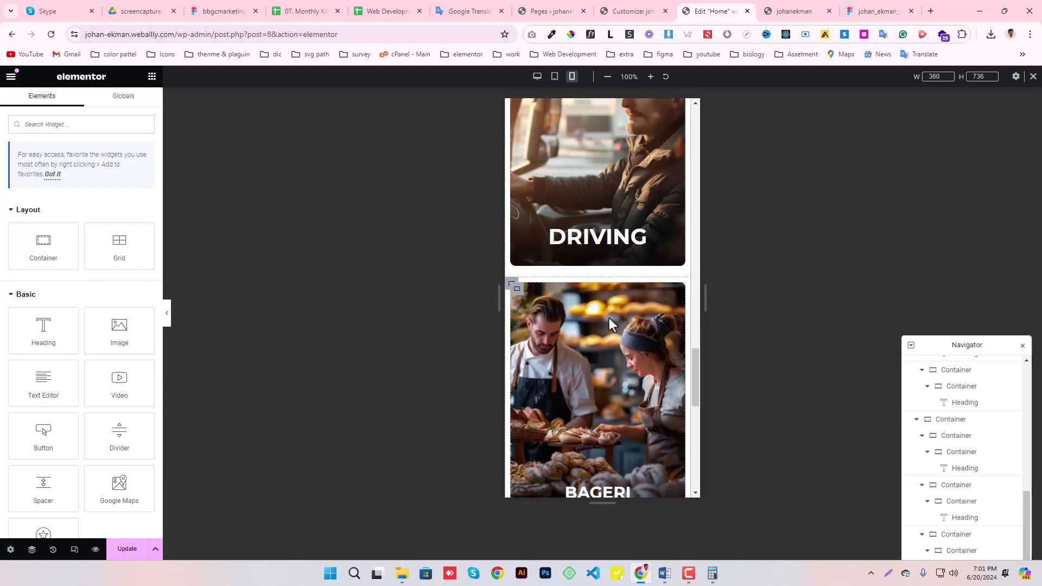
Paste the copied heading style onto the DRIVING card's heading.
{"action": "right_click", "coordinate": [597, 301]}
{"action": "left_click", "coordinate": [623, 395]}
{"action": "scroll", "coordinate": [600, 340], "scroll_direction": "up", "scroll_amount": 4}
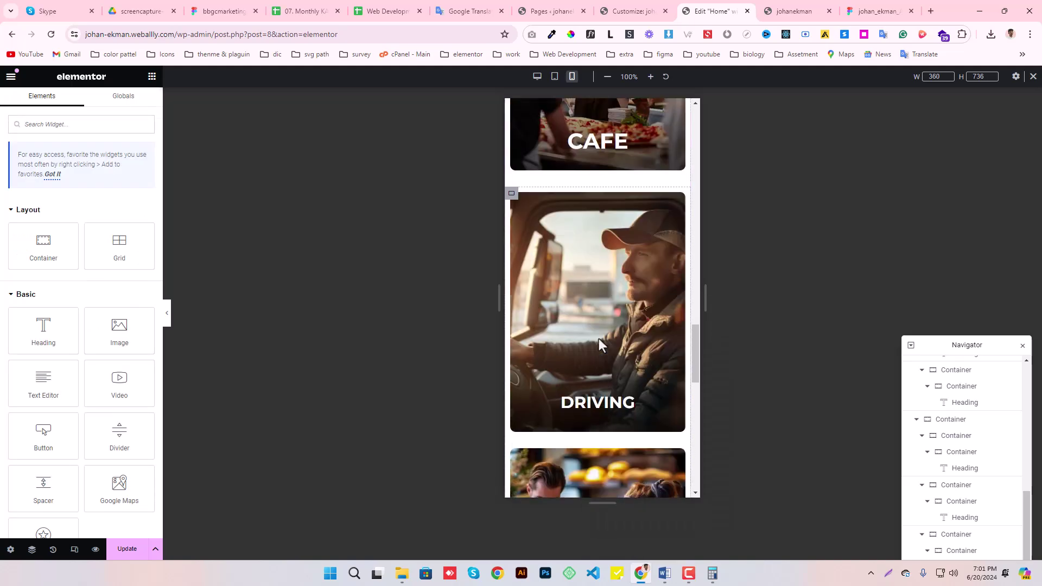
Paste the copied heading style onto the first card row's headings, including LAWYER.
{"action": "right_click", "coordinate": [592, 299]}
{"action": "left_click", "coordinate": [627, 394]}
{"action": "scroll", "coordinate": [595, 347], "scroll_direction": "up", "scroll_amount": 4}
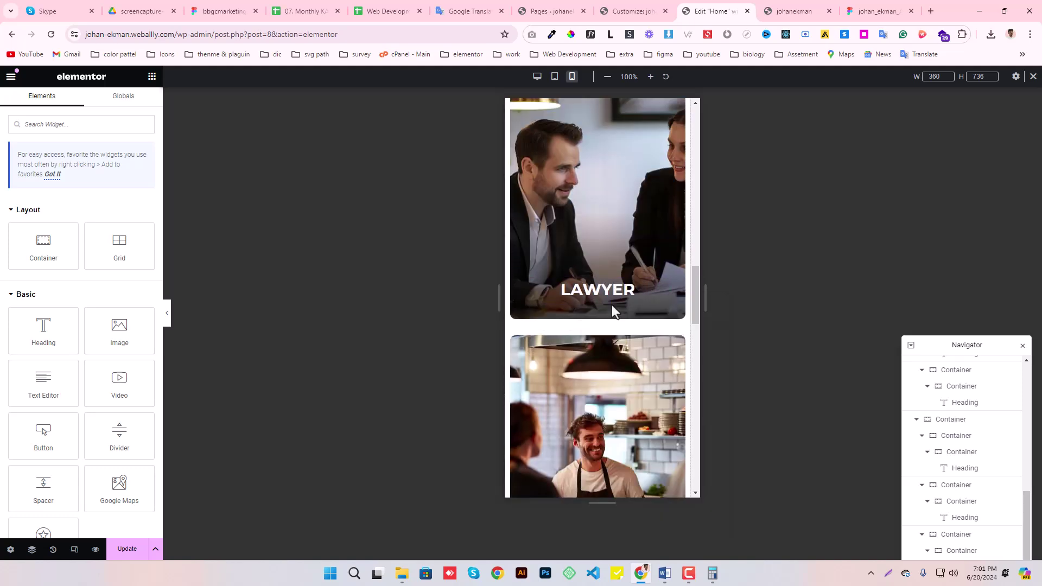
{"action": "scroll", "coordinate": [611, 305], "scroll_direction": "down", "scroll_amount": 4}
{"action": "right_click", "coordinate": [591, 280]}
Check the cards in the mobile preview, return to the desktop view and update the page.
{"action": "scroll", "coordinate": [627, 359], "scroll_direction": "down", "scroll_amount": 4}
{"action": "scroll", "coordinate": [627, 354], "scroll_direction": "up", "scroll_amount": 7}
{"action": "scroll", "coordinate": [627, 354], "scroll_direction": "down", "scroll_amount": 7}
{"action": "scroll", "coordinate": [627, 354], "scroll_direction": "down", "scroll_amount": 15}
{"action": "scroll", "coordinate": [628, 354], "scroll_direction": "up", "scroll_amount": 20}
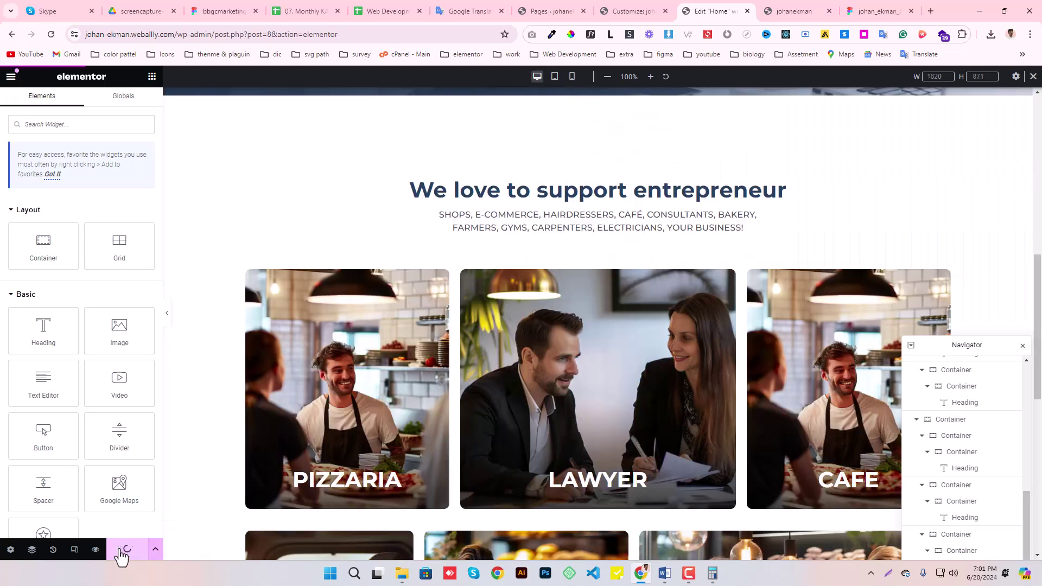
Open the live home page, reload it and examine the "We love to support entrepreneur" section.
{"action": "scroll", "coordinate": [646, 346], "scroll_direction": "up", "scroll_amount": 10}
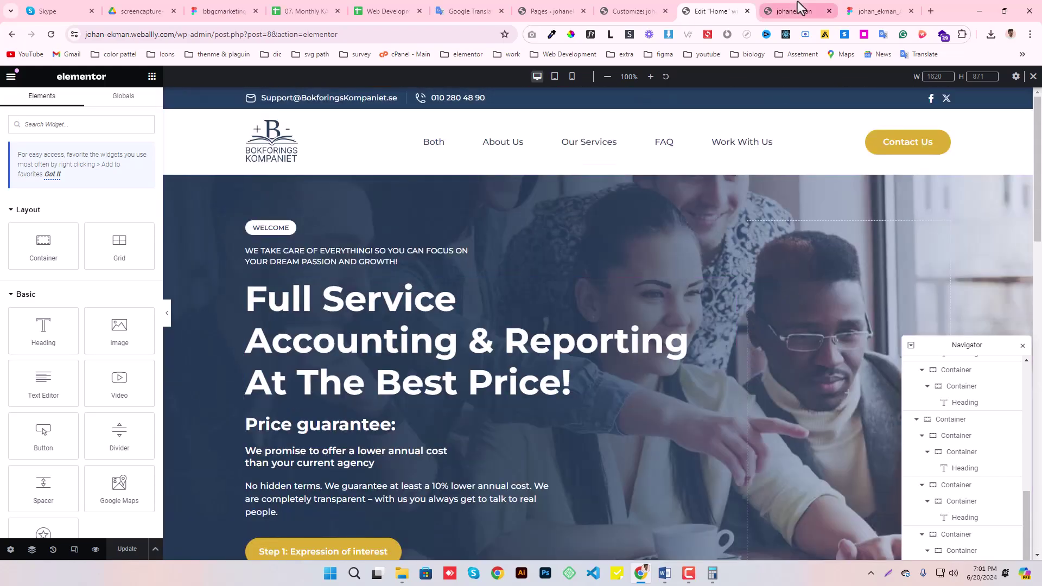
{"action": "left_click", "coordinate": [795, 11]}
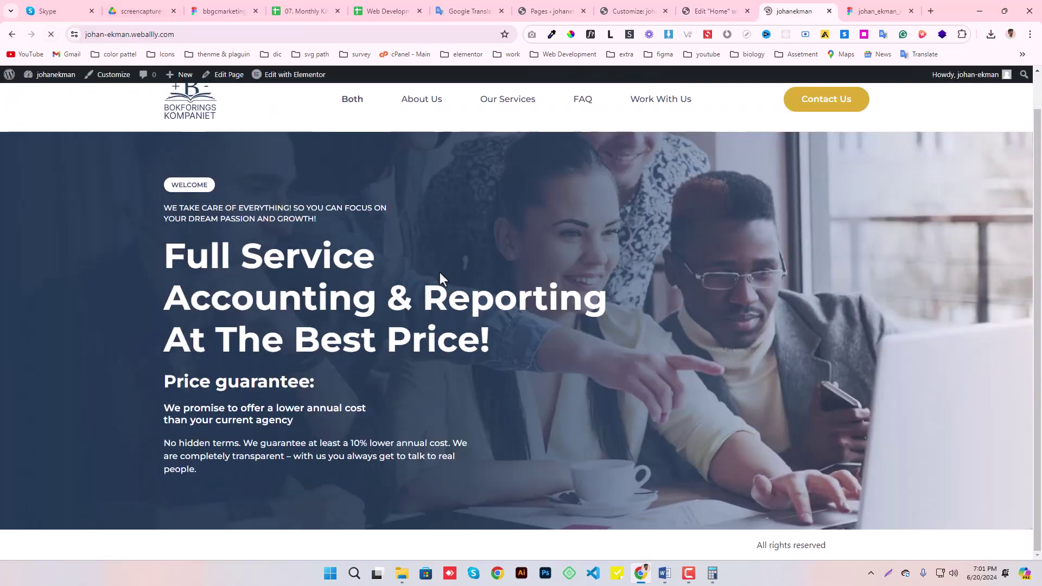
{"action": "scroll", "coordinate": [465, 260], "scroll_direction": "down", "scroll_amount": 8}
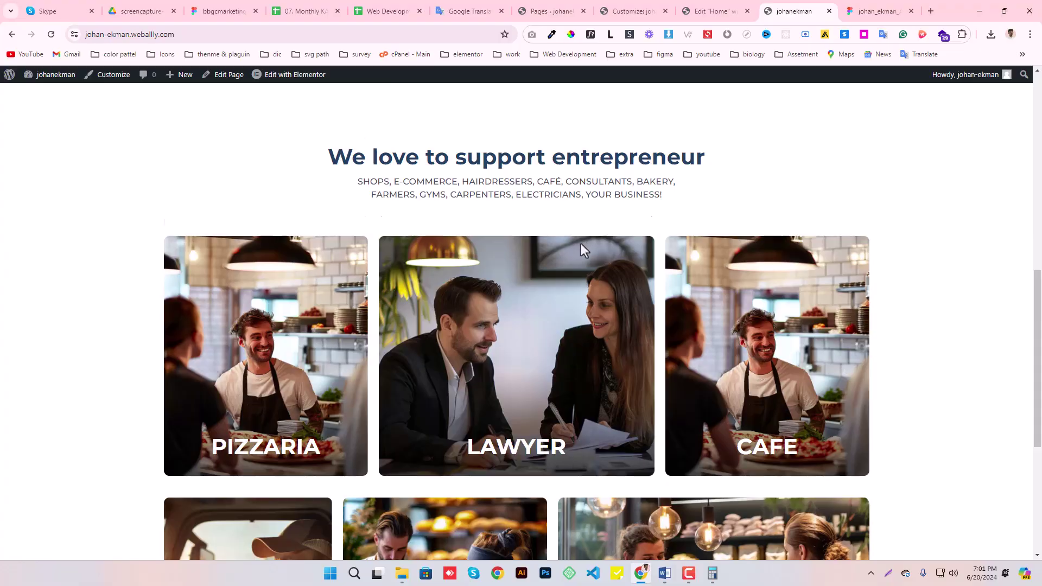